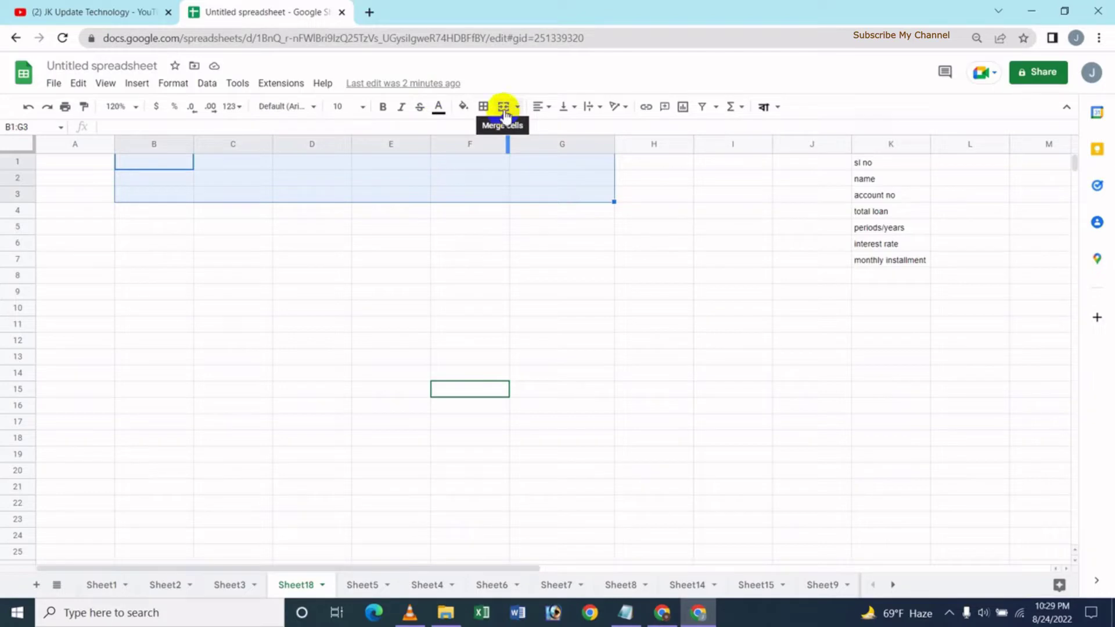
Merge the range B1:G3 into one cell and enter the title "Bank Loan Sheet" in it.
{"action": "left_click", "coordinate": [504, 108]}
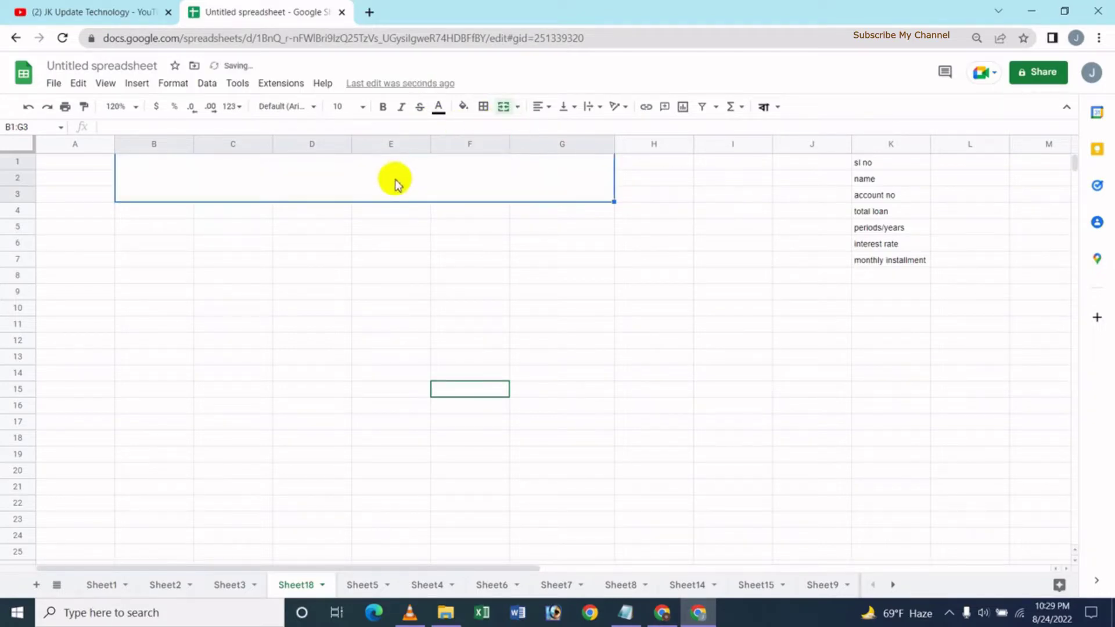
{"action": "type", "text": "bank"}
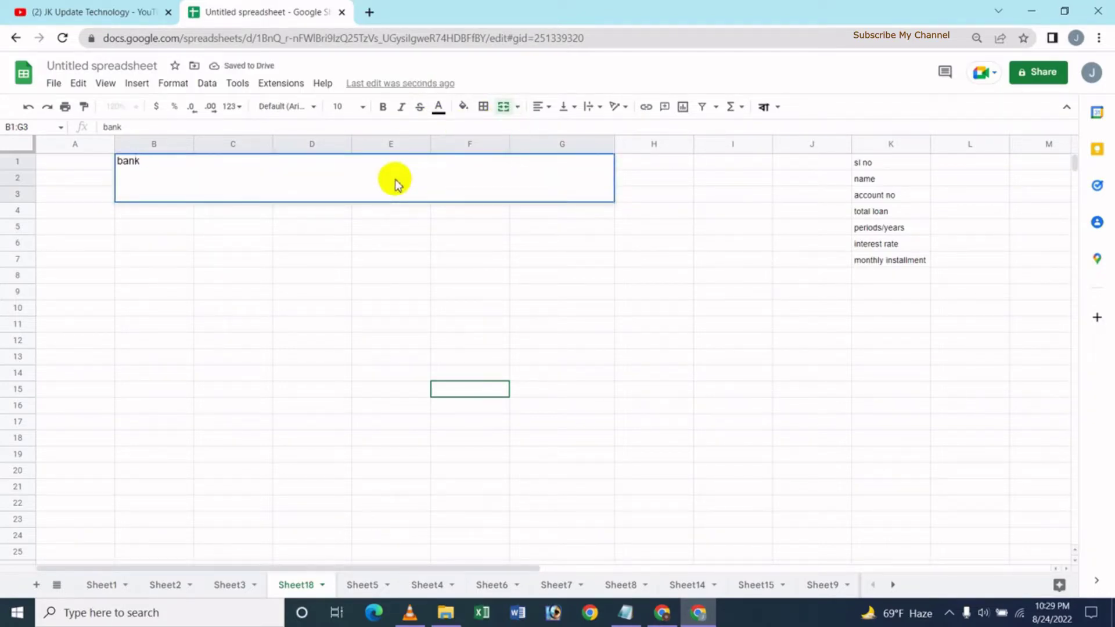
{"action": "type", "text": "B"}
{"action": "type", "text": "ank Load"}
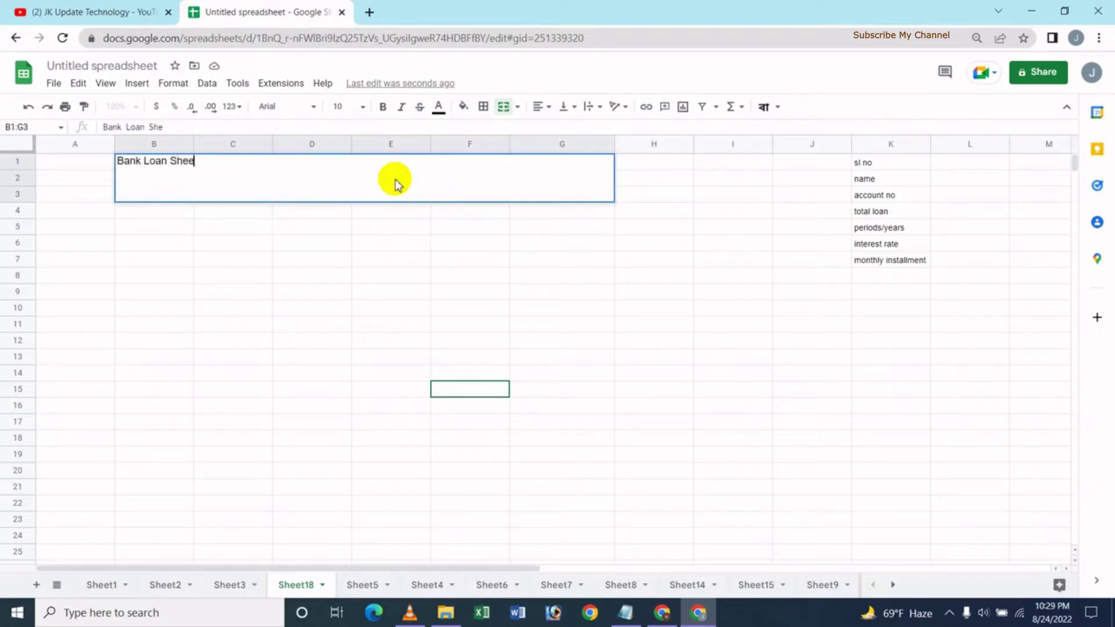
{"action": "key", "text": "Return"}
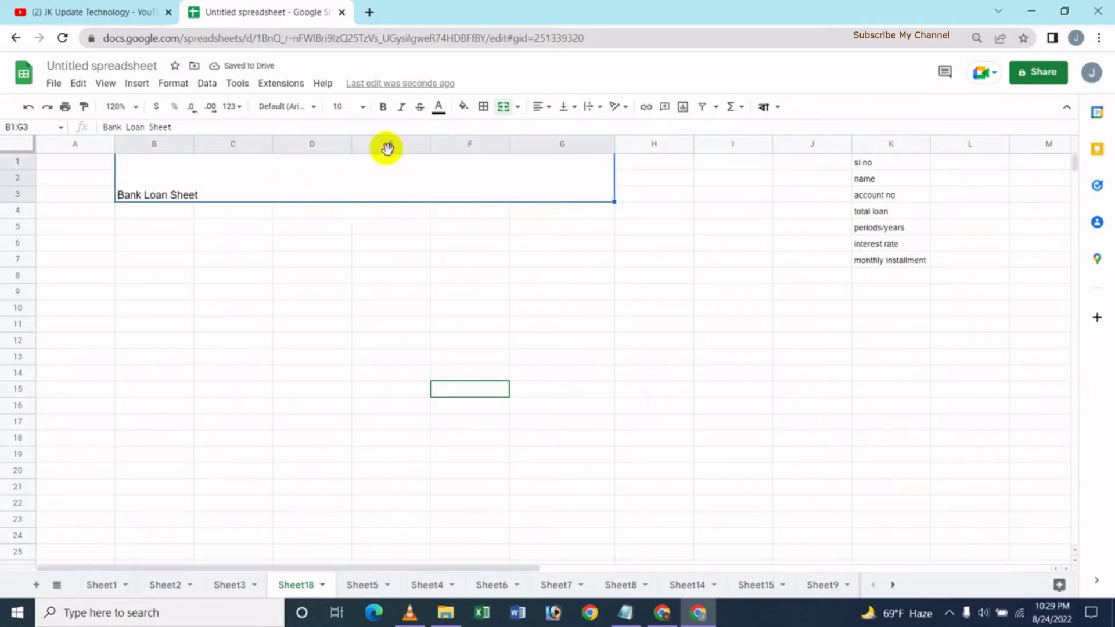
Make the Bank Loan Sheet title bold with a font size of 36.
{"action": "left_click", "coordinate": [383, 107]}
{"action": "left_click", "coordinate": [360, 106]}
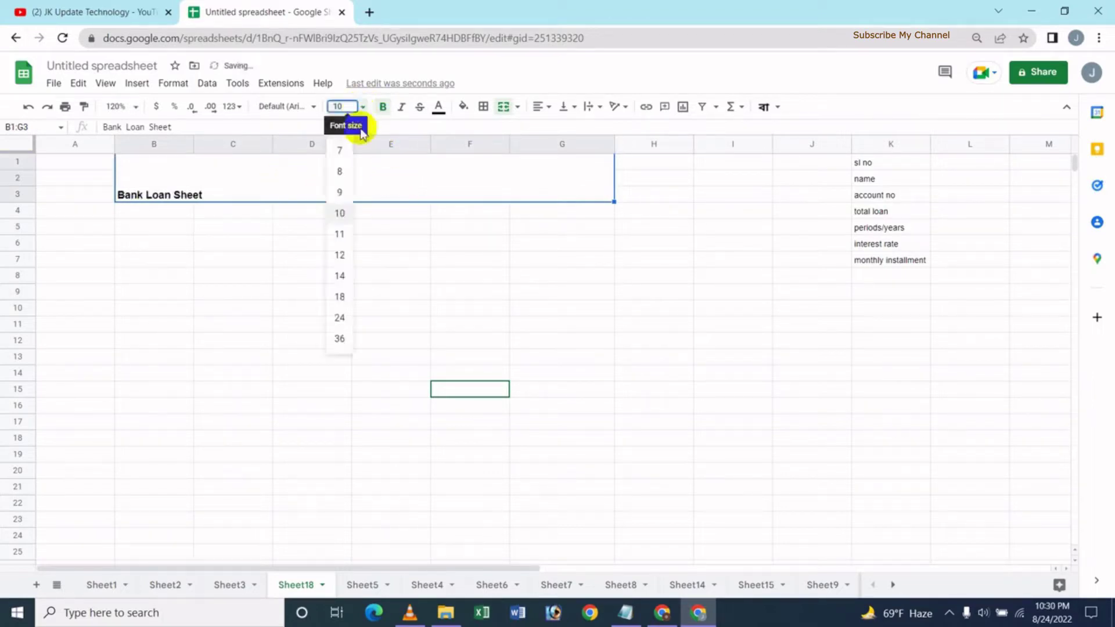
{"action": "left_click", "coordinate": [342, 339]}
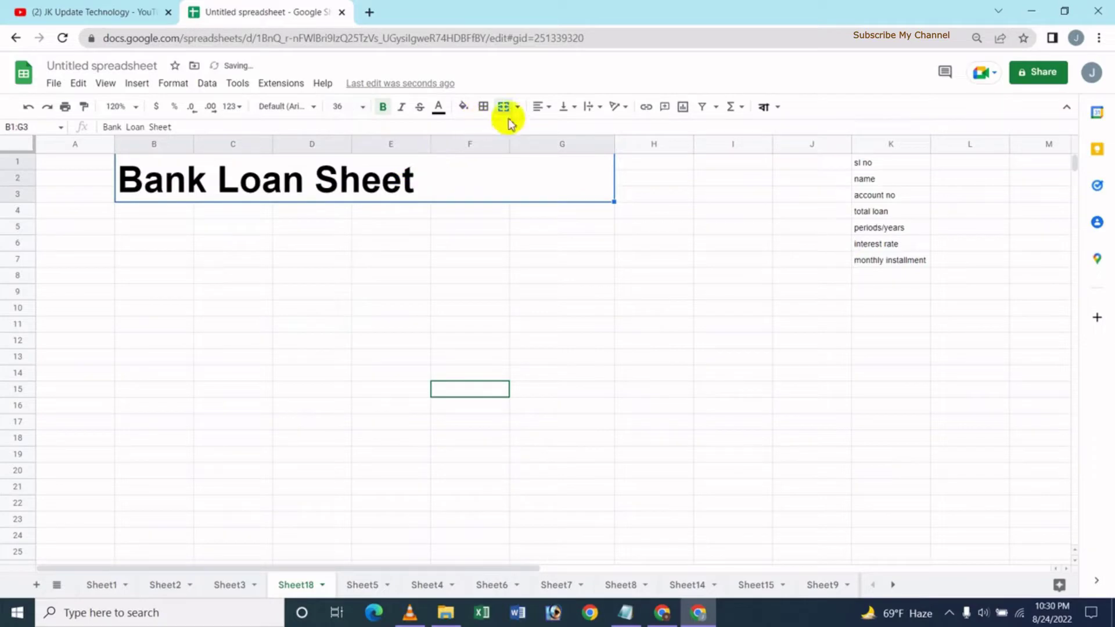
Center the title horizontally and align it to the middle vertically within the merged cell.
{"action": "key", "text": "ctrl+shift+e"}
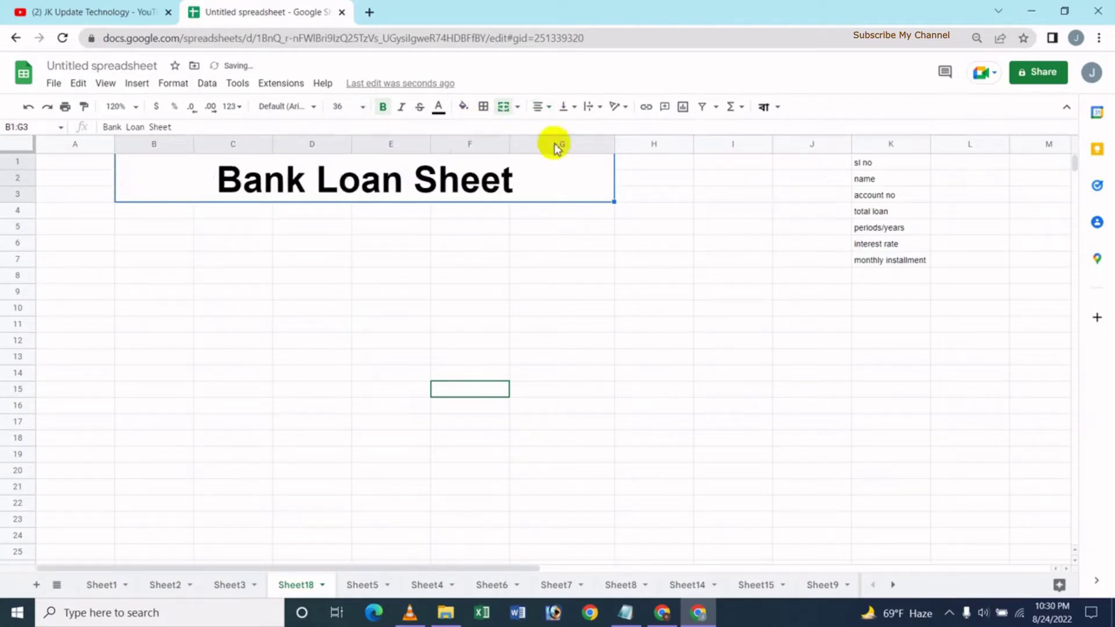
{"action": "left_click", "coordinate": [566, 107]}
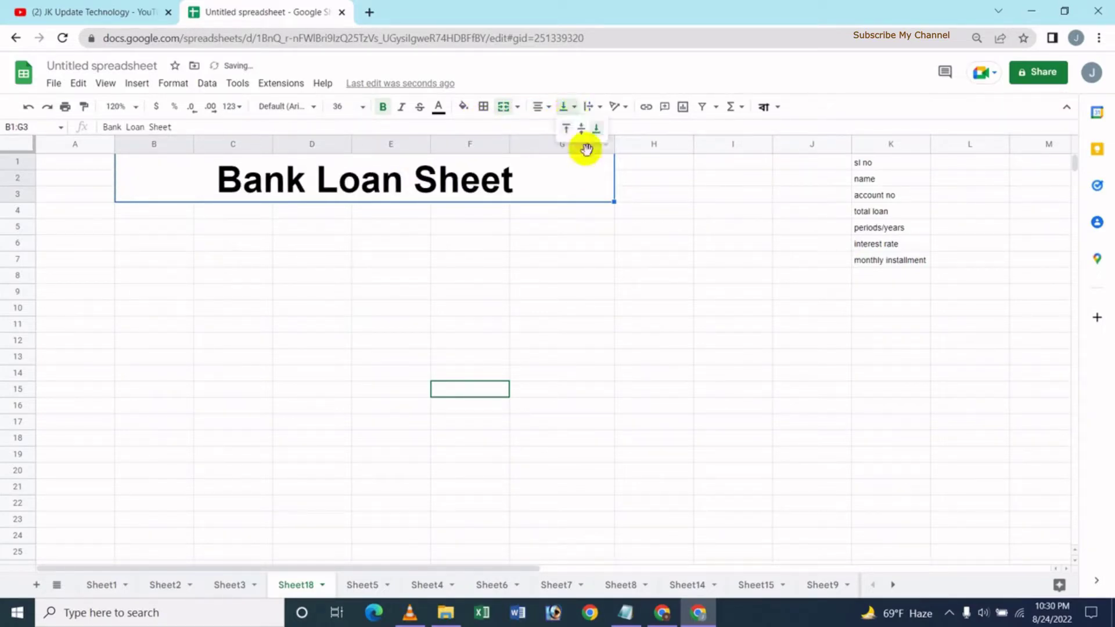
{"action": "left_click", "coordinate": [580, 128]}
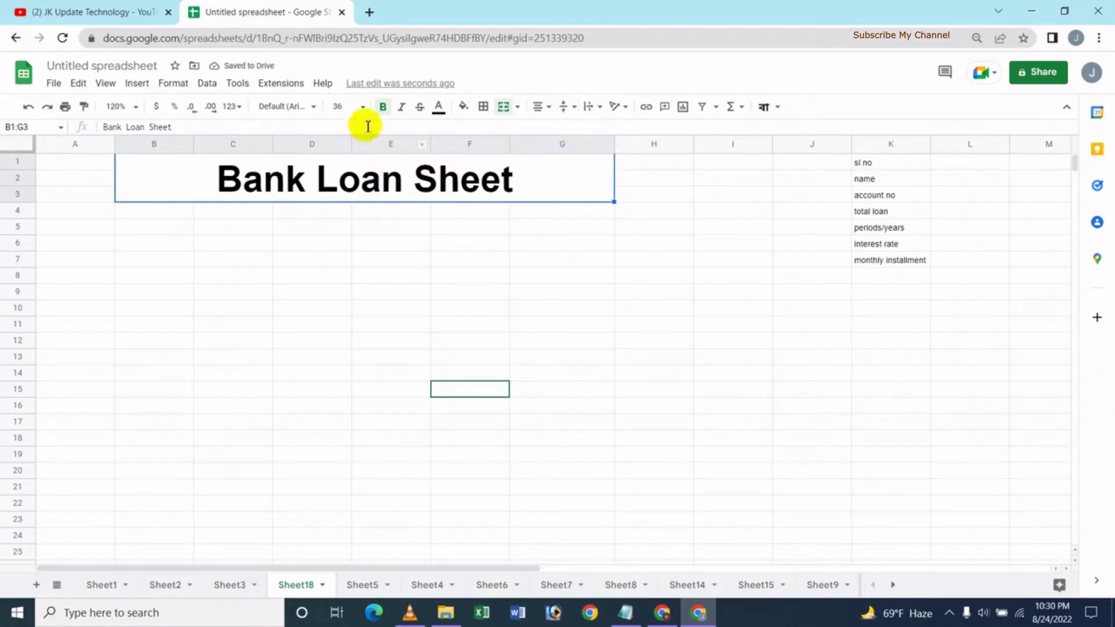
Set the font size of the Bank Loan Sheet title to 40.
{"action": "left_click", "coordinate": [339, 106]}
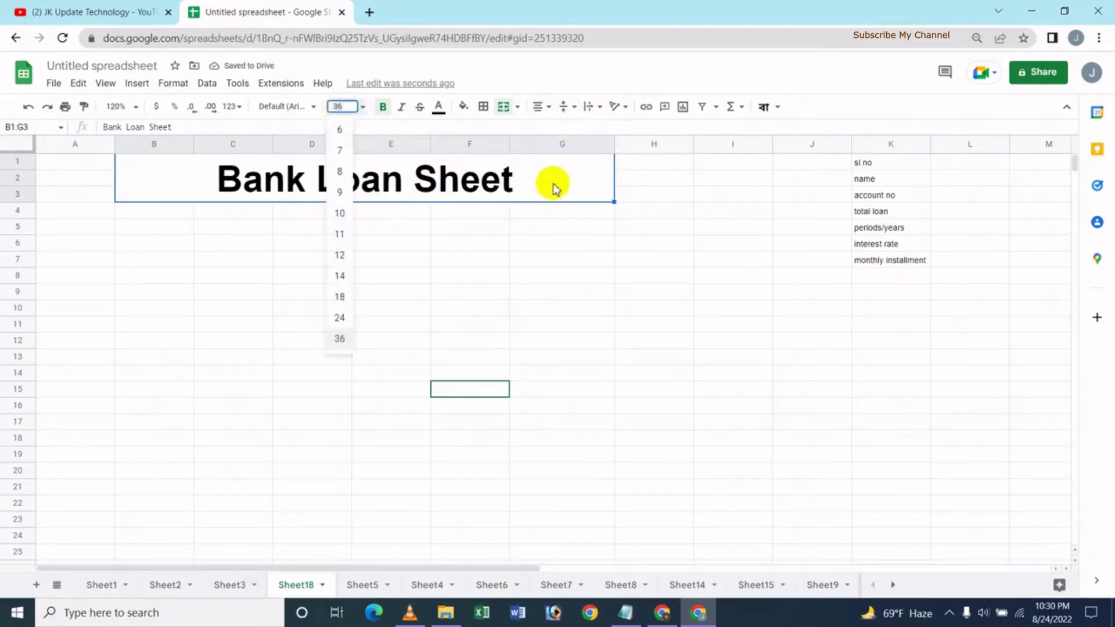
{"action": "key", "text": "BackSpace"}
{"action": "key", "text": "Return"}
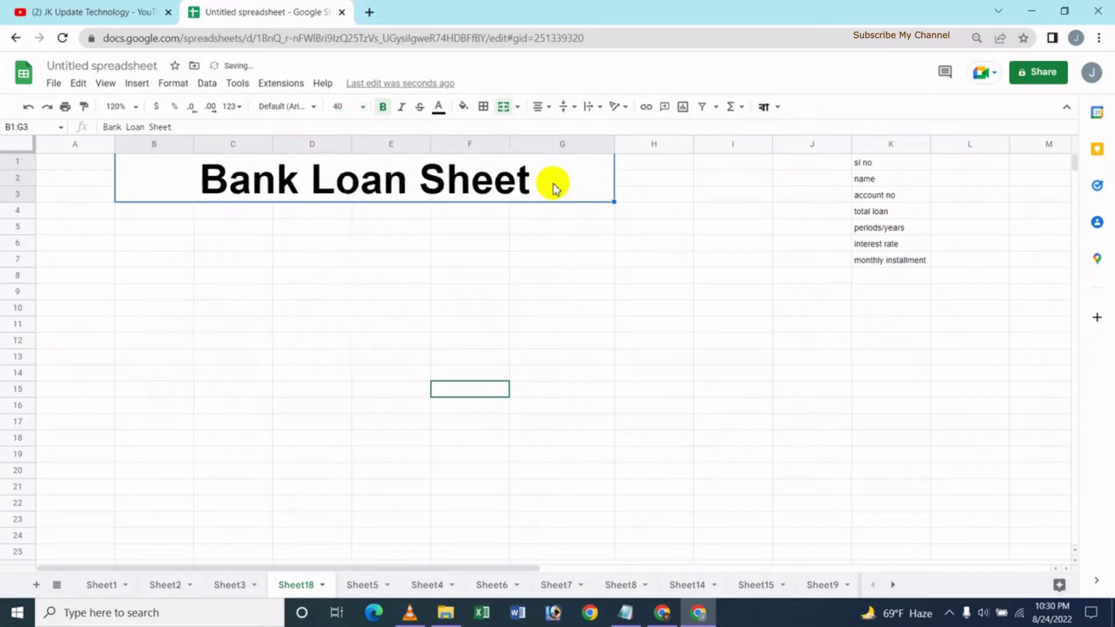
Try the Anek Bangla font on the title and restore the default Arial font.
{"action": "left_click", "coordinate": [312, 113]}
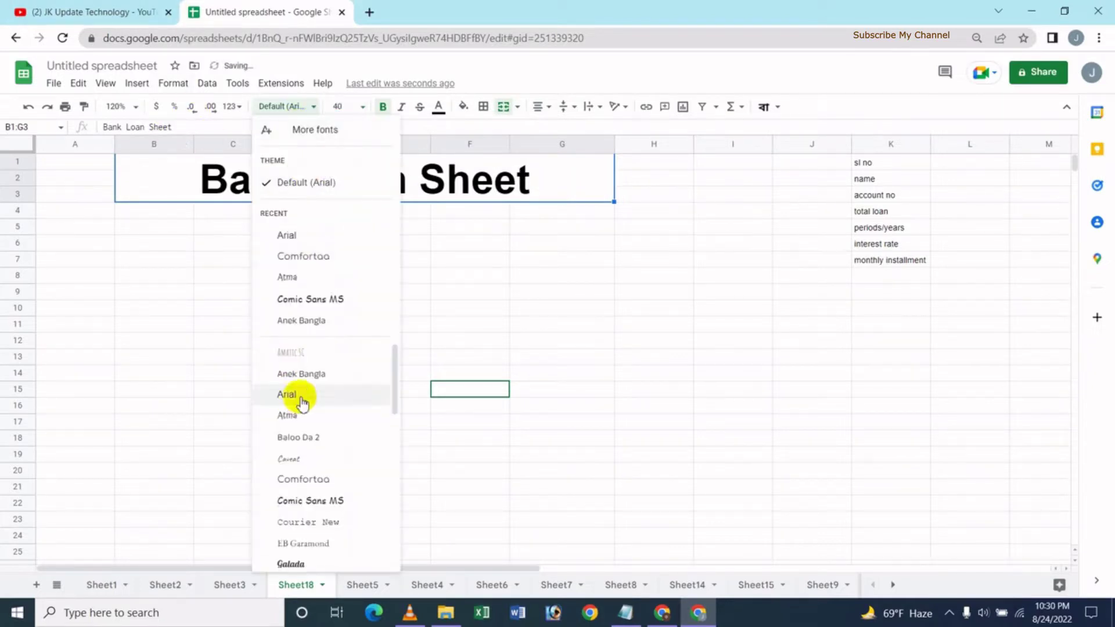
{"action": "left_click", "coordinate": [317, 379]}
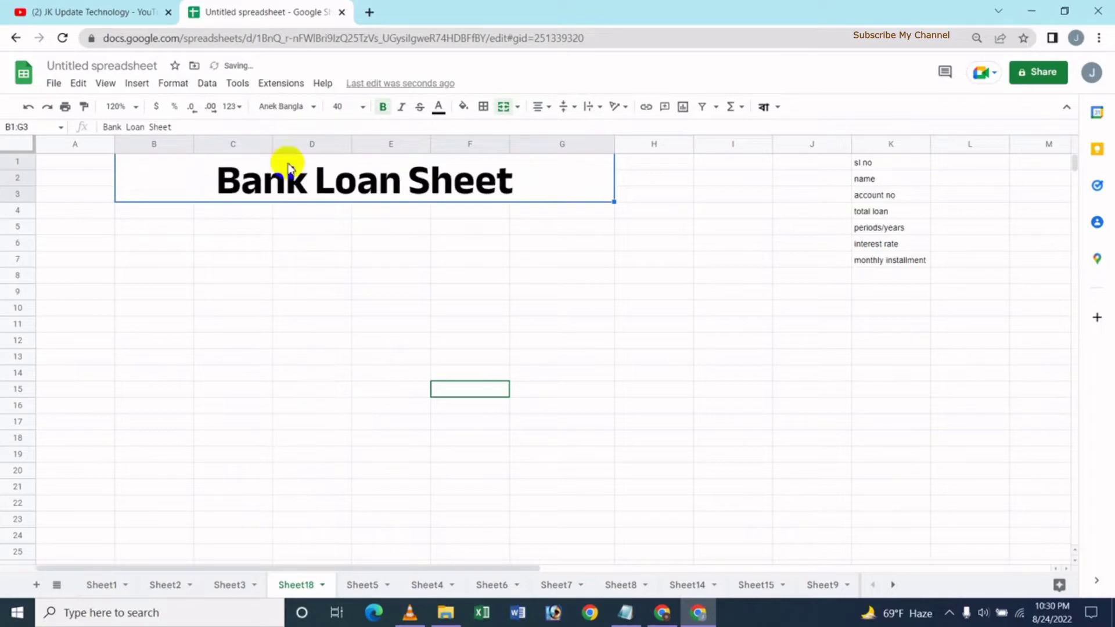
{"action": "left_click", "coordinate": [312, 111]}
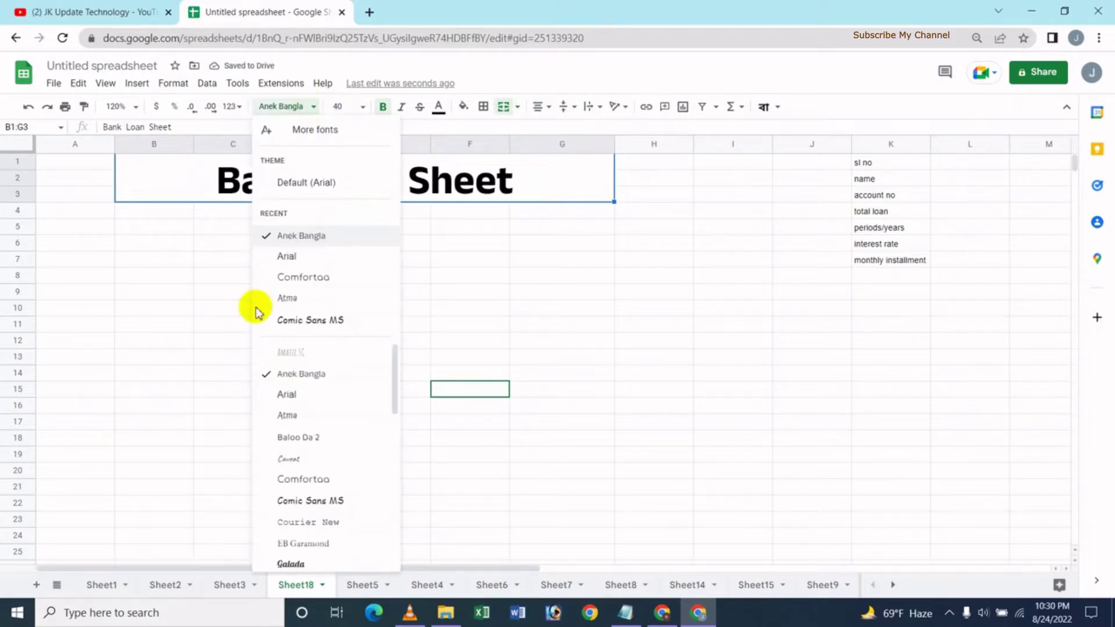
{"action": "left_click", "coordinate": [294, 183]}
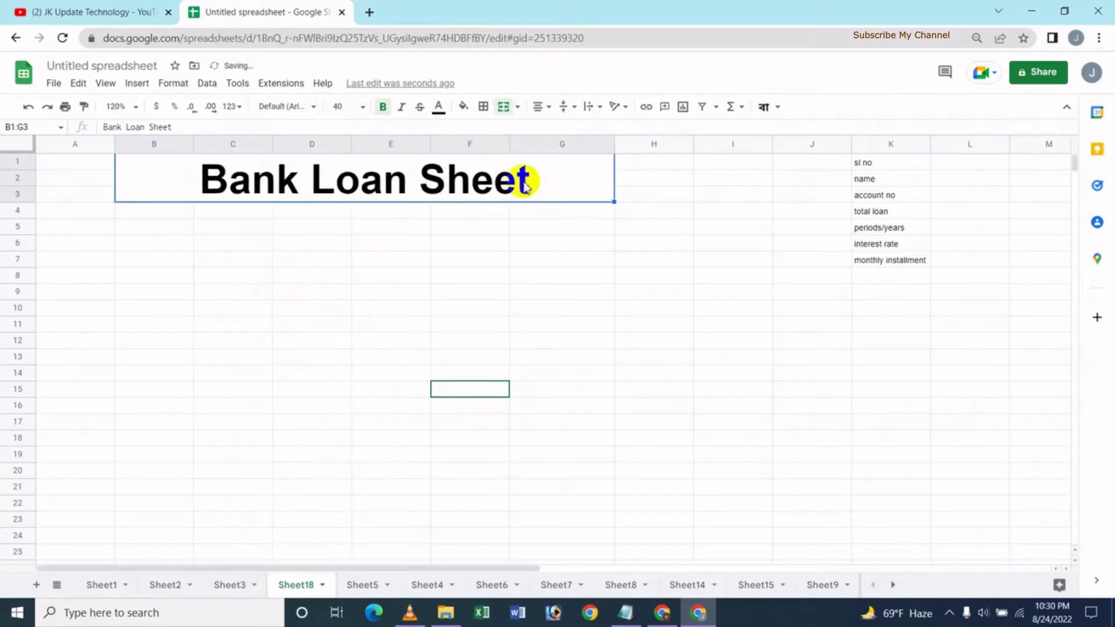
Color the title text dark red and fill its merged cell with light blue.
{"action": "left_click", "coordinate": [440, 110]}
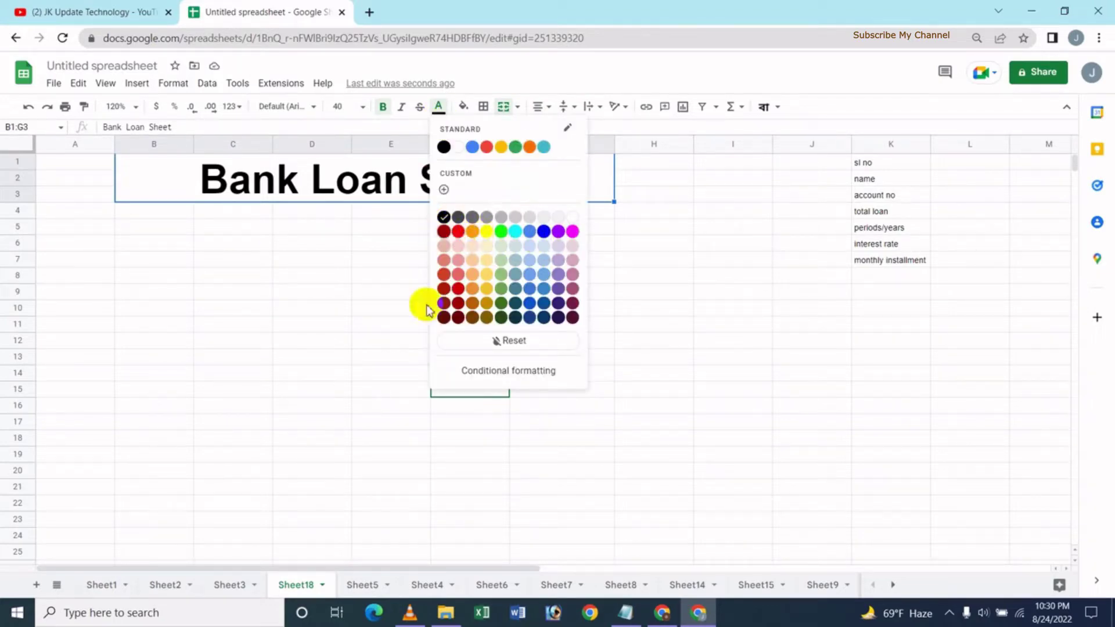
{"action": "left_click", "coordinate": [444, 303]}
{"action": "left_click", "coordinate": [462, 109]}
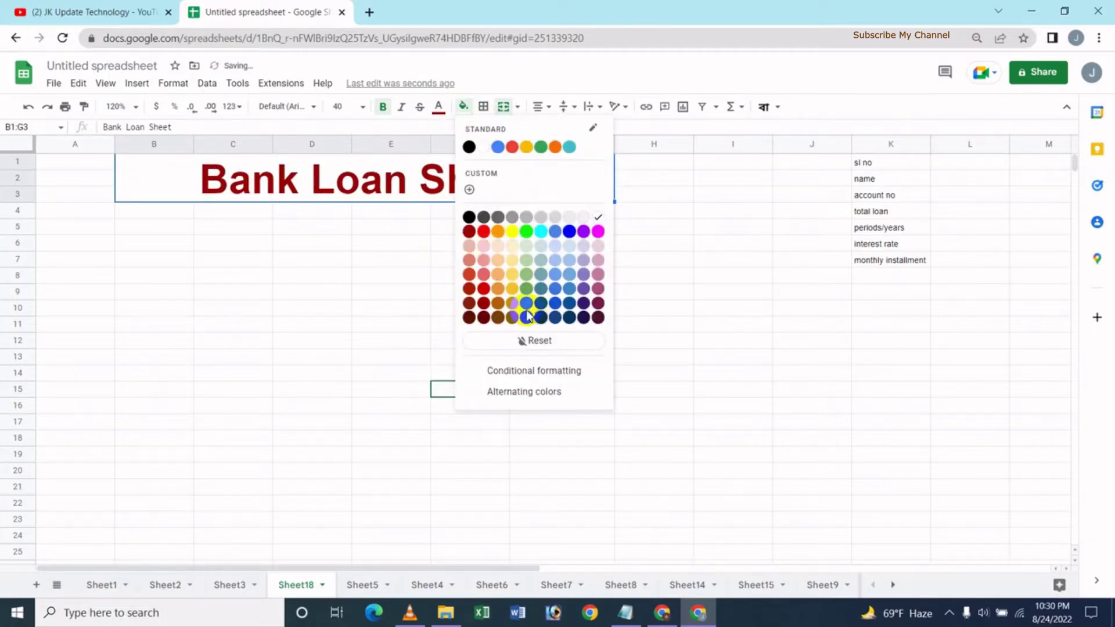
{"action": "left_click", "coordinate": [555, 259]}
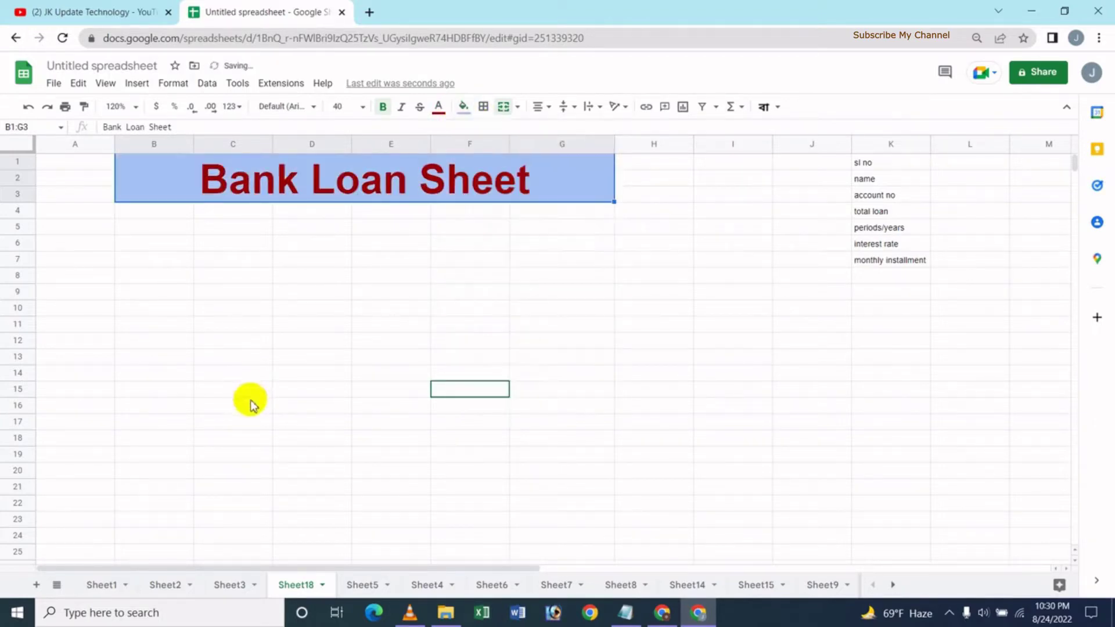
Give the merged title cell an outer border with a double line style in red.
{"action": "left_click", "coordinate": [482, 107]}
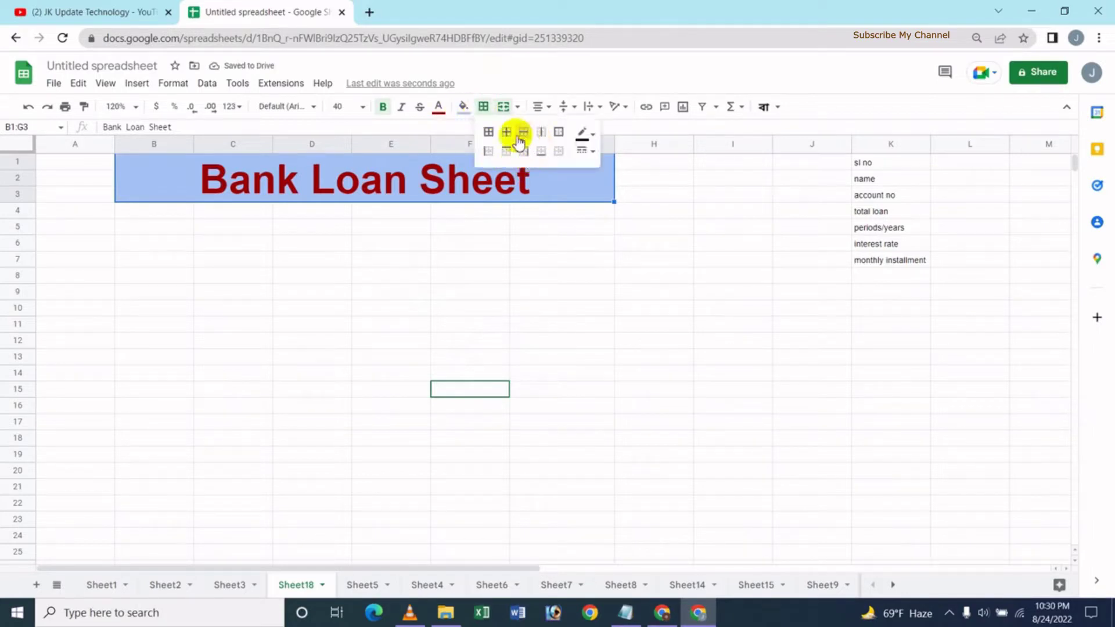
{"action": "left_click", "coordinate": [563, 134]}
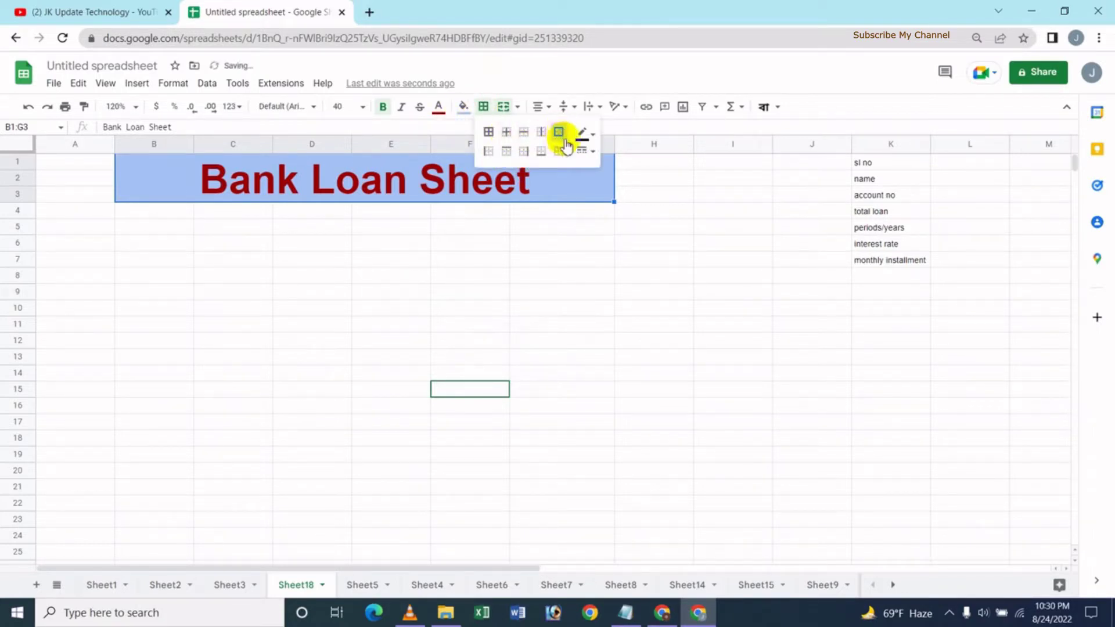
{"action": "left_click", "coordinate": [583, 151]}
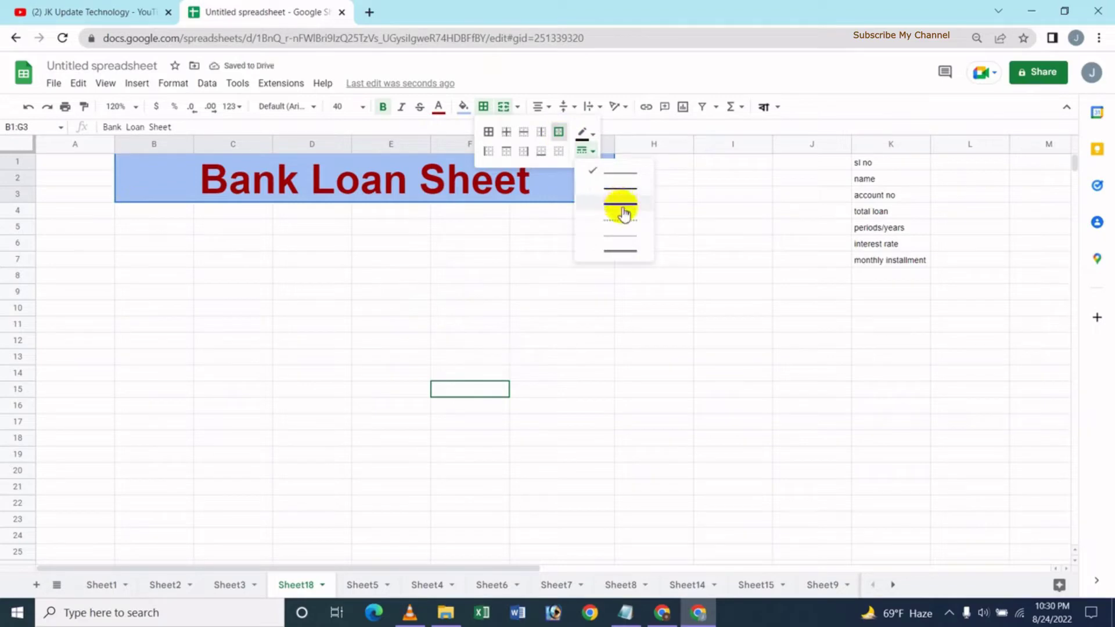
{"action": "left_click", "coordinate": [622, 251]}
{"action": "left_click", "coordinate": [587, 139]}
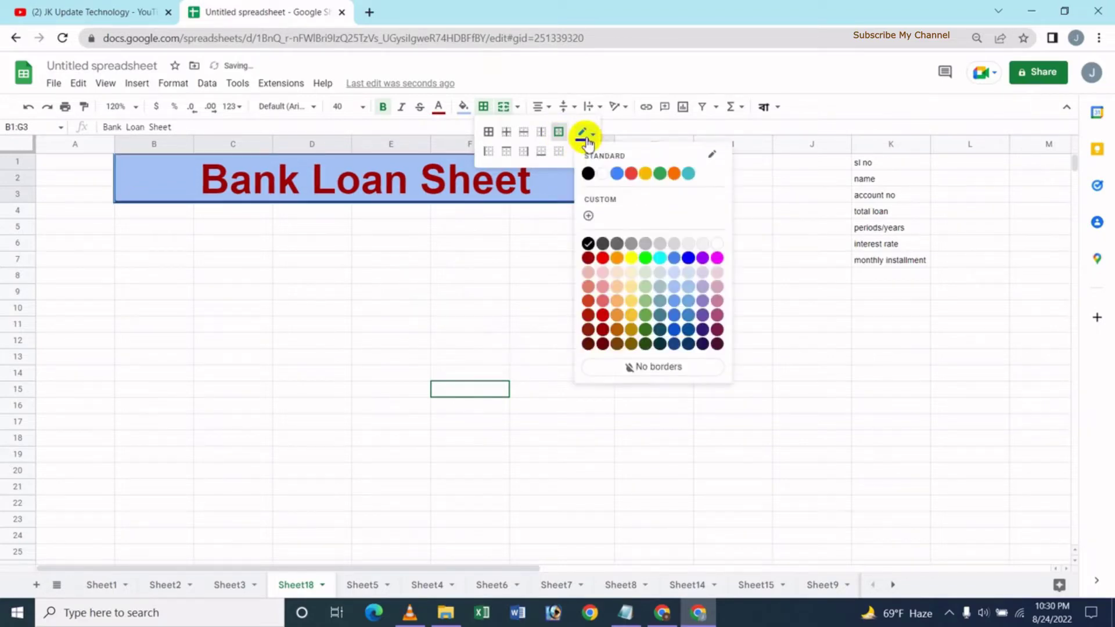
{"action": "left_click", "coordinate": [603, 257]}
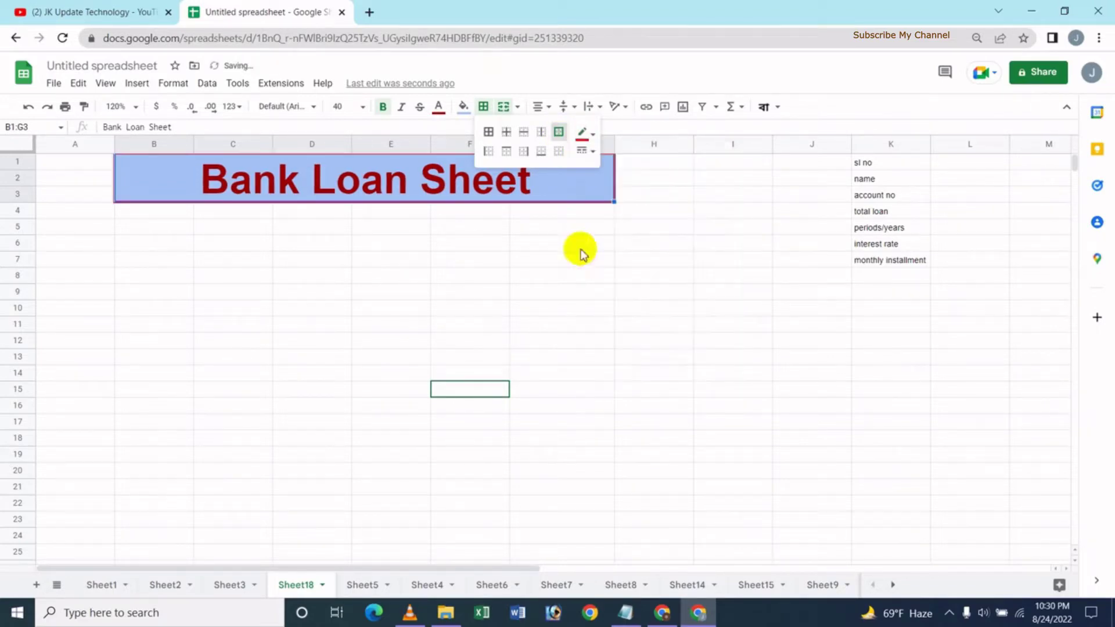
{"action": "left_click", "coordinate": [311, 279]}
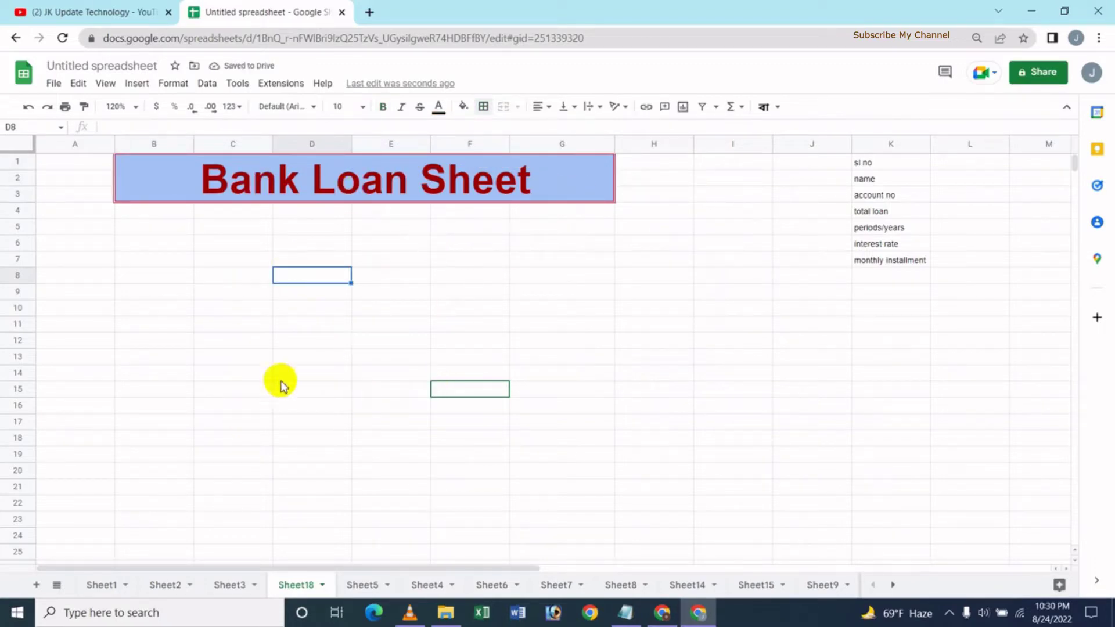
Enter the column headers "Sl No", "Name" and "Account No." in cells A6 to C6.
{"action": "left_click", "coordinate": [91, 247]}
{"action": "type", "text": "Sl No"}
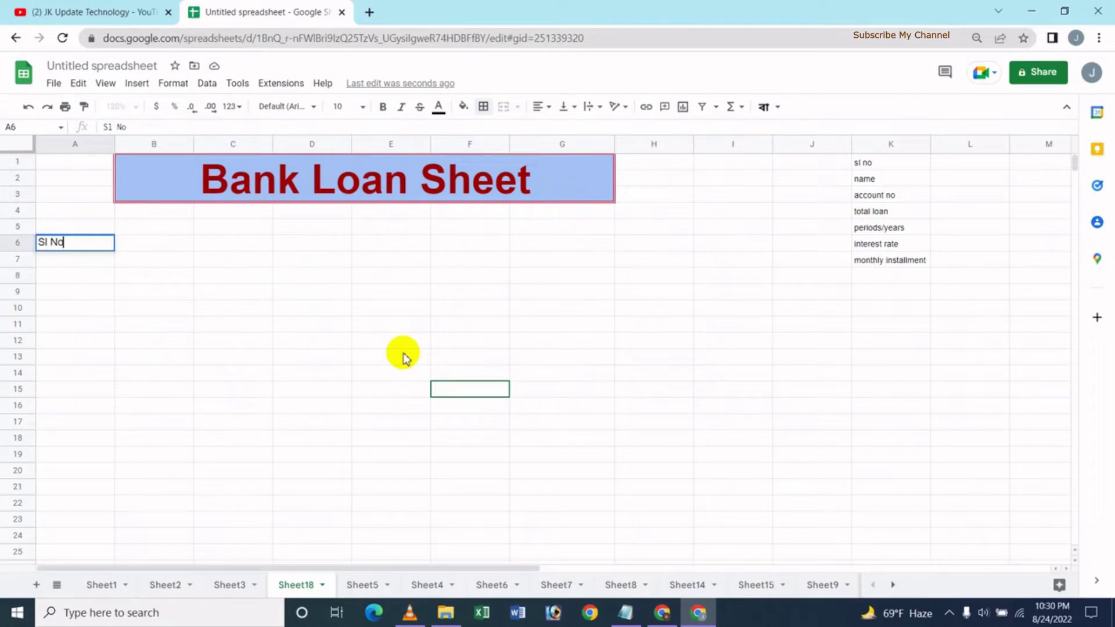
{"action": "key", "text": "Tab"}
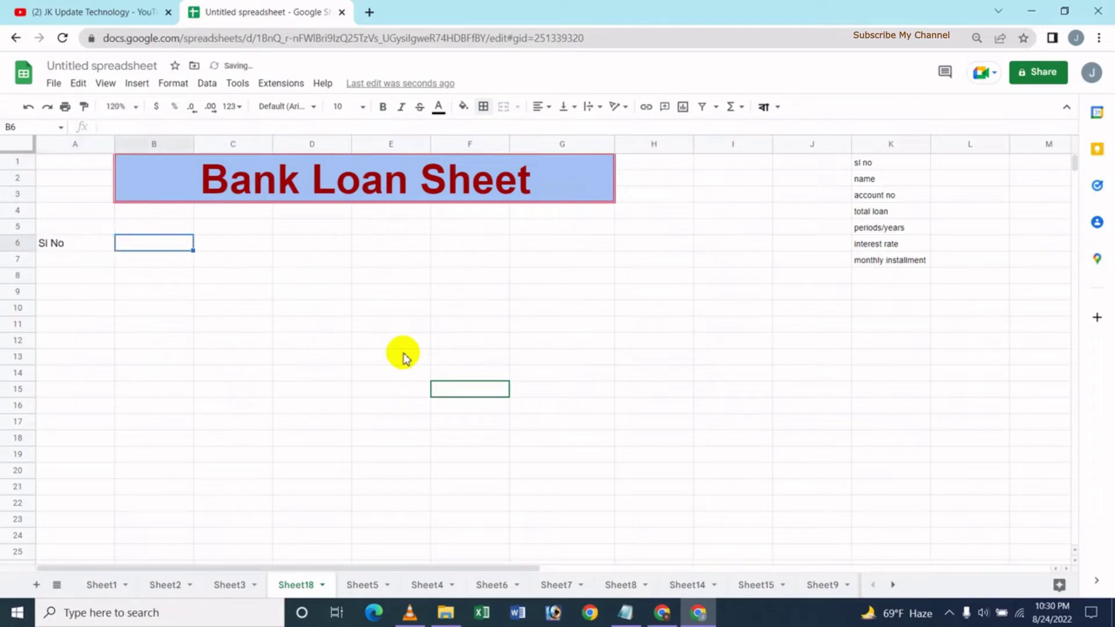
{"action": "type", "text": "Name"}
{"action": "key", "text": "Tab"}
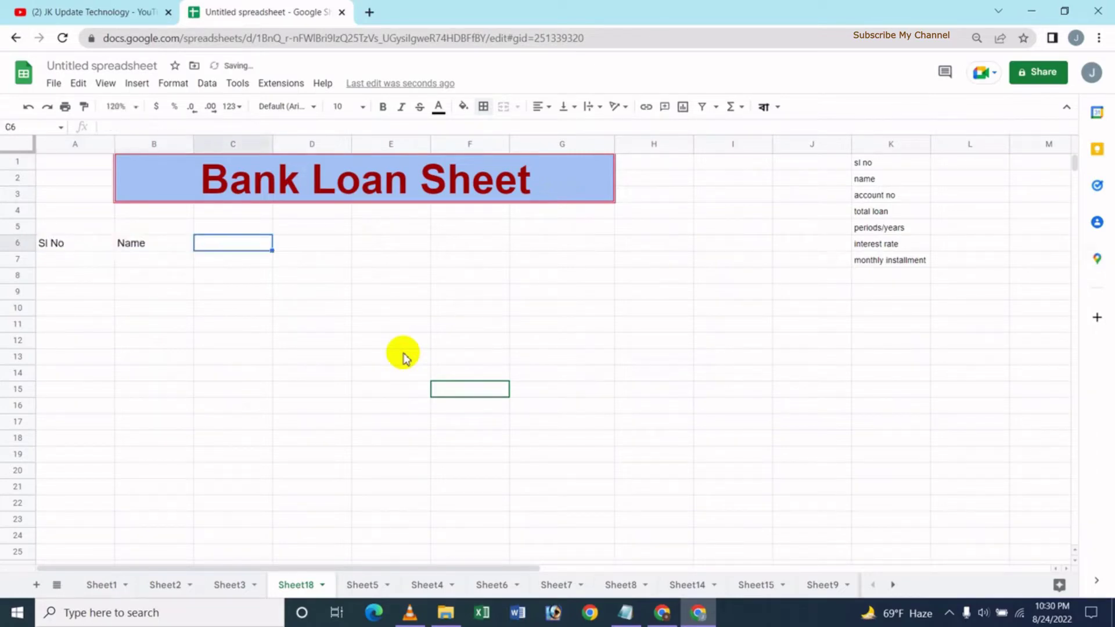
{"action": "type", "text": "Acc"}
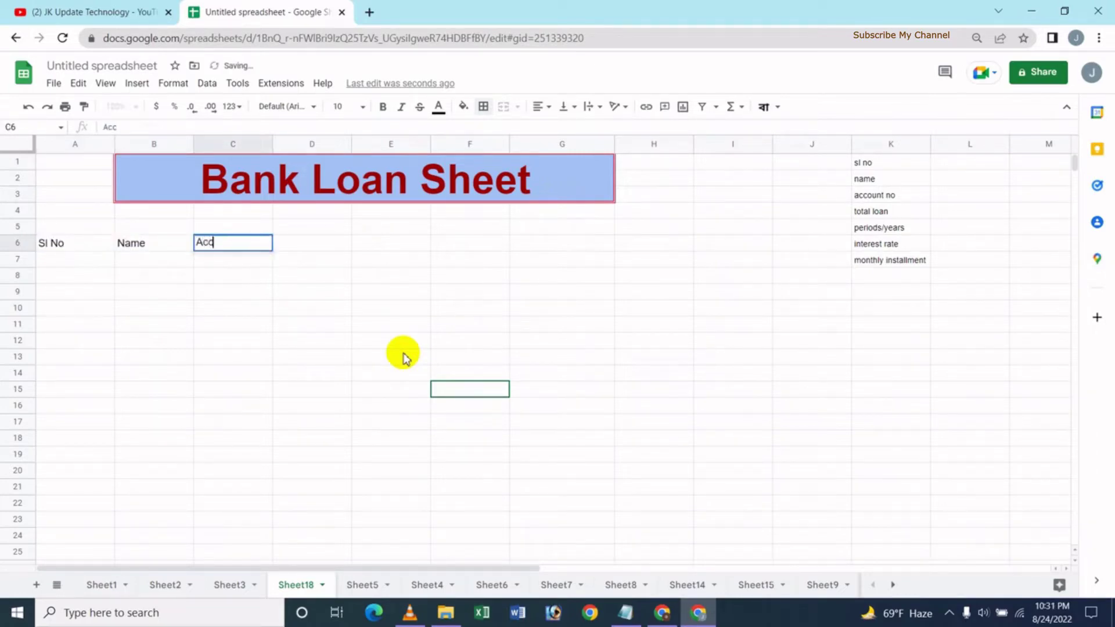
{"action": "type", "text": "ount No."}
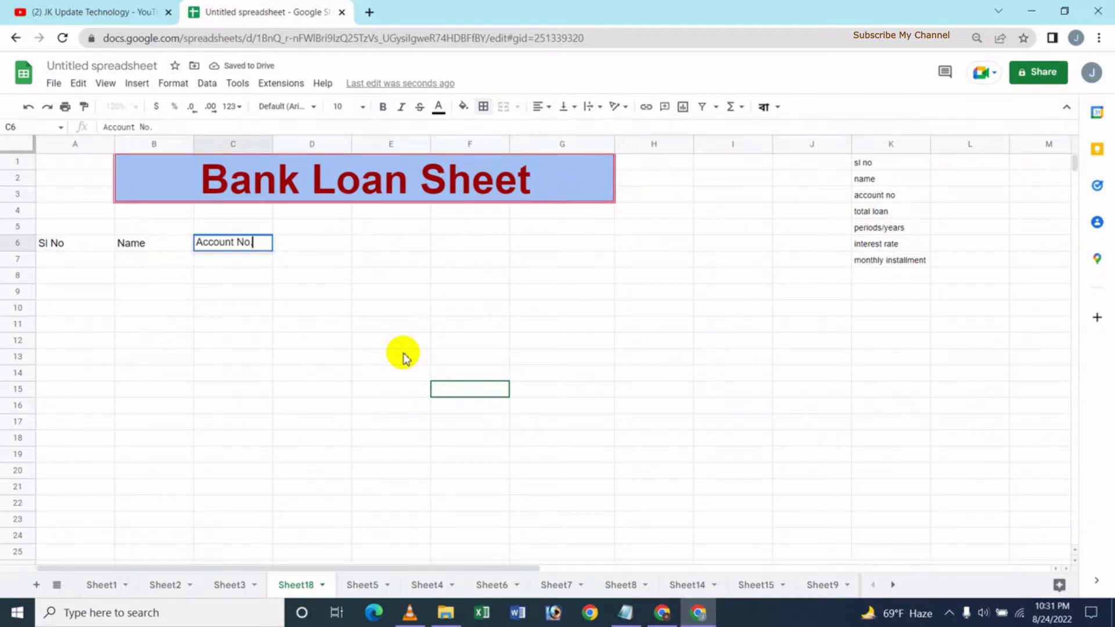
{"action": "key", "text": "Tab"}
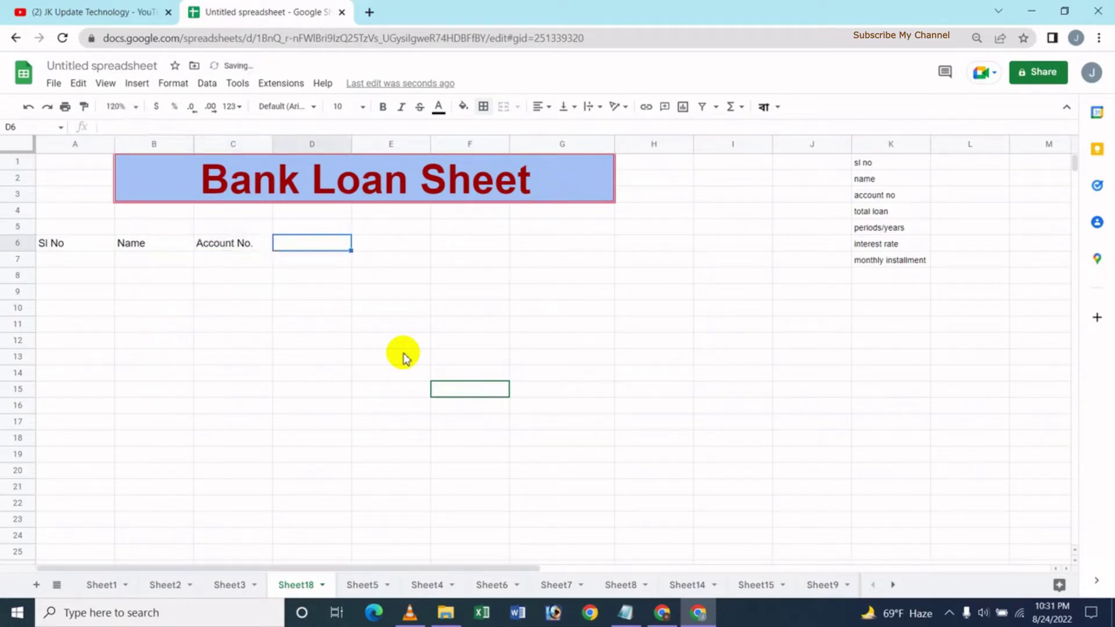
Enter the column headers "Total Loan", "Periods/Years" and "Interest Rate" in cells D6 to F6.
{"action": "type", "text": "To"}
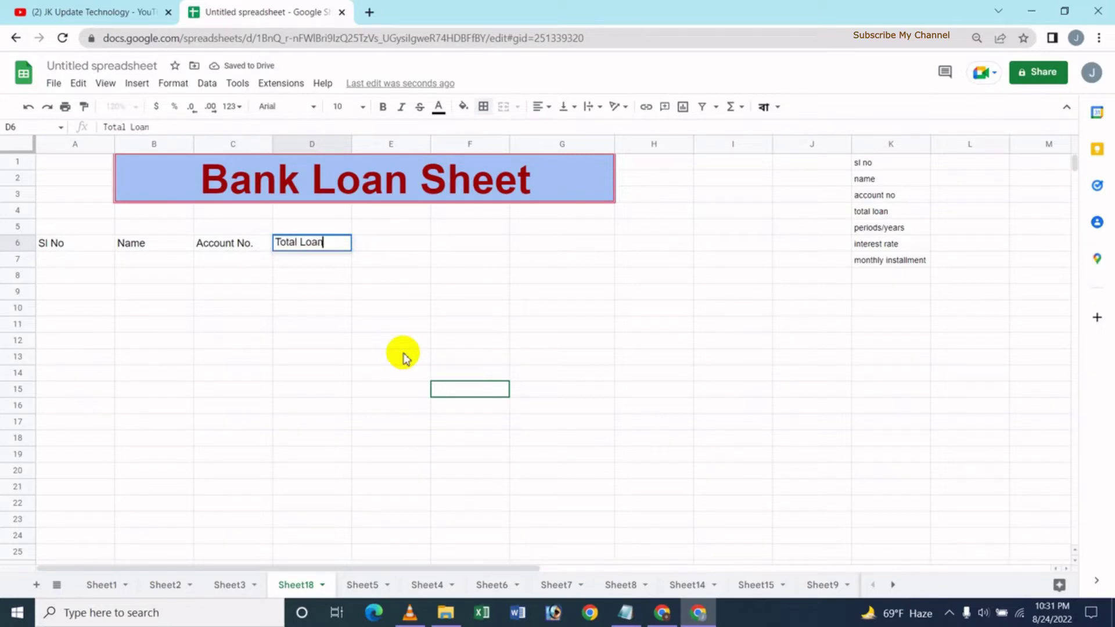
{"action": "type", "text": "tal Loan"}
{"action": "key", "text": "Tab"}
{"action": "type", "text": "P"}
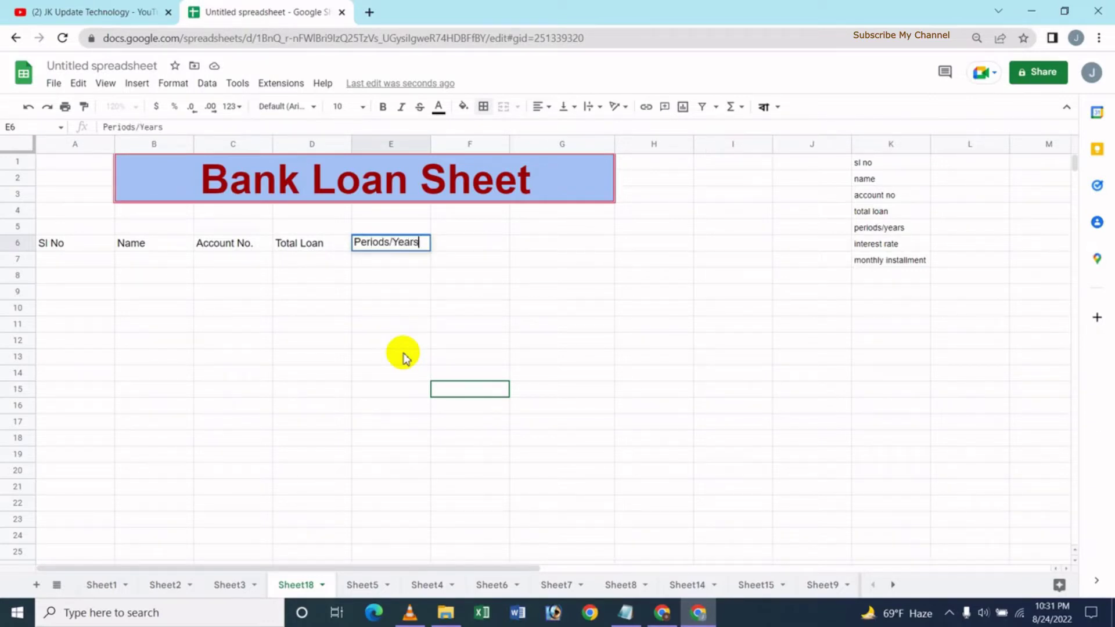
{"action": "key", "text": "Tab"}
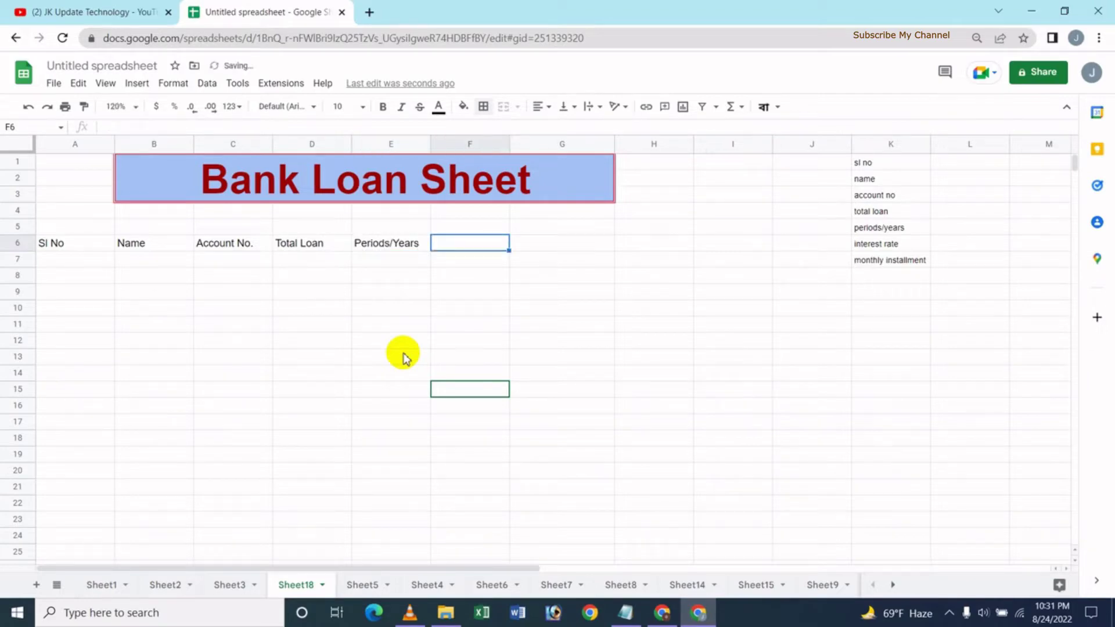
{"action": "type", "text": "IN"}
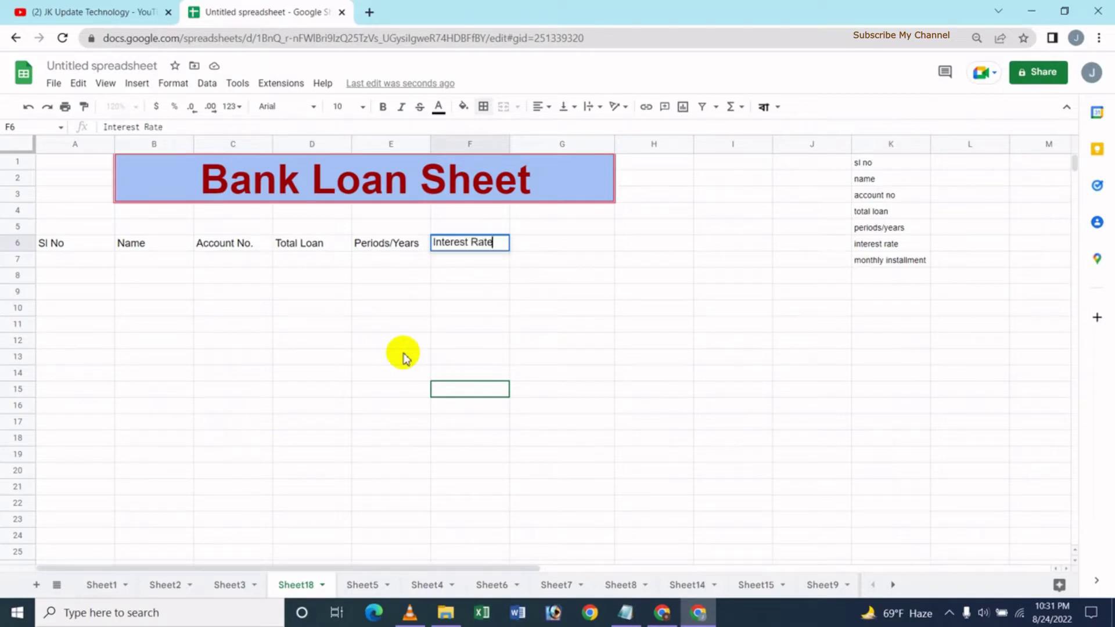
{"action": "key", "text": "Tab"}
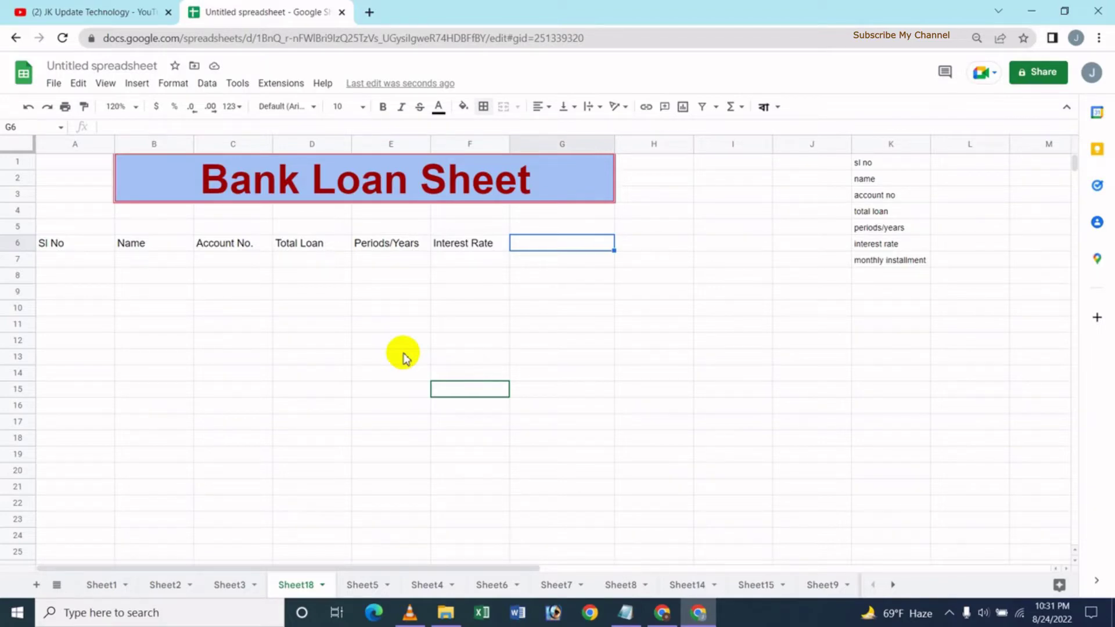
Enter the column header "Monthly Installment" in cell G6.
{"action": "type", "text": "Monthly Installment"}
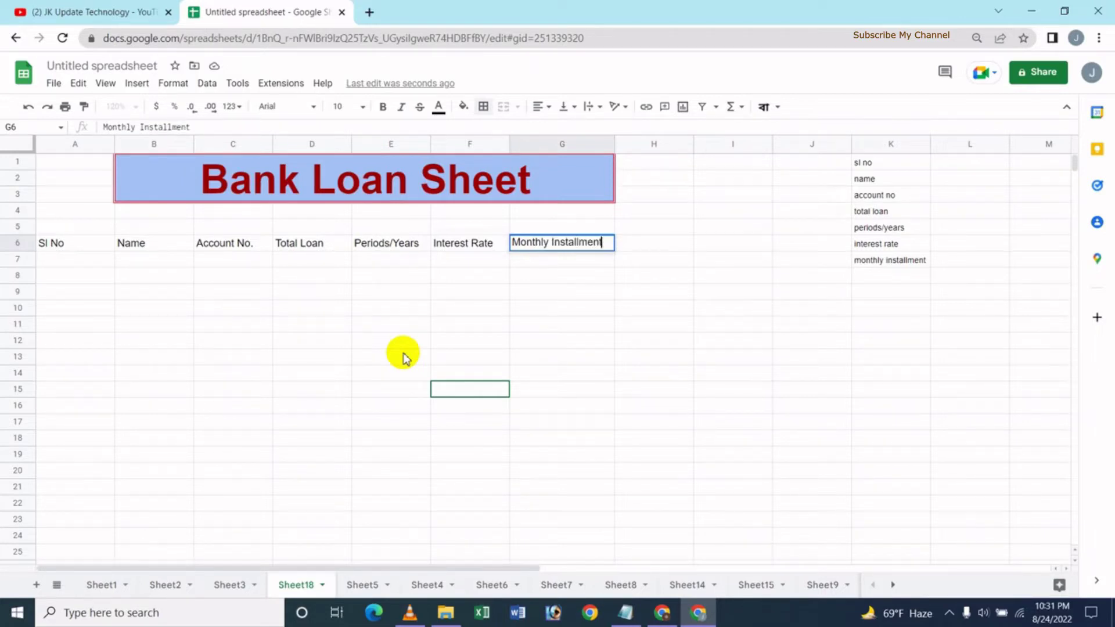
{"action": "key", "text": "Return"}
{"action": "key", "text": "Left"}
{"action": "key", "text": "Left"}
{"action": "key", "text": "Left"}
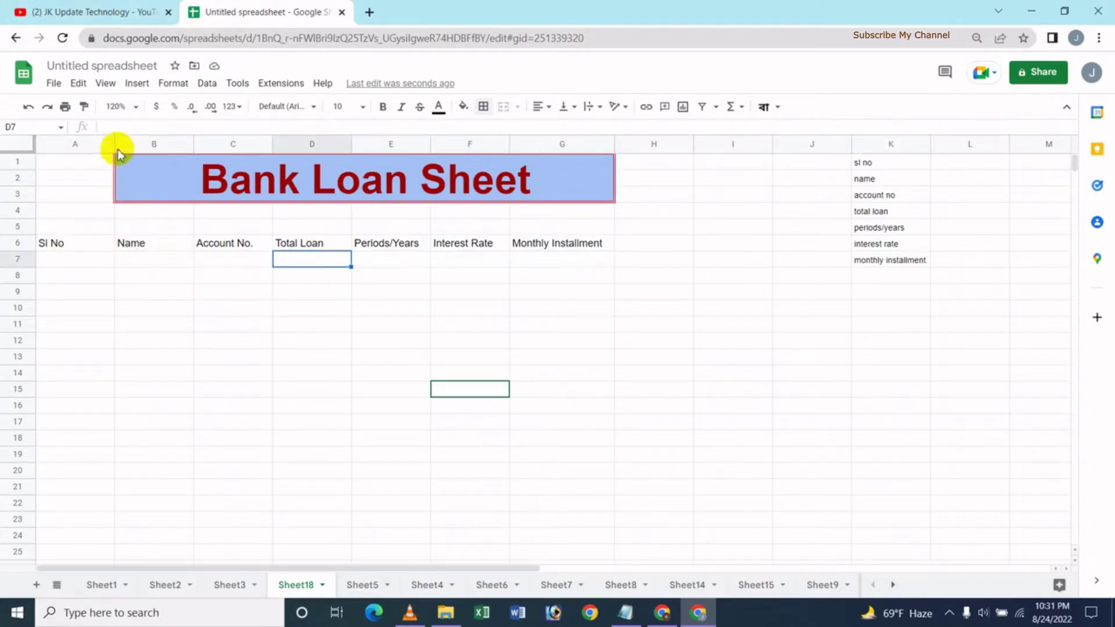
Narrow column A to suit the serial numbers and widen columns B, C and G.
{"action": "left_click_drag", "start_coordinate": [114, 144], "coordinate": [87, 147]}
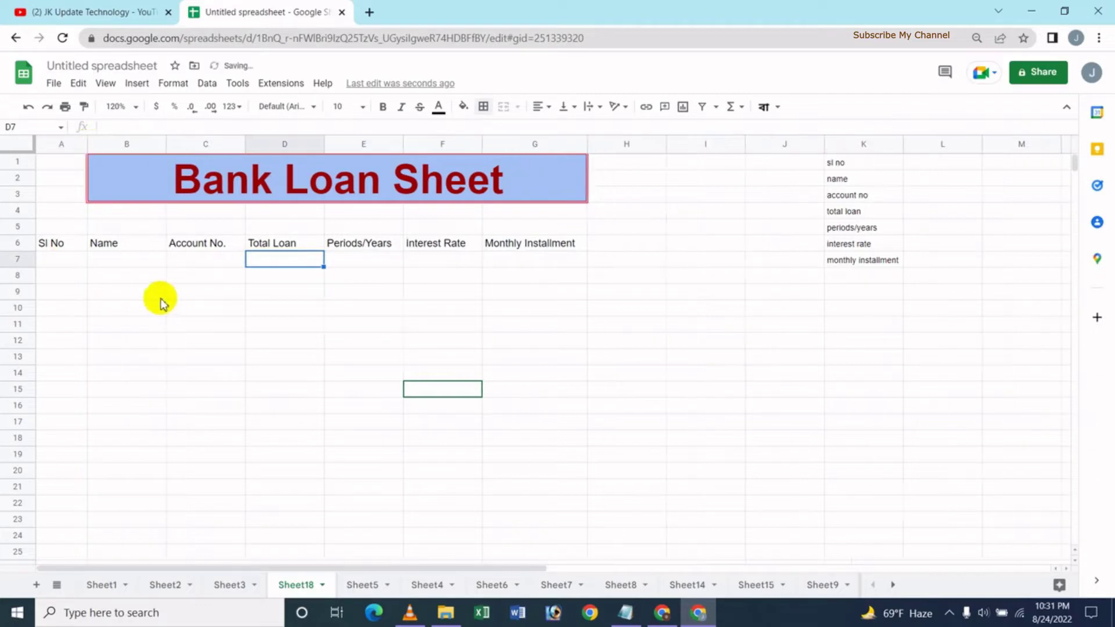
{"action": "left_click", "coordinate": [156, 294]}
{"action": "left_click_drag", "start_coordinate": [167, 148], "coordinate": [182, 145]}
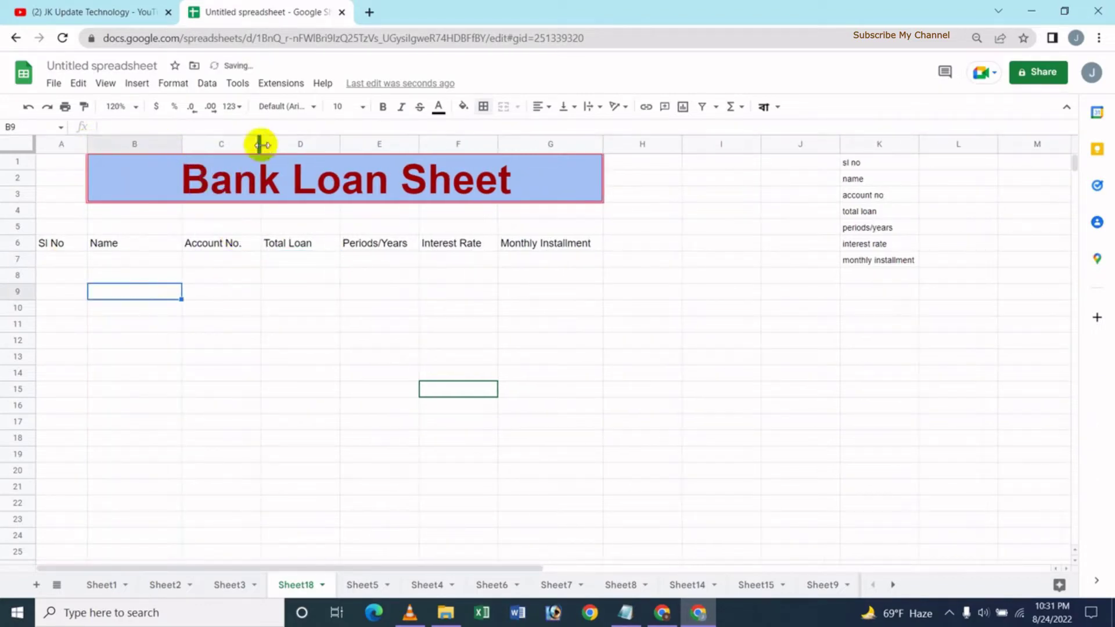
{"action": "left_click_drag", "start_coordinate": [260, 144], "coordinate": [292, 144]}
{"action": "left_click", "coordinate": [263, 322]}
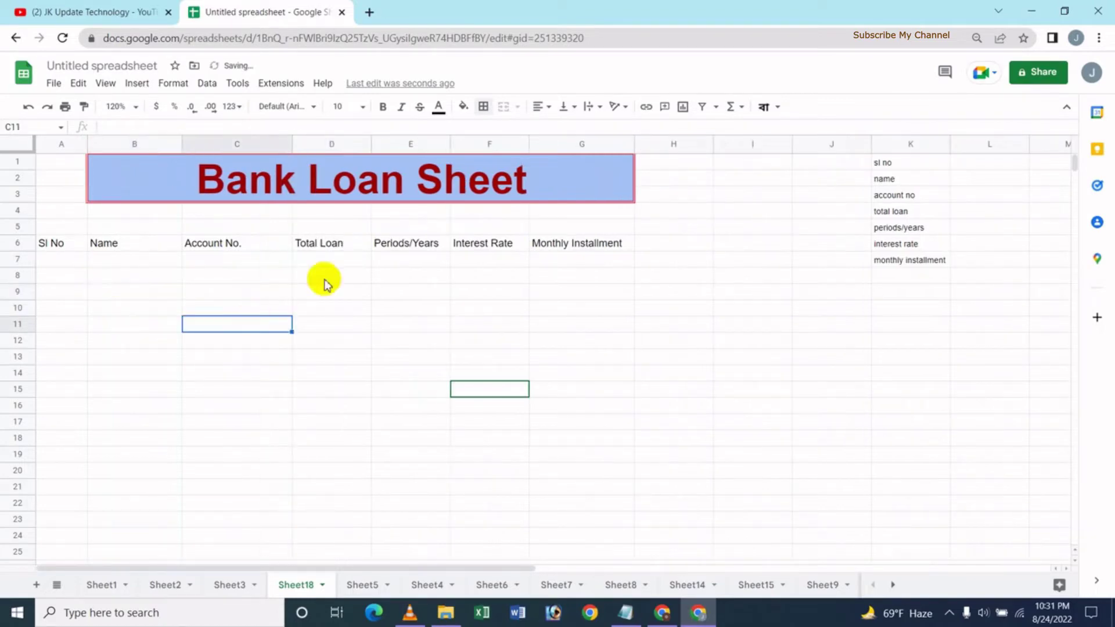
{"action": "left_click", "coordinate": [409, 259]}
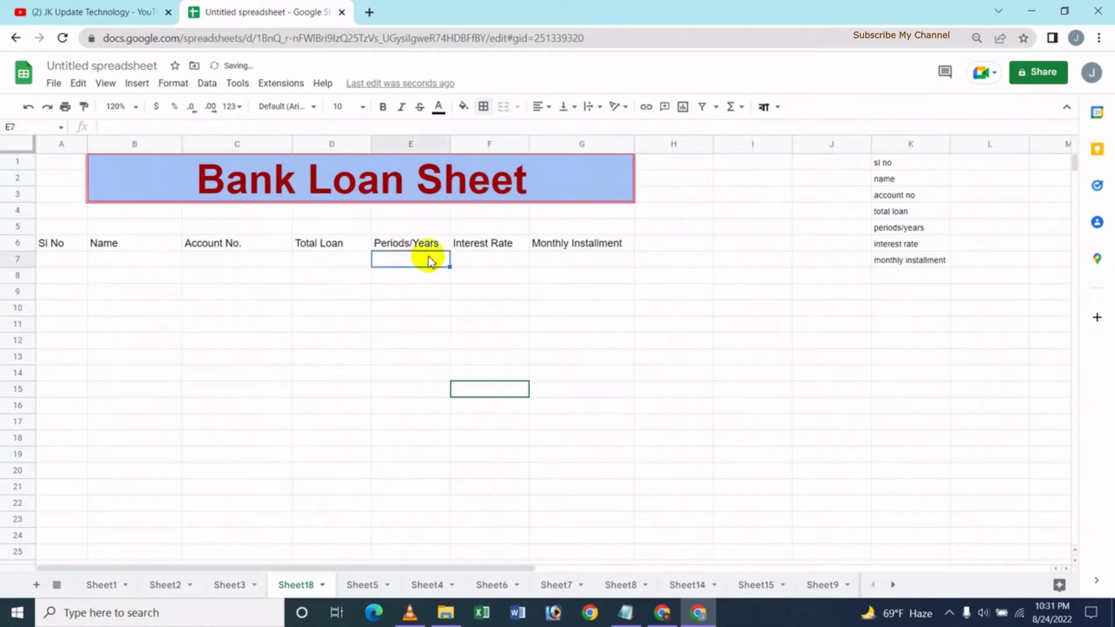
{"action": "left_click", "coordinate": [489, 263]}
{"action": "left_click", "coordinate": [563, 259]}
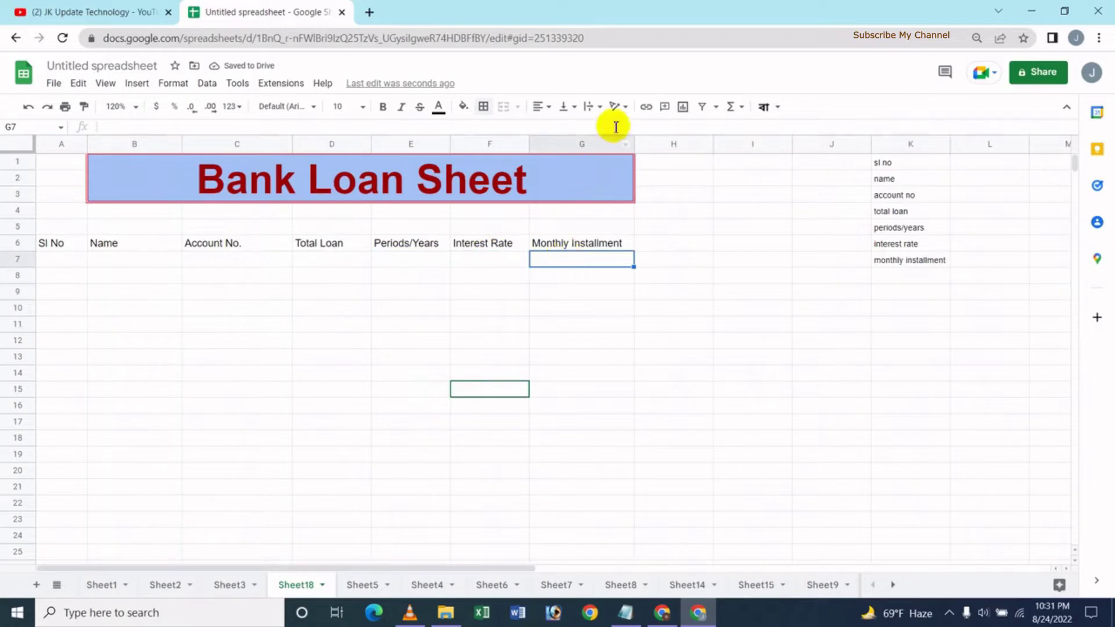
{"action": "left_click_drag", "start_coordinate": [634, 145], "coordinate": [647, 146]}
{"action": "left_click", "coordinate": [592, 306]}
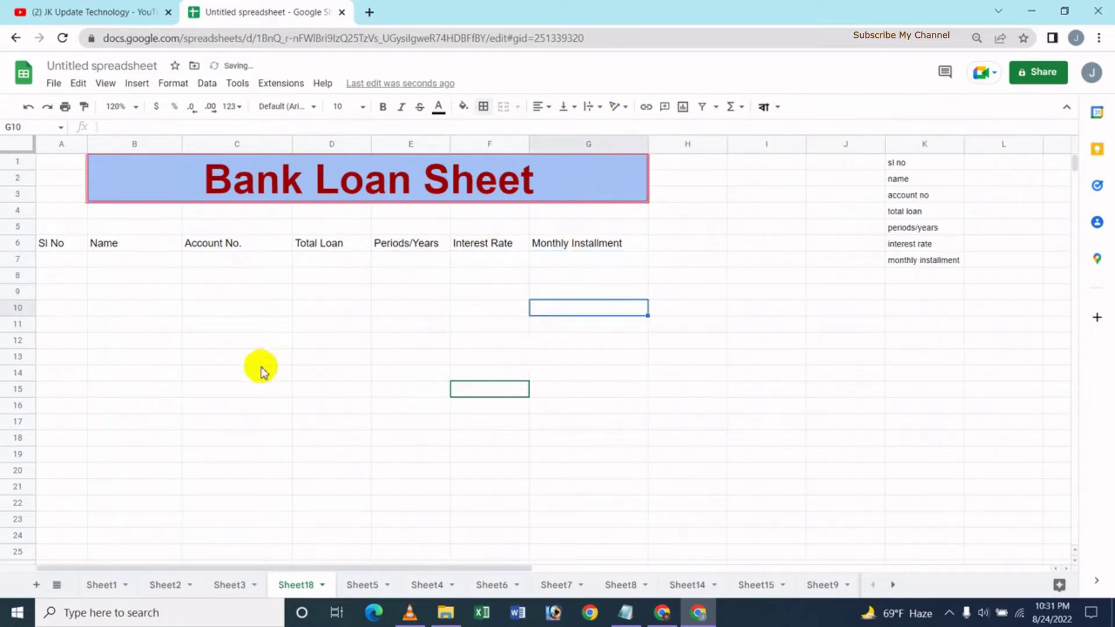
Center the contents of the table range A6:G23 horizontally.
{"action": "left_click_drag", "start_coordinate": [61, 243], "coordinate": [585, 516]}
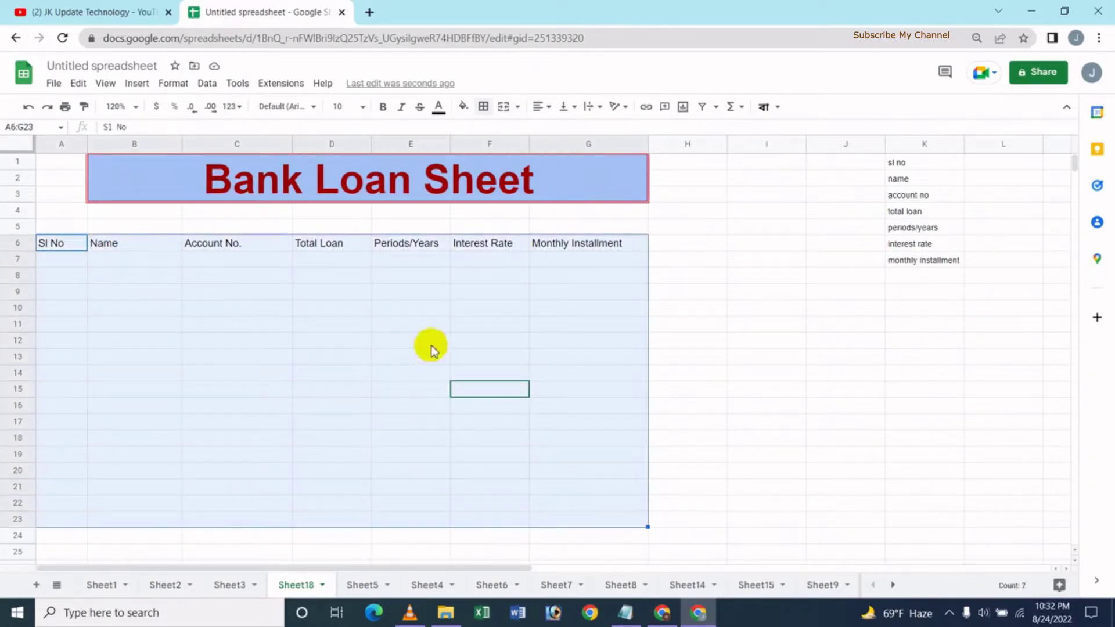
{"action": "left_click", "coordinate": [248, 328]}
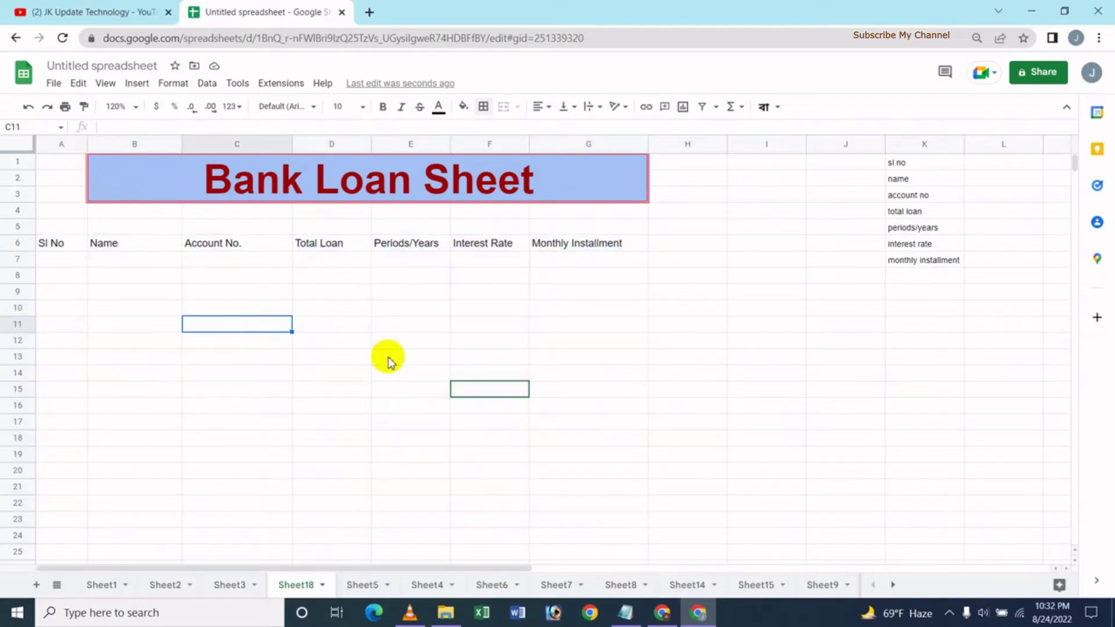
{"action": "left_click", "coordinate": [75, 244]}
{"action": "left_click_drag", "start_coordinate": [303, 266], "coordinate": [630, 526]}
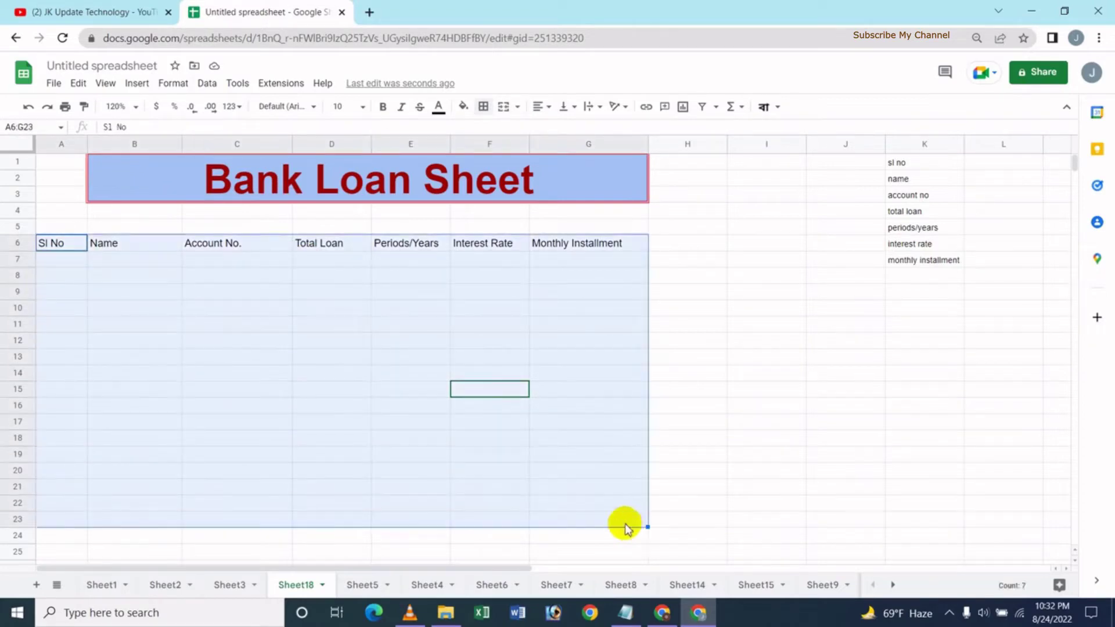
{"action": "left_click", "coordinate": [548, 106]}
{"action": "left_click", "coordinate": [559, 128]}
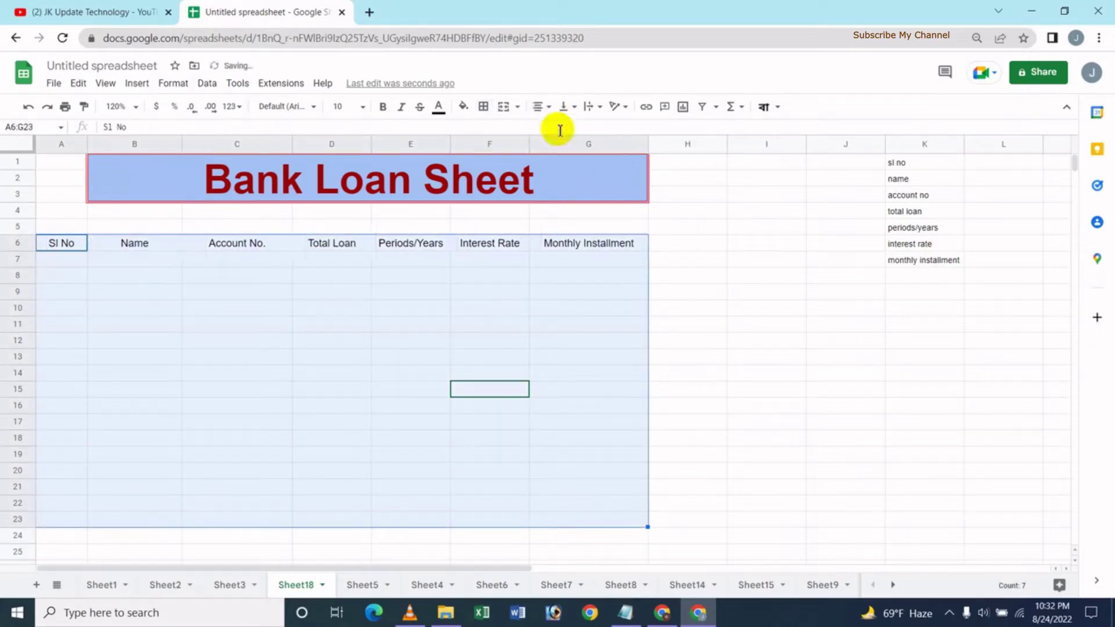
{"action": "left_click", "coordinate": [248, 319]}
Color the header text in A6:G6 blue and make it bold.
{"action": "left_click_drag", "start_coordinate": [82, 244], "coordinate": [585, 243]}
{"action": "left_click", "coordinate": [440, 108]}
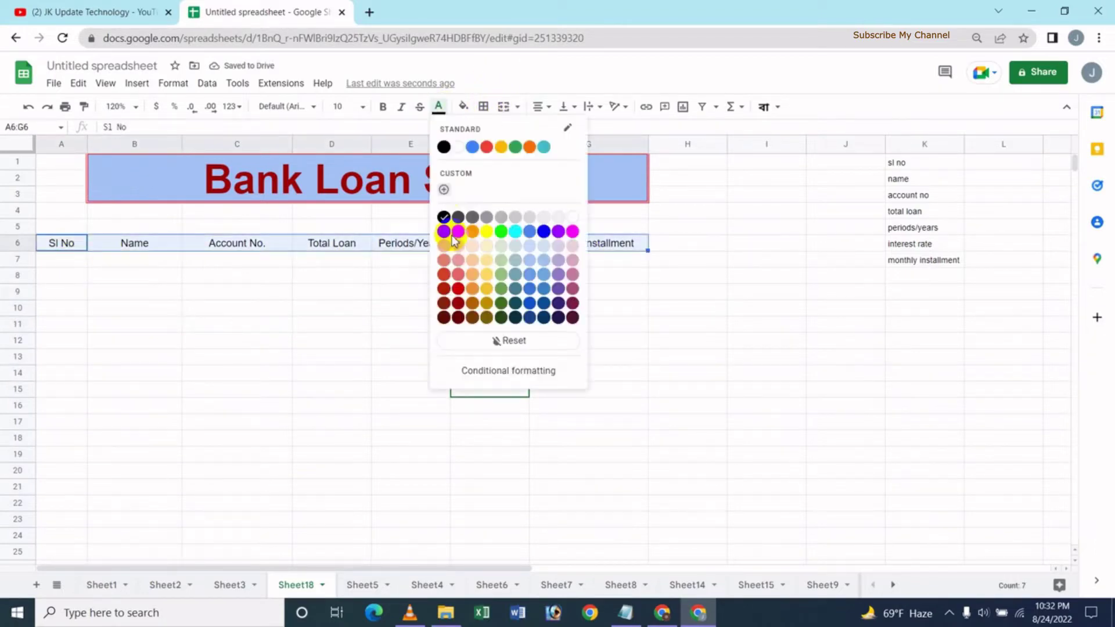
{"action": "left_click", "coordinate": [544, 233]}
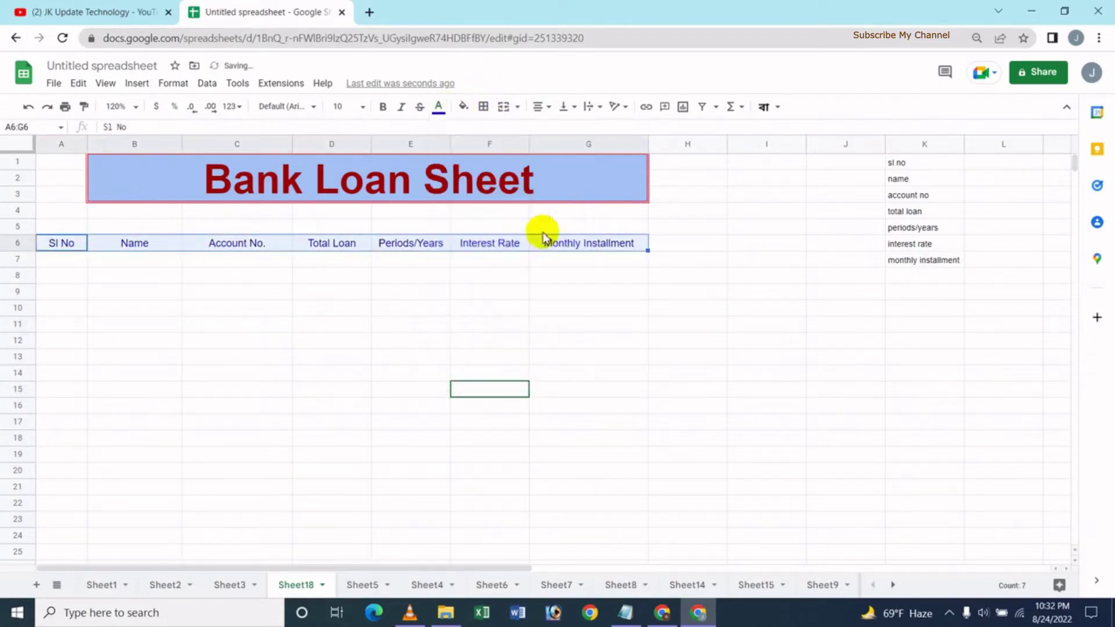
{"action": "left_click", "coordinate": [386, 109]}
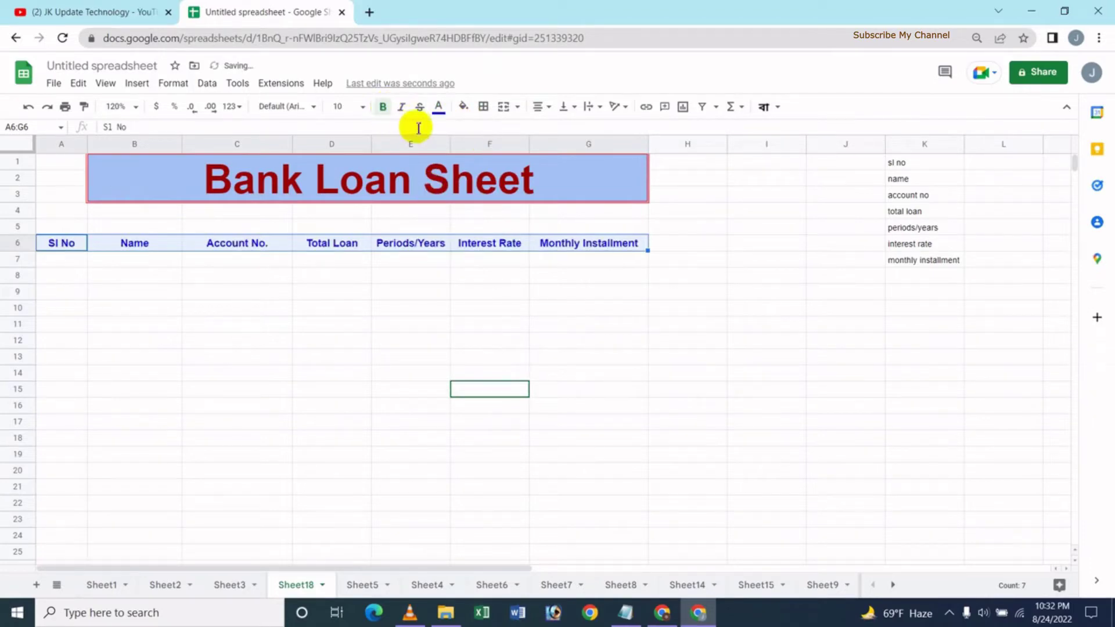
Fill the header row A6:G6 with light green.
{"action": "left_click", "coordinate": [465, 107]}
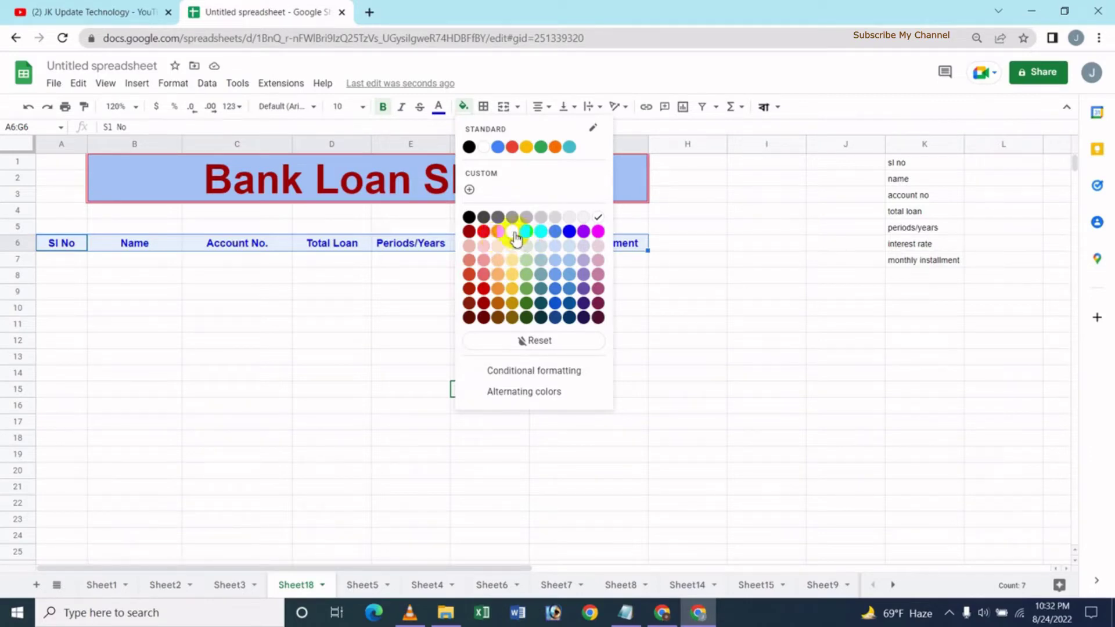
{"action": "left_click", "coordinate": [512, 232]}
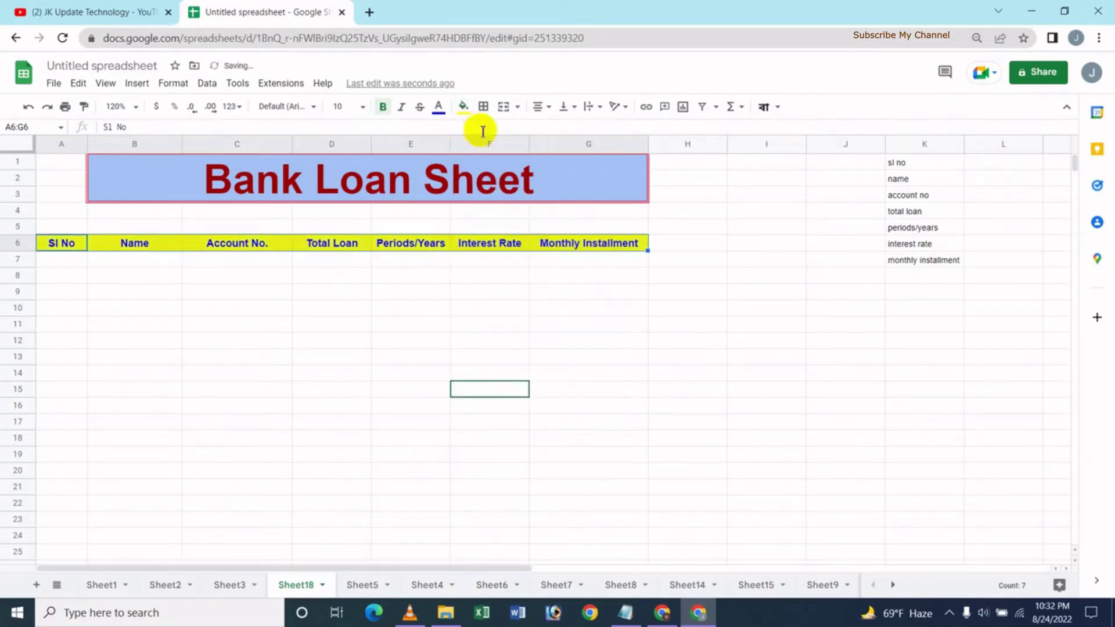
{"action": "left_click", "coordinate": [462, 108]}
{"action": "left_click", "coordinate": [533, 246]}
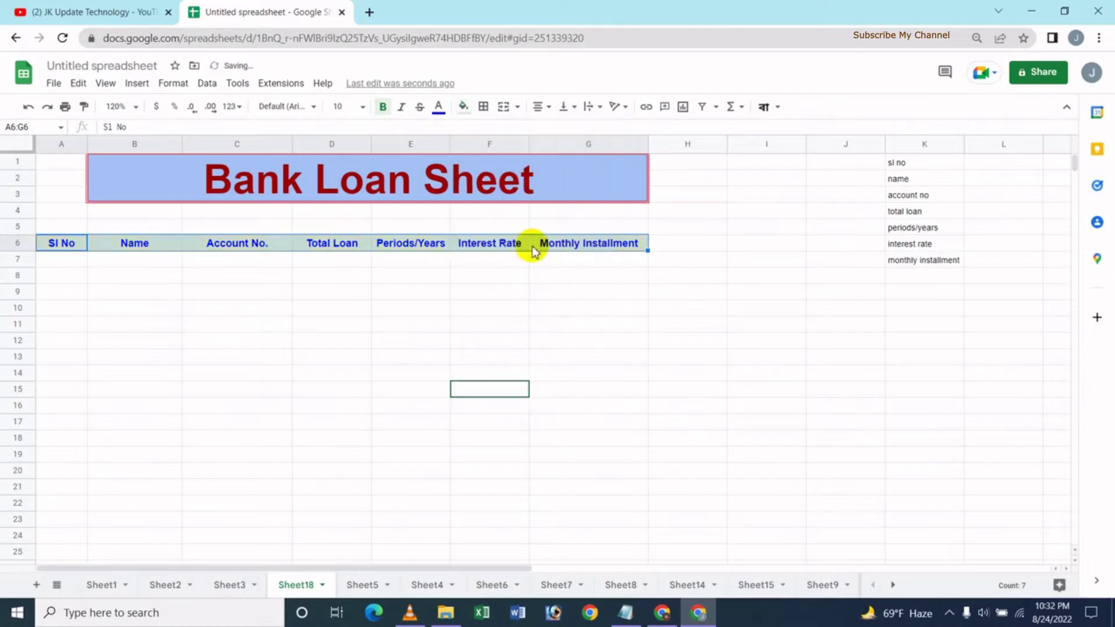
{"action": "left_click", "coordinate": [266, 312]}
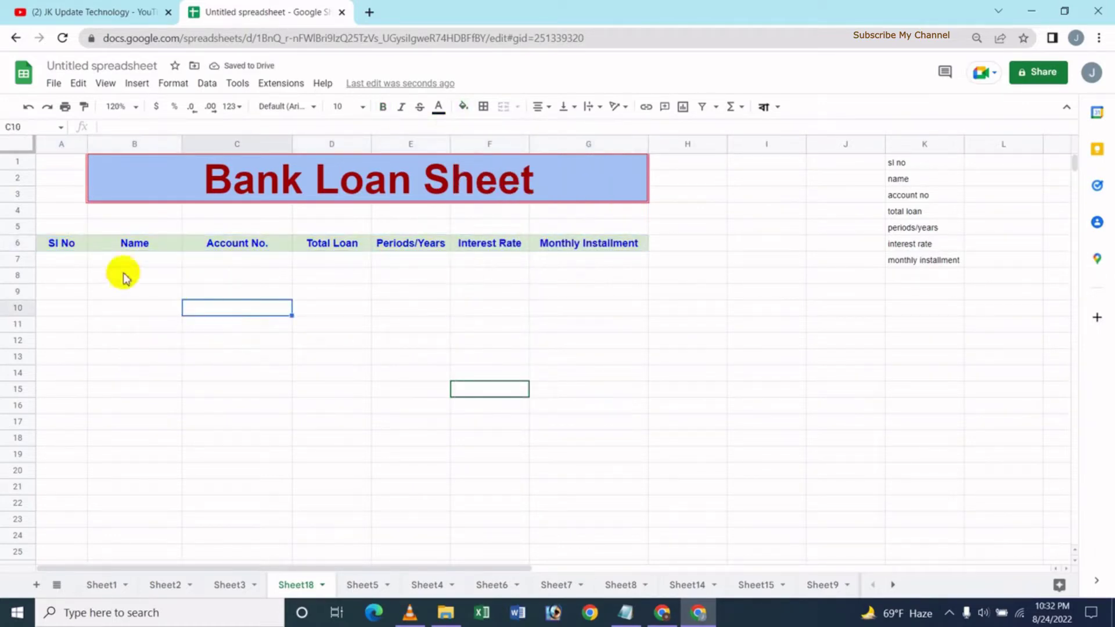
Number the Sl No column from 1 to 11 in cells A7 to A17 by extending the series 1, 2.
{"action": "left_click", "coordinate": [63, 262]}
{"action": "type", "text": "1"}
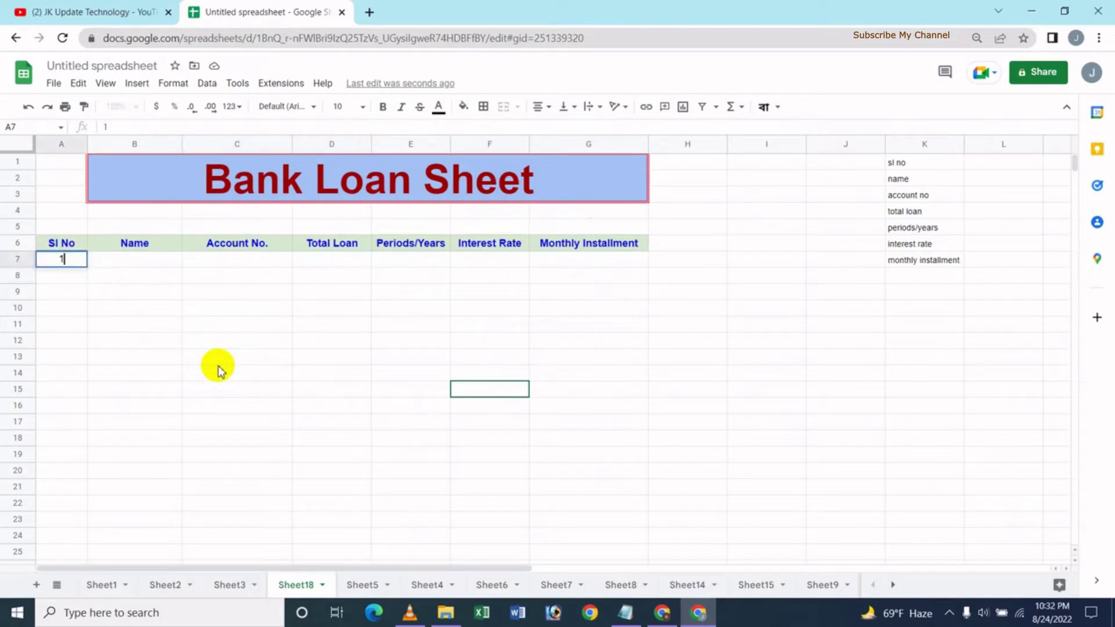
{"action": "key", "text": "Return"}
{"action": "type", "text": "2"}
{"action": "key", "text": "Up"}
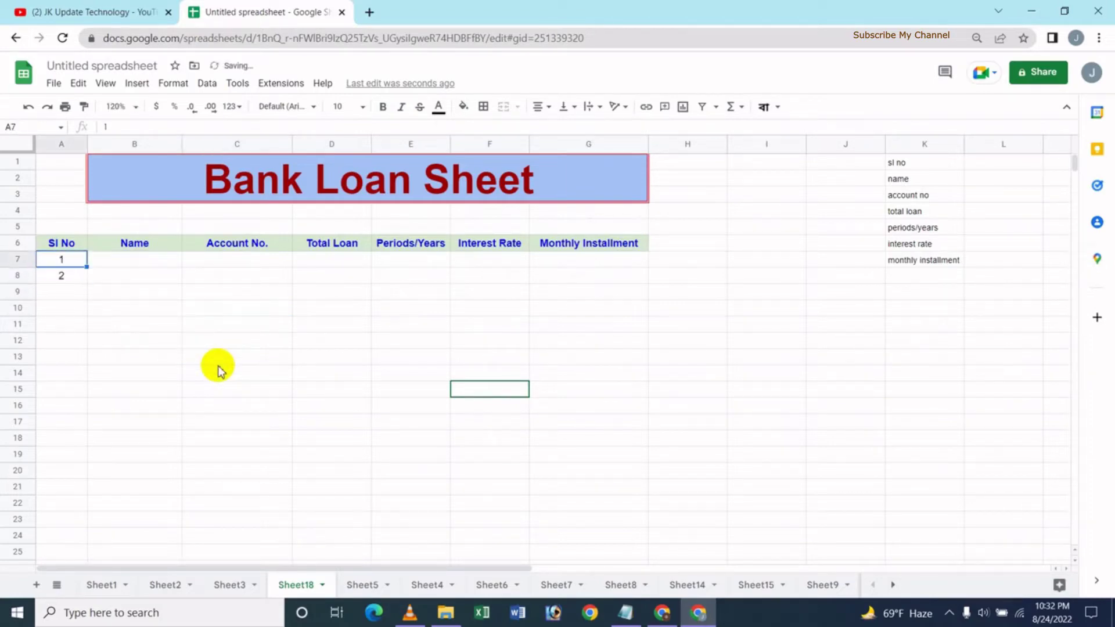
{"action": "key", "text": "shift+Down"}
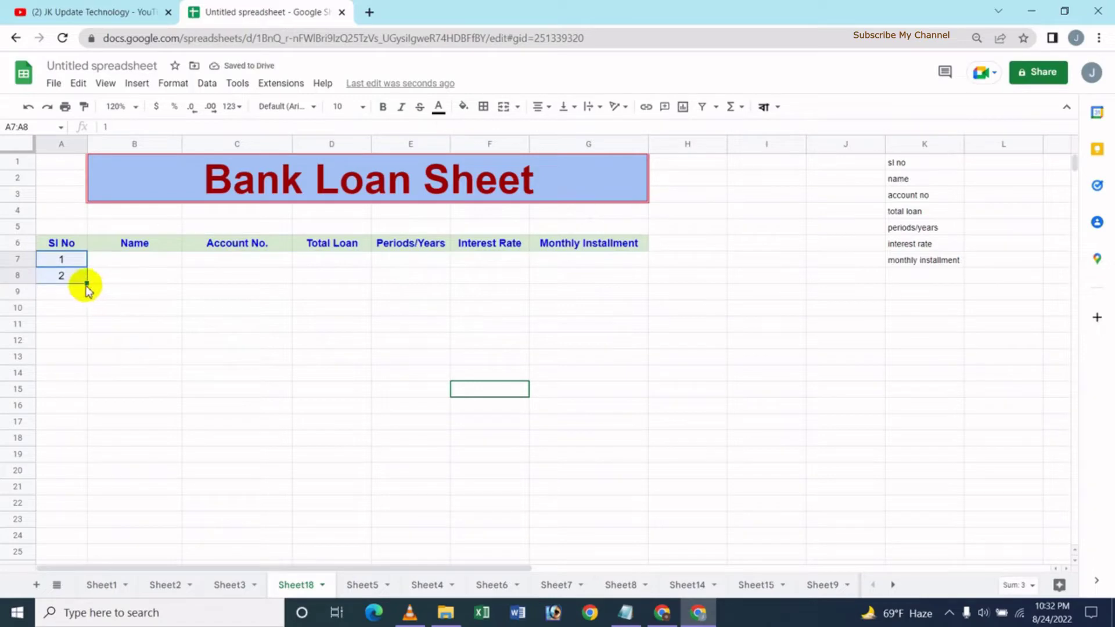
{"action": "left_click_drag", "start_coordinate": [88, 283], "coordinate": [87, 428]}
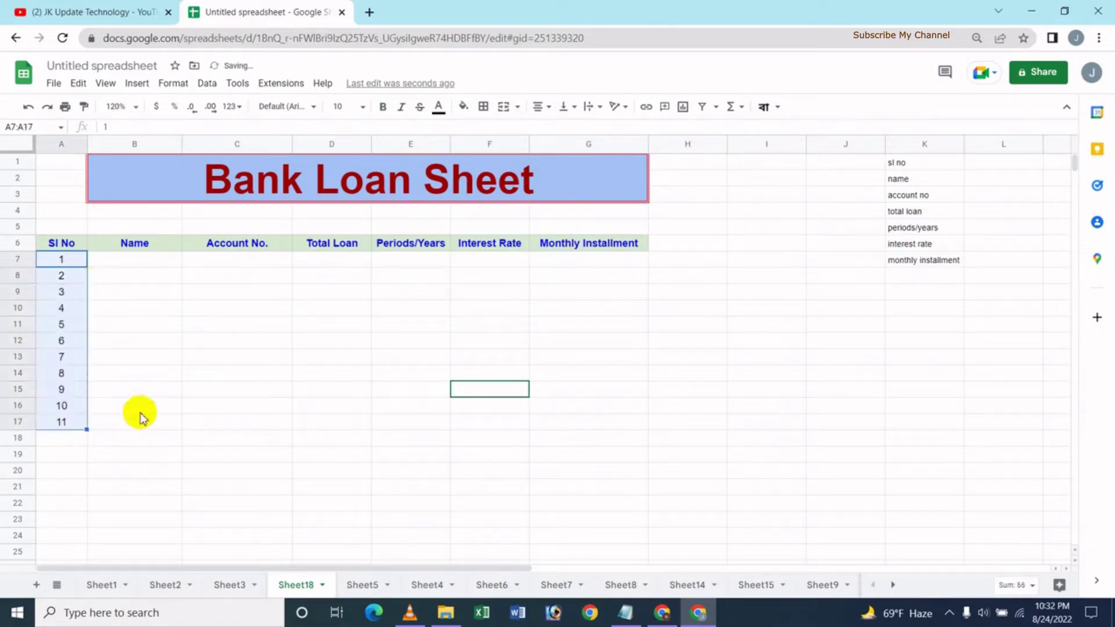
{"action": "left_click", "coordinate": [154, 374]}
Enter the borrower's name, the account number and a total loan of 500000 in cells B7 to D7.
{"action": "left_click", "coordinate": [127, 261]}
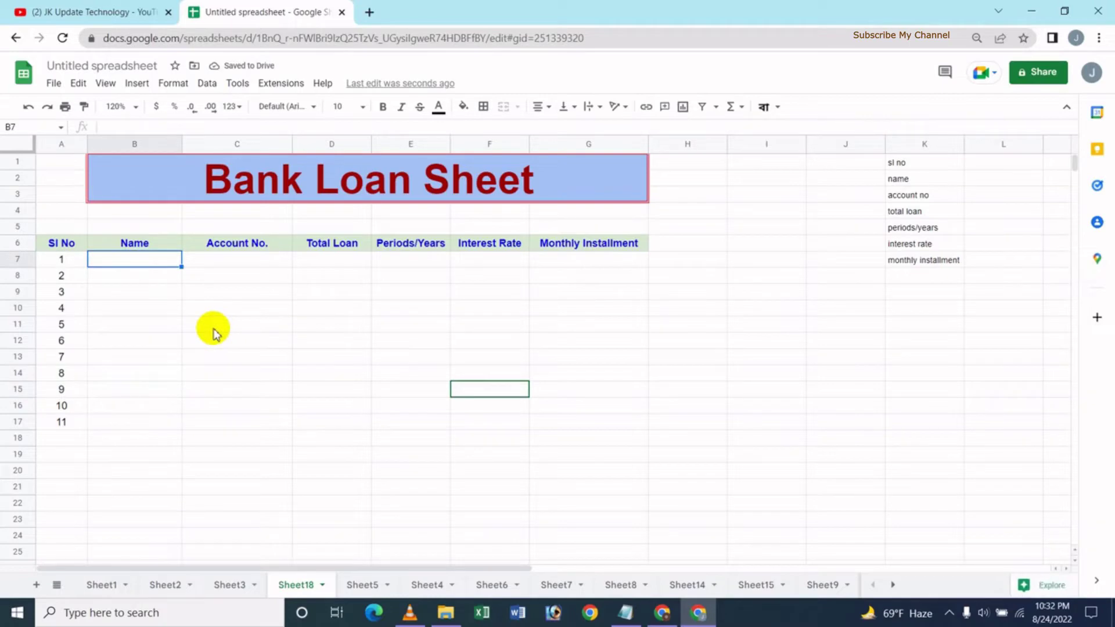
{"action": "type", "text": "Polash"}
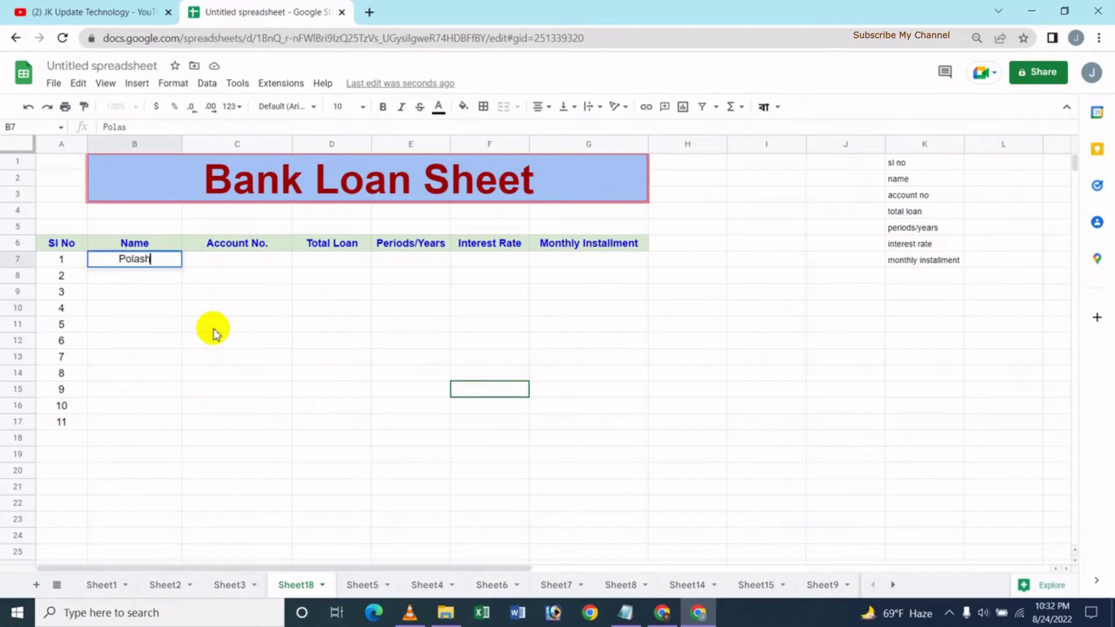
{"action": "key", "text": "Tab"}
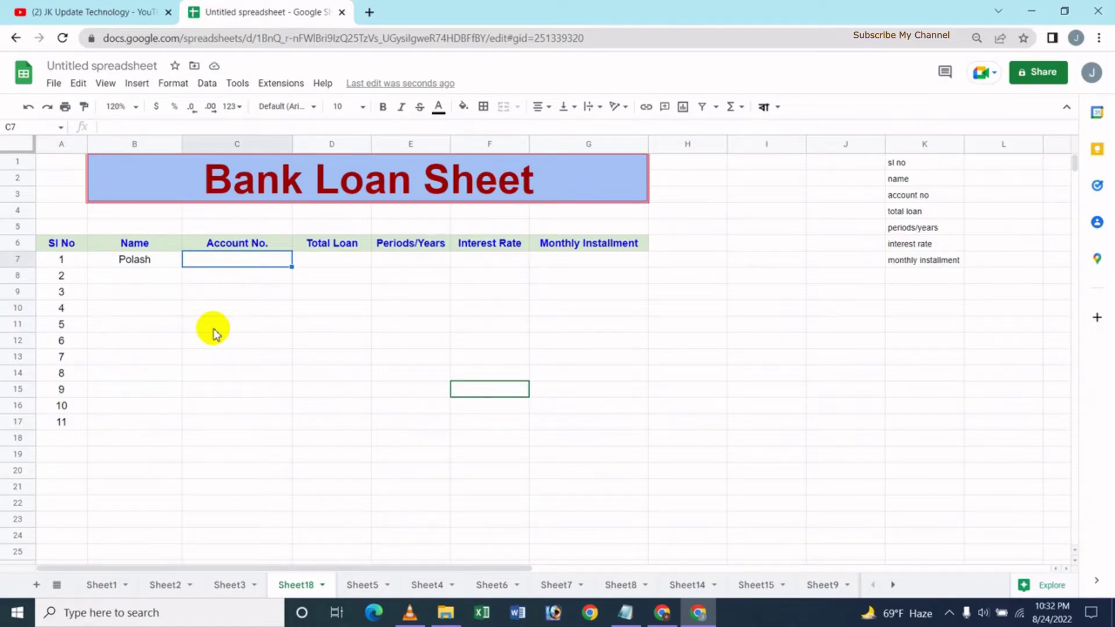
{"action": "type", "text": "1256"}
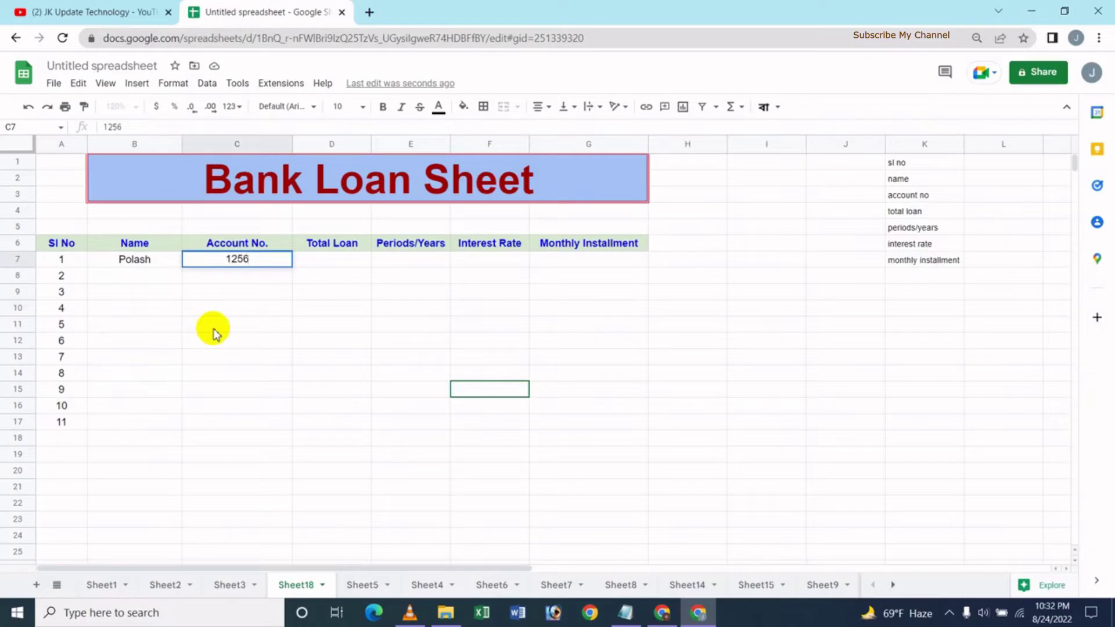
{"action": "type", "text": "458212"}
{"action": "key", "text": "Tab"}
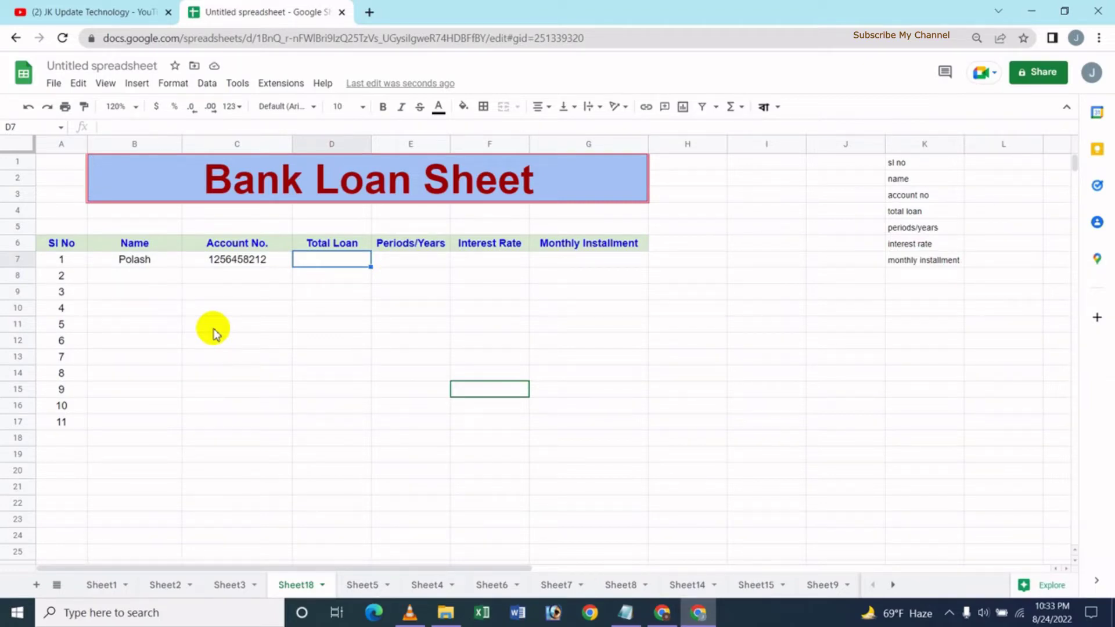
{"action": "type", "text": "500000"}
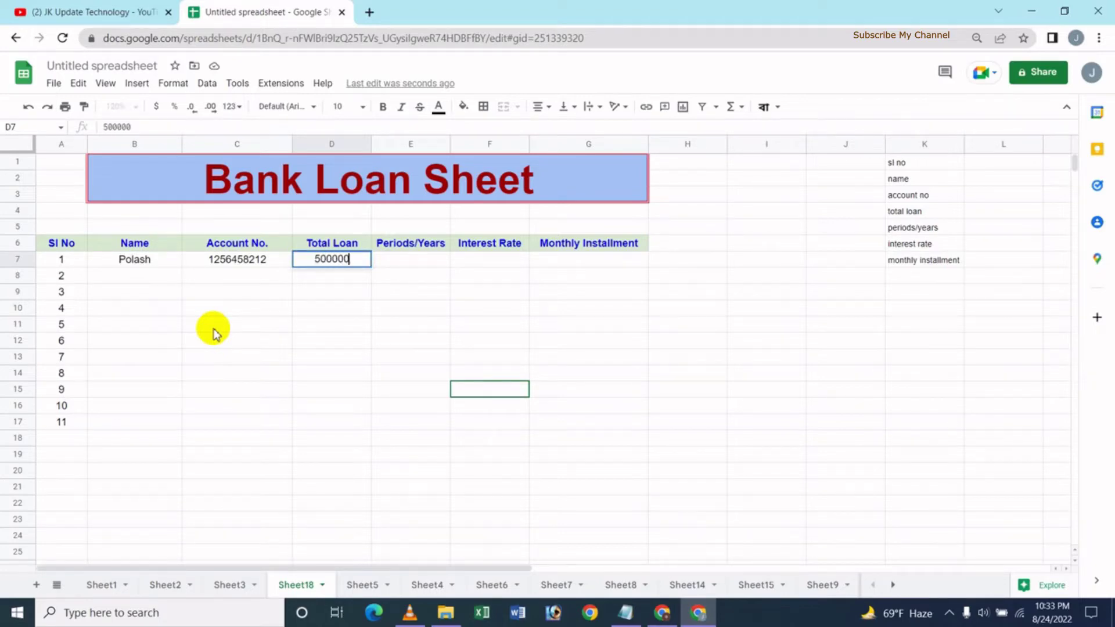
{"action": "key", "text": "Tab"}
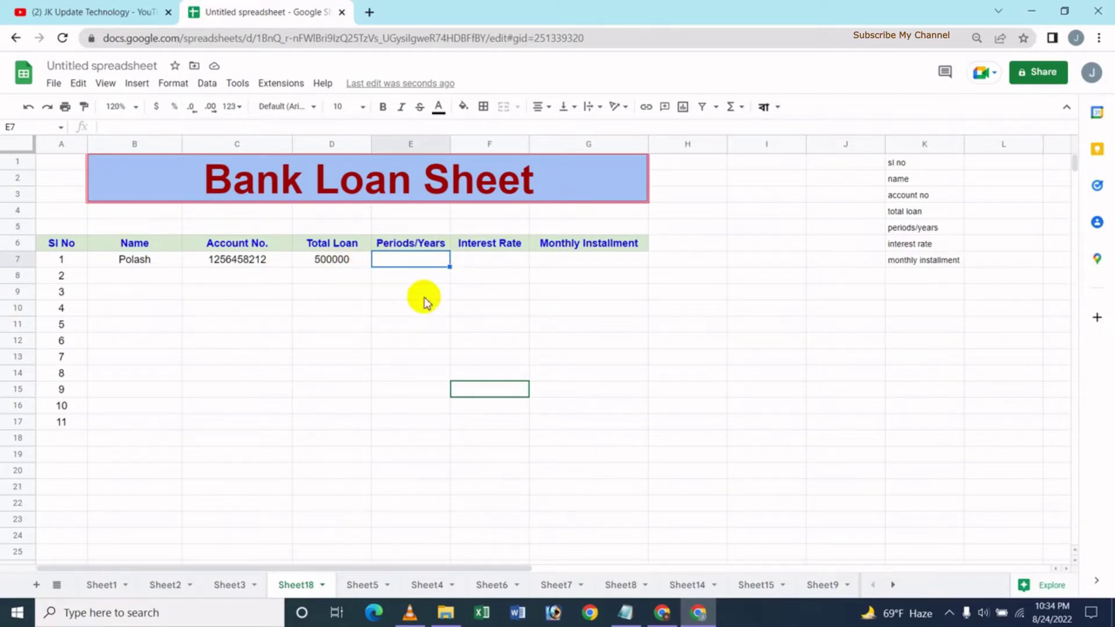
Enter a period of 5 years in E7 and an interest rate of 10% in F7.
{"action": "type", "text": "5"}
{"action": "key", "text": "Tab"}
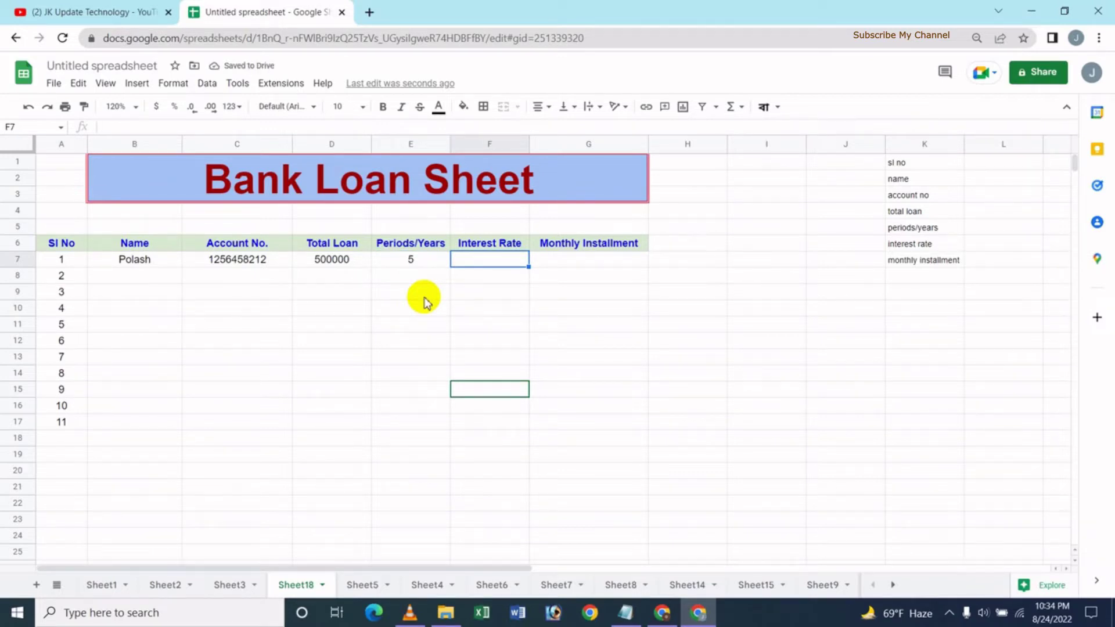
{"action": "type", "text": "10"}
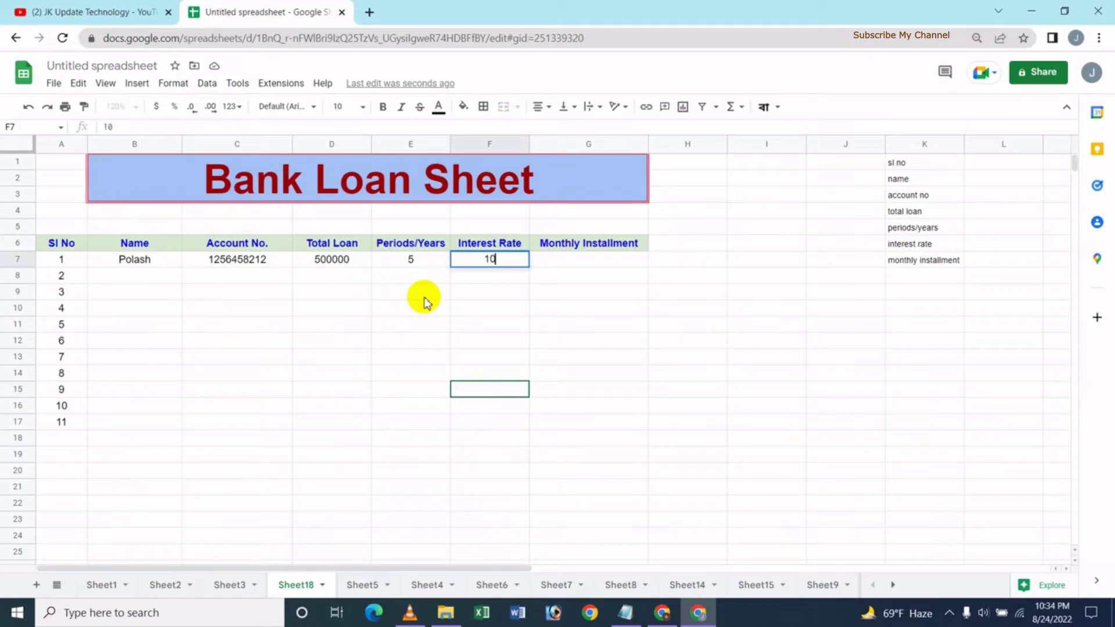
{"action": "type", "text": "%"}
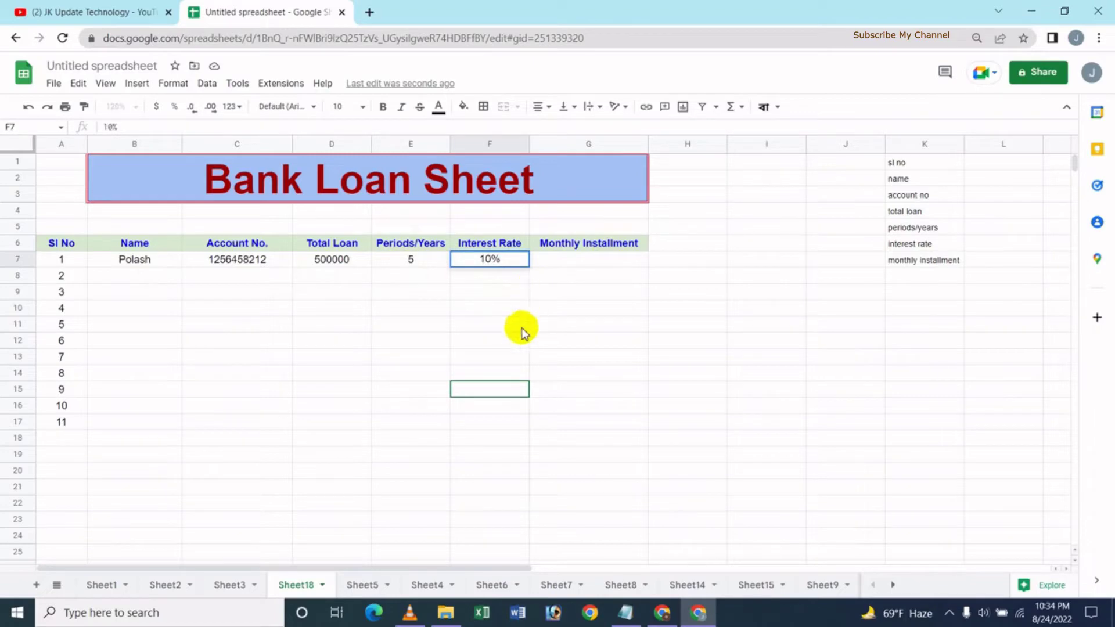
{"action": "left_click", "coordinate": [566, 291]}
Calculate the first borrower's monthly installment in G7 with the formula =PMT(F7/12,E7*12,-D7).
{"action": "left_click", "coordinate": [580, 263]}
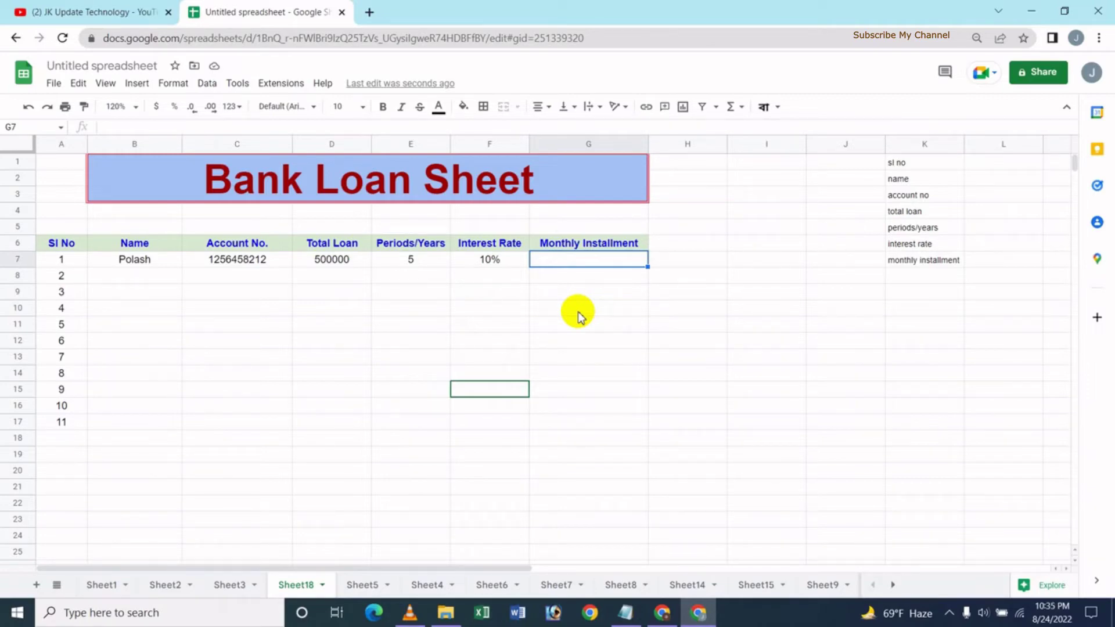
{"action": "type", "text": "="}
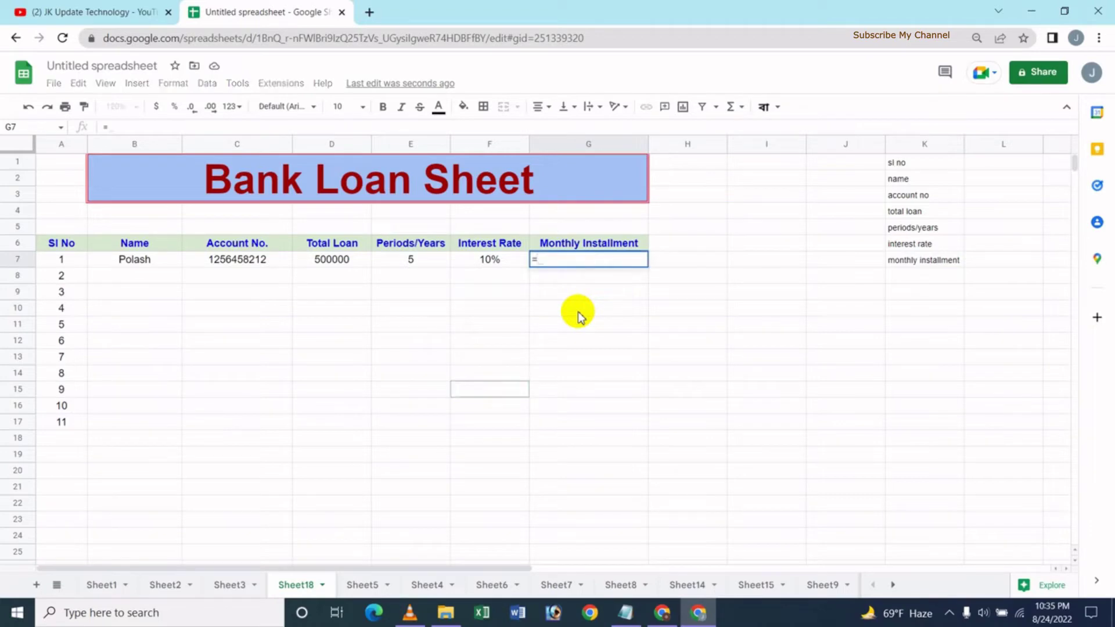
{"action": "type", "text": "pm"}
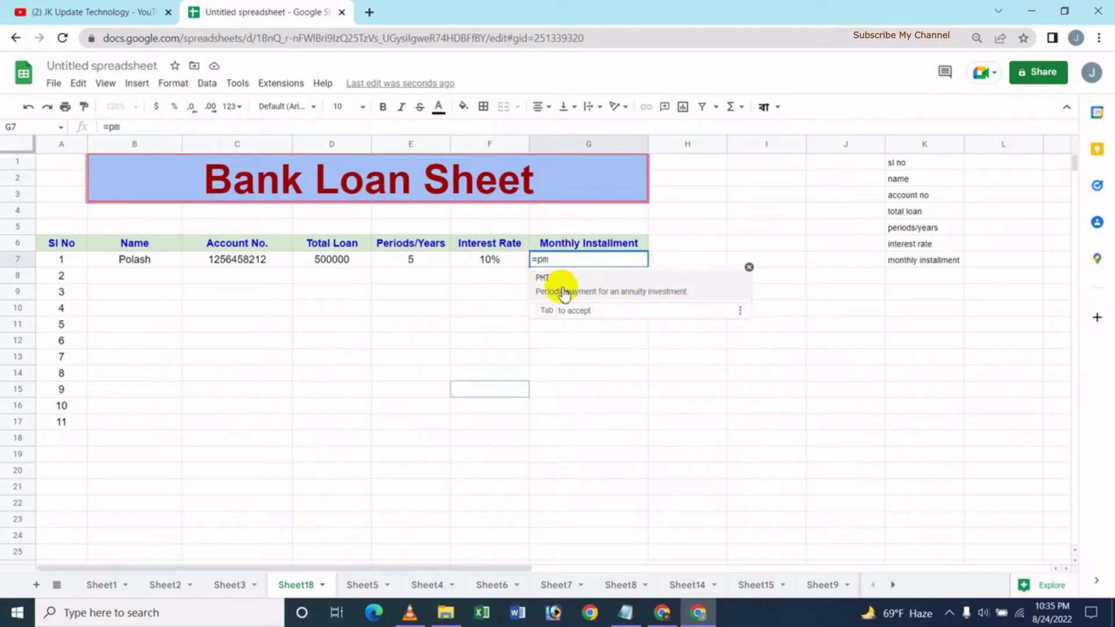
{"action": "left_click", "coordinate": [545, 282]}
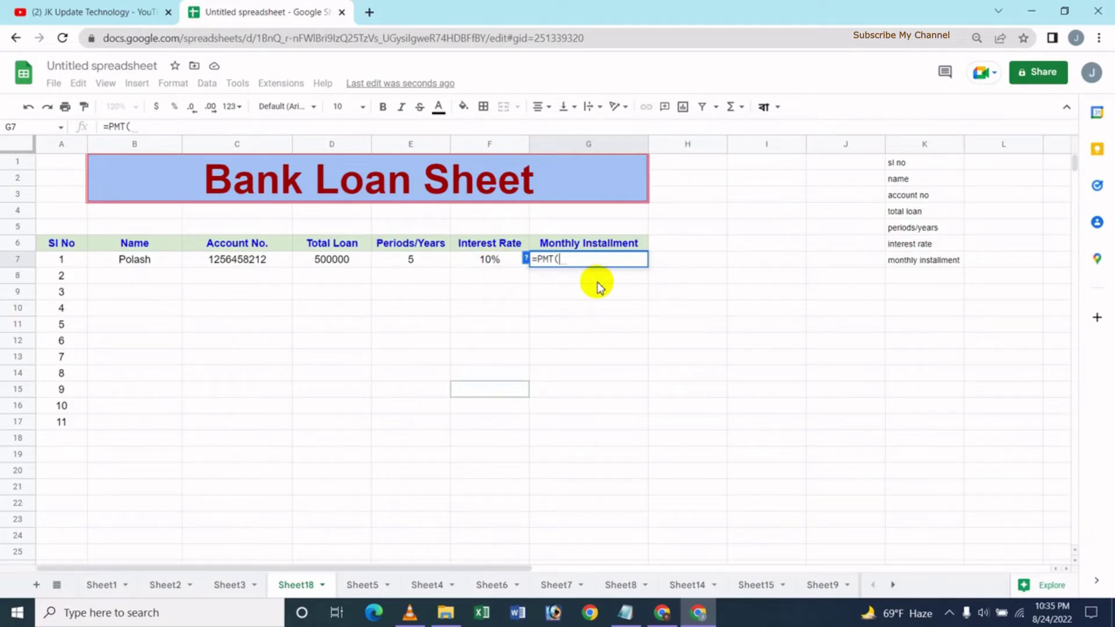
{"action": "left_click", "coordinate": [489, 262]}
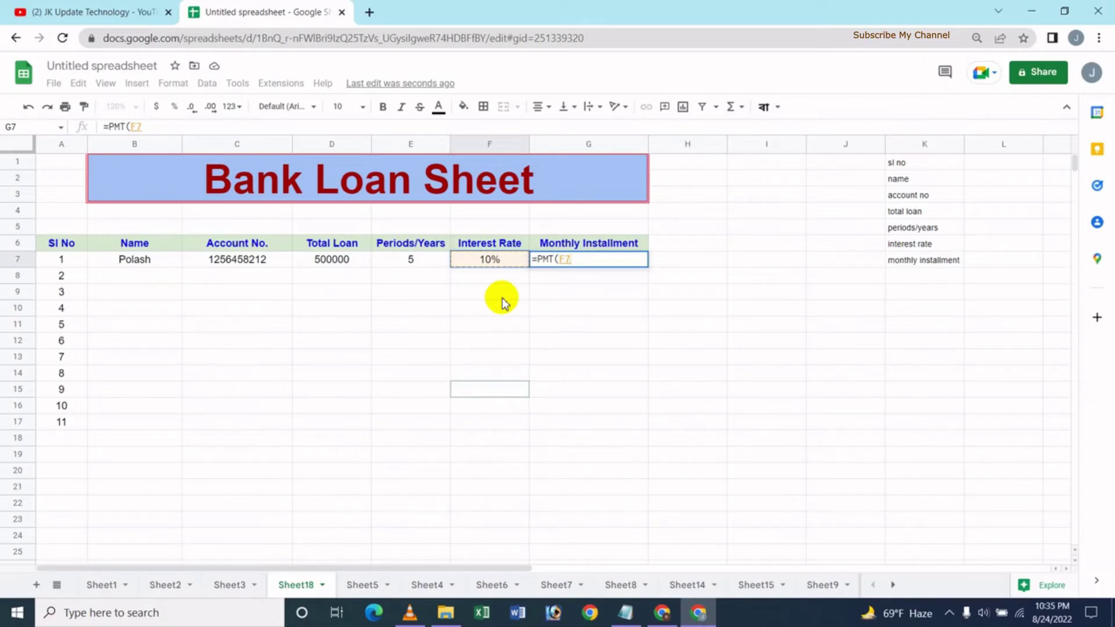
{"action": "type", "text": "/12"}
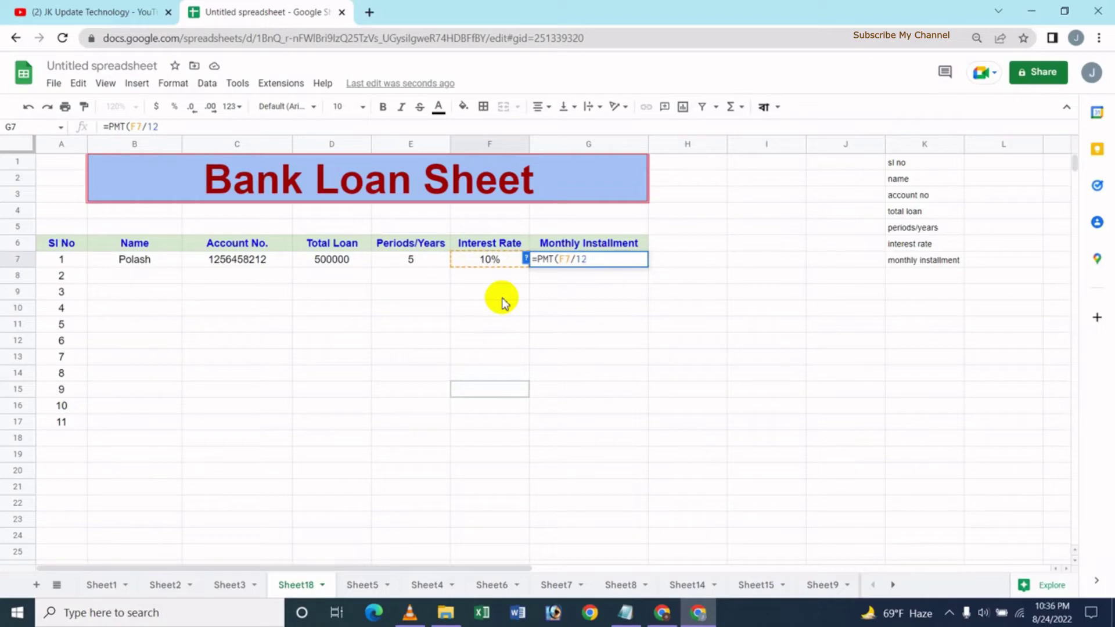
{"action": "type", "text": ","}
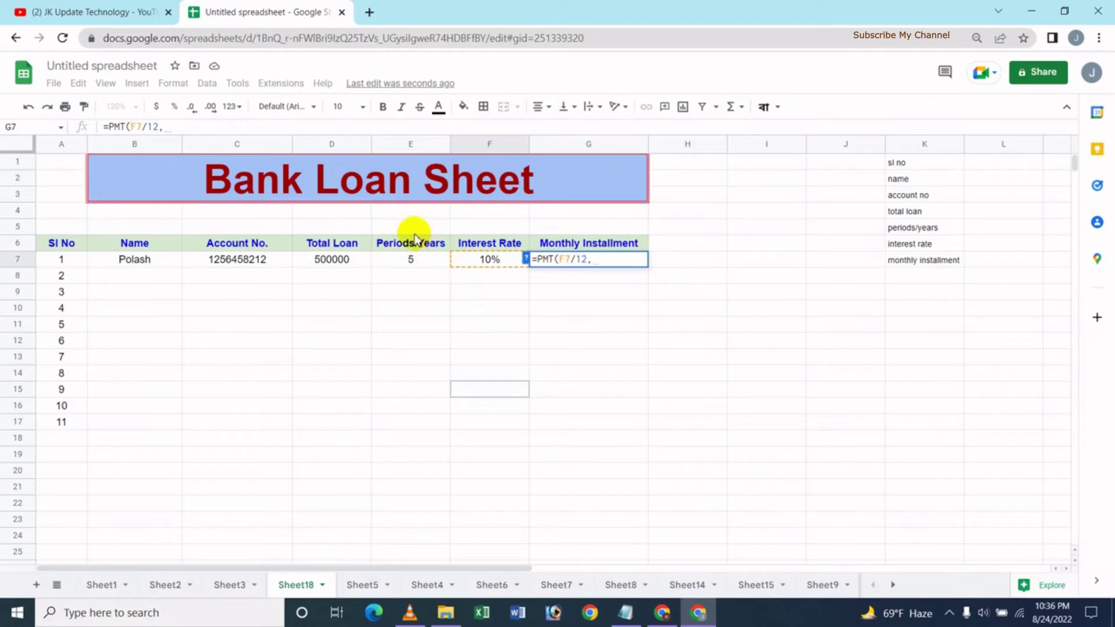
{"action": "left_click", "coordinate": [408, 264]}
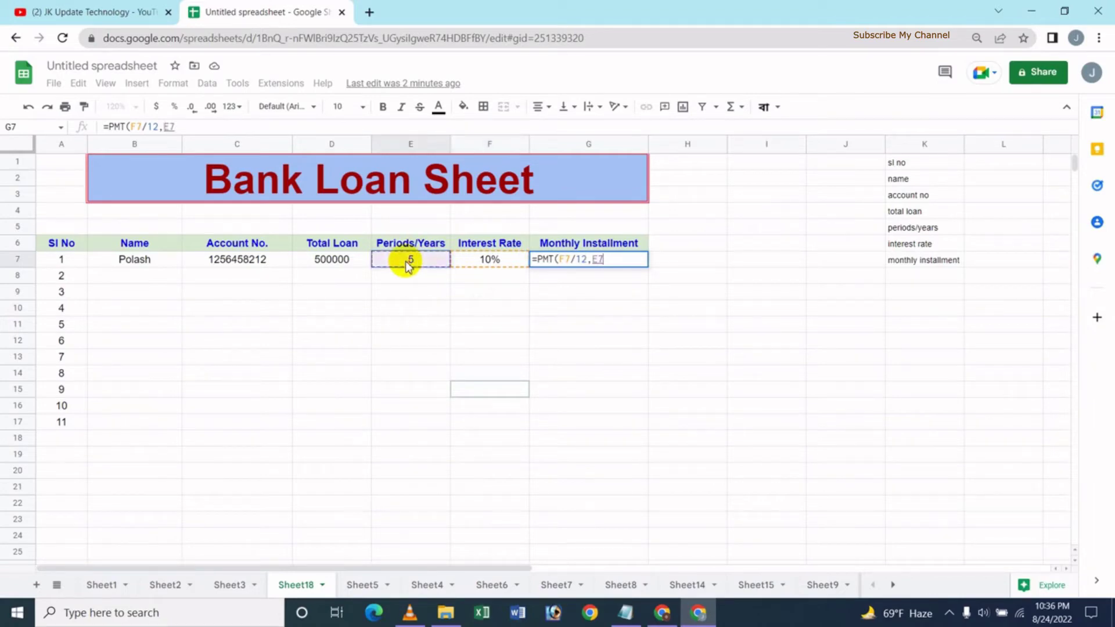
{"action": "type", "text": "*12"}
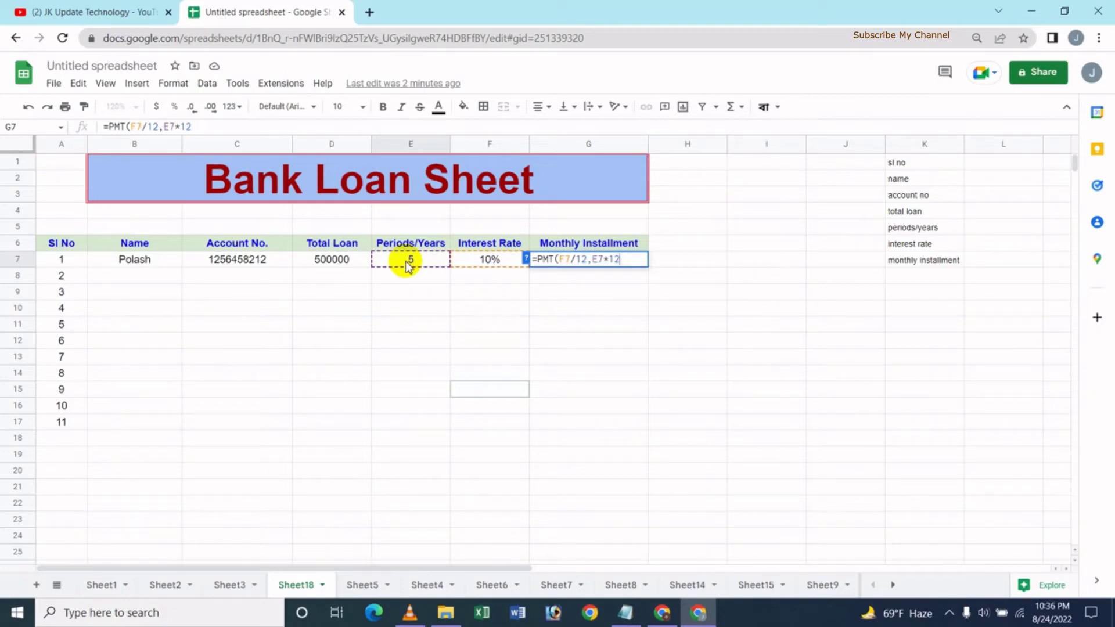
{"action": "type", "text": ","}
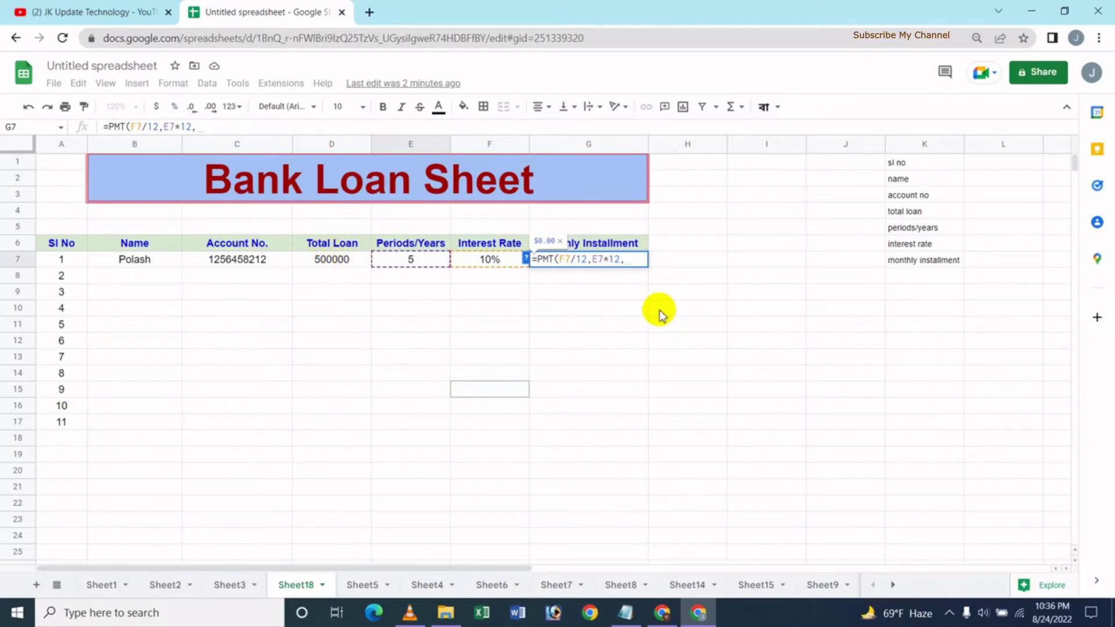
{"action": "type", "text": "-"}
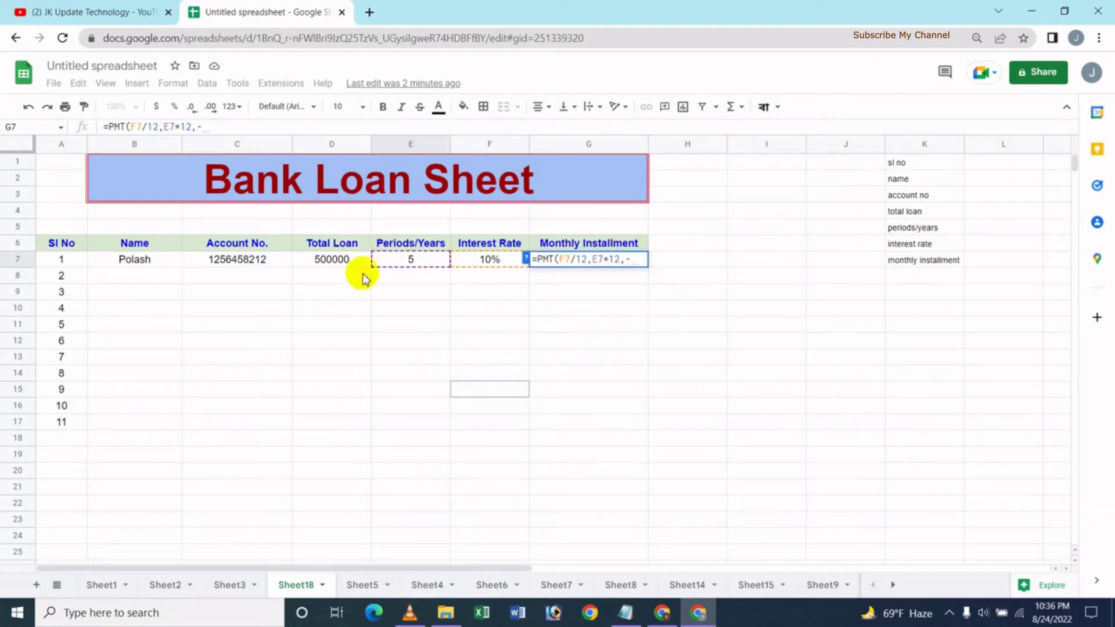
{"action": "left_click", "coordinate": [330, 262]}
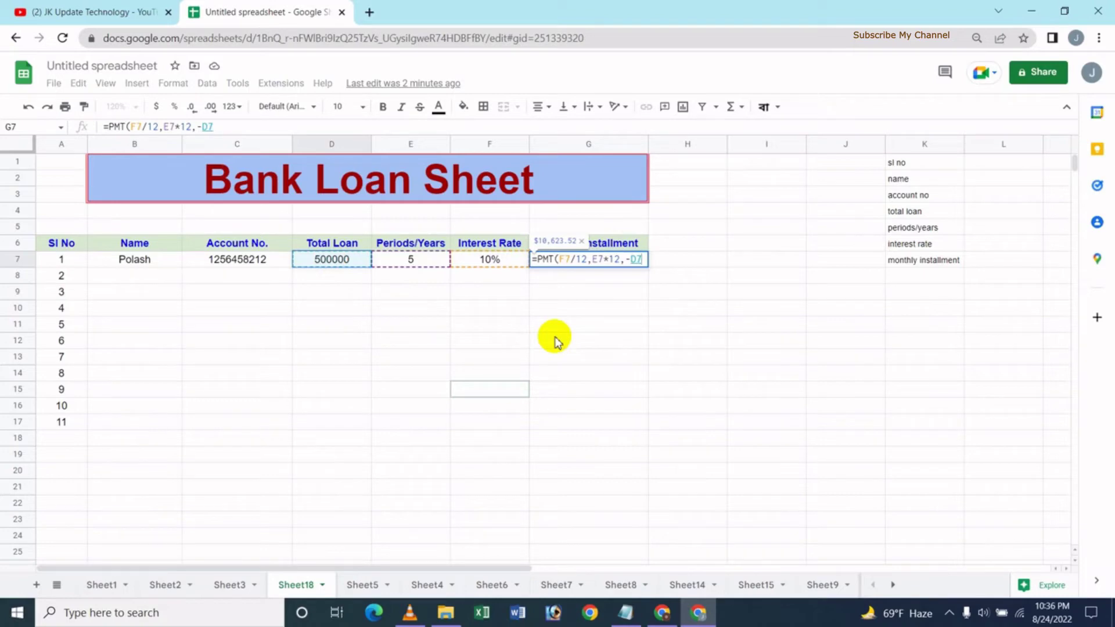
{"action": "type", "text": ")"}
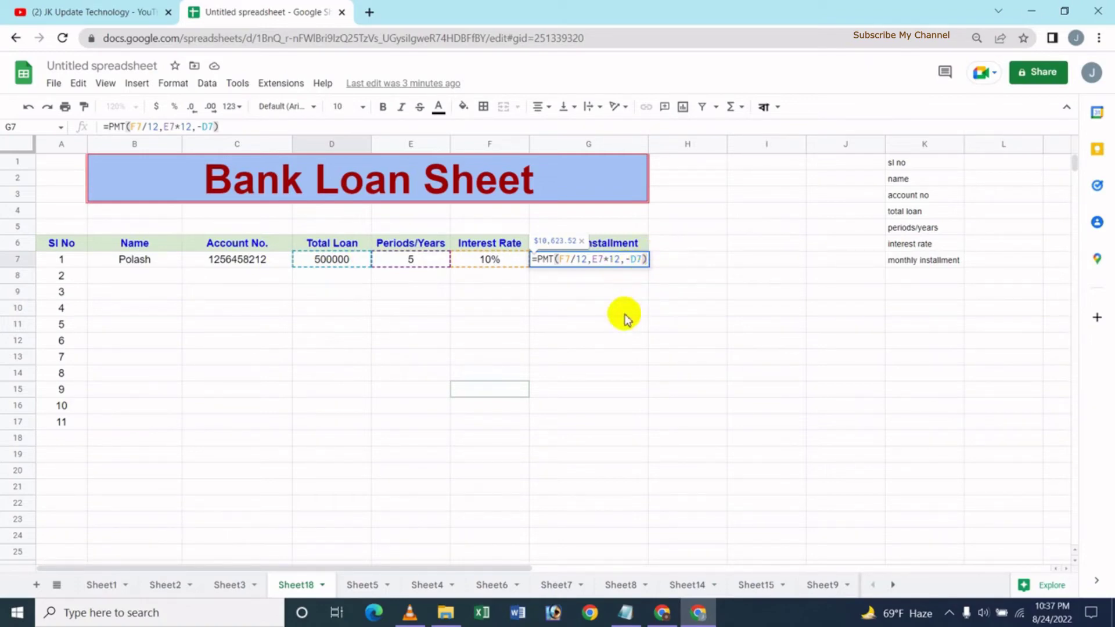
{"action": "key", "text": "Return"}
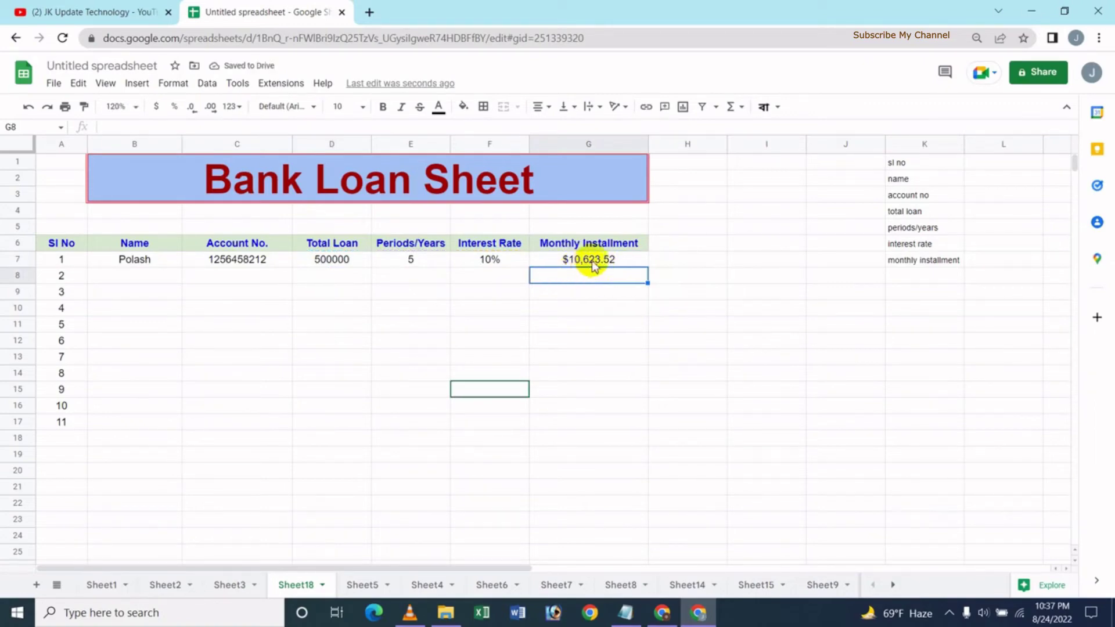
Format the monthly installment in G7 with the custom Bangladeshi Taka currency style BDT ৳1,000.00.
{"action": "left_click", "coordinate": [593, 263]}
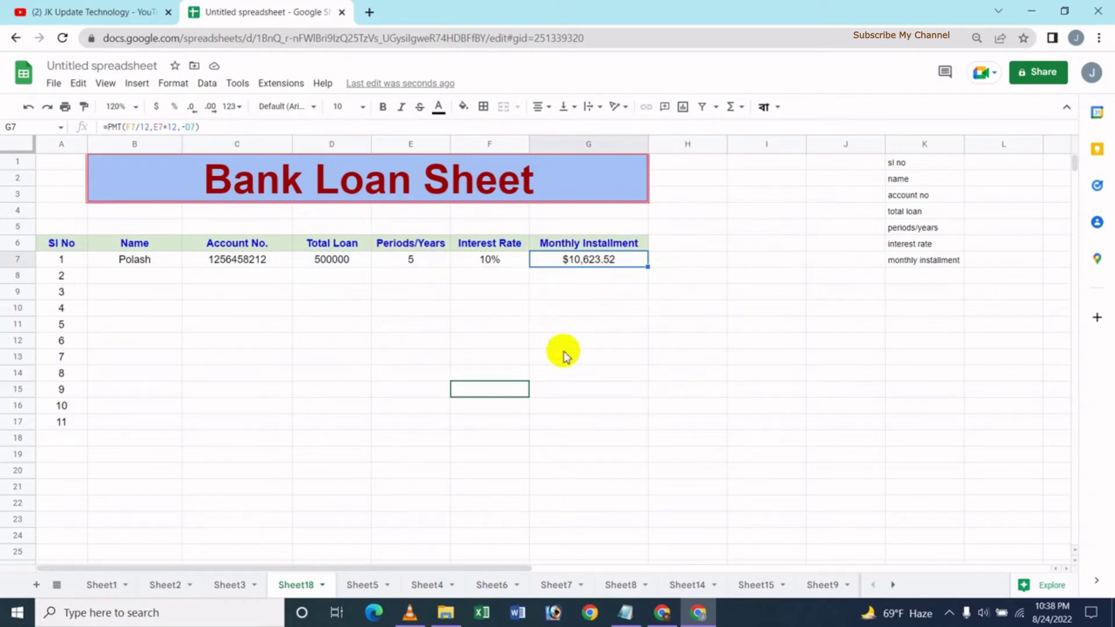
{"action": "left_click", "coordinate": [588, 280]}
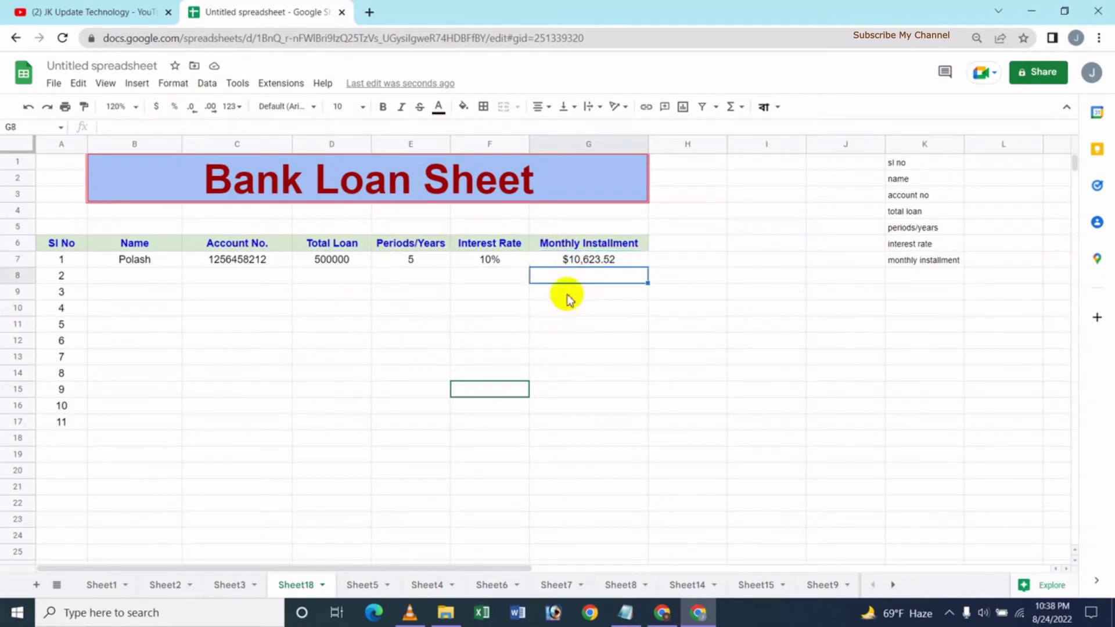
{"action": "left_click", "coordinate": [584, 261]}
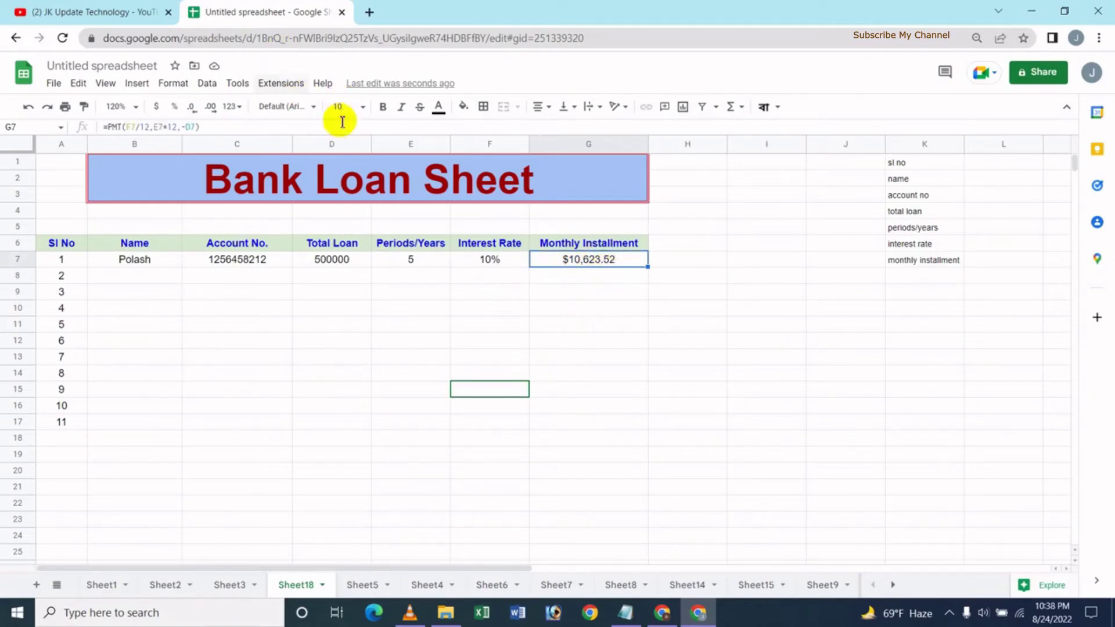
{"action": "left_click", "coordinate": [183, 87]}
{"action": "mouse_move", "coordinate": [232, 140]}
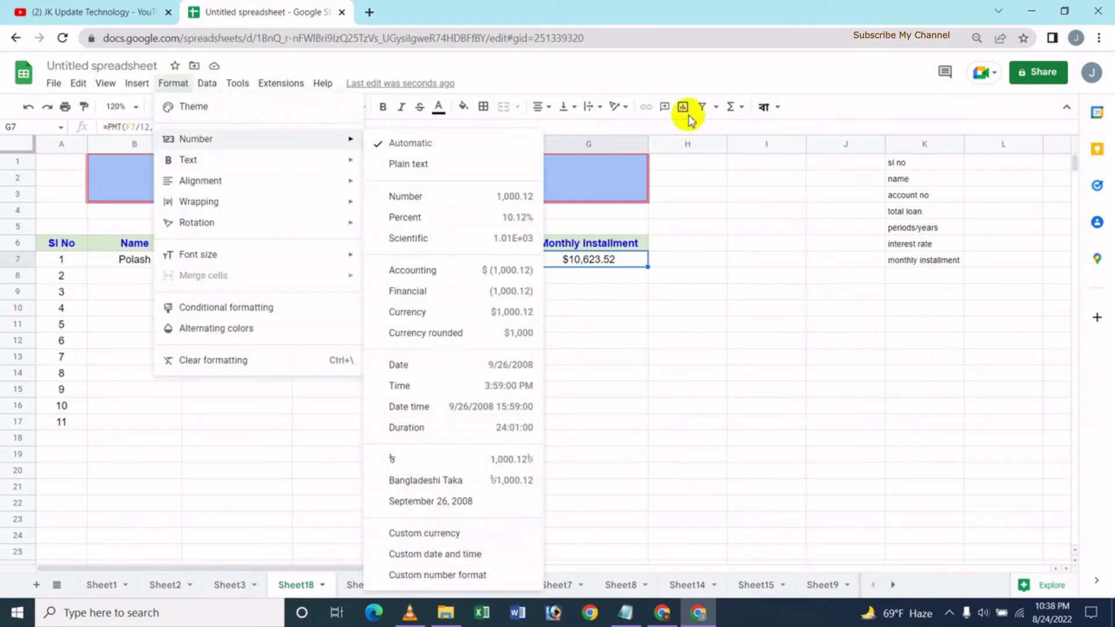
{"action": "left_click", "coordinate": [643, 83]}
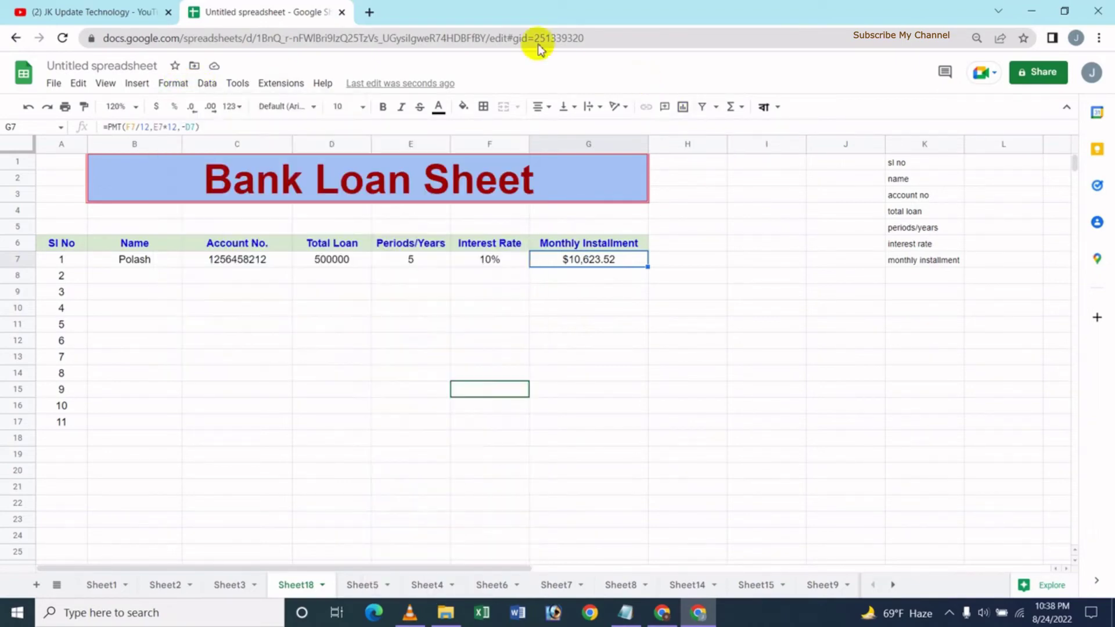
{"action": "left_click", "coordinate": [239, 109]}
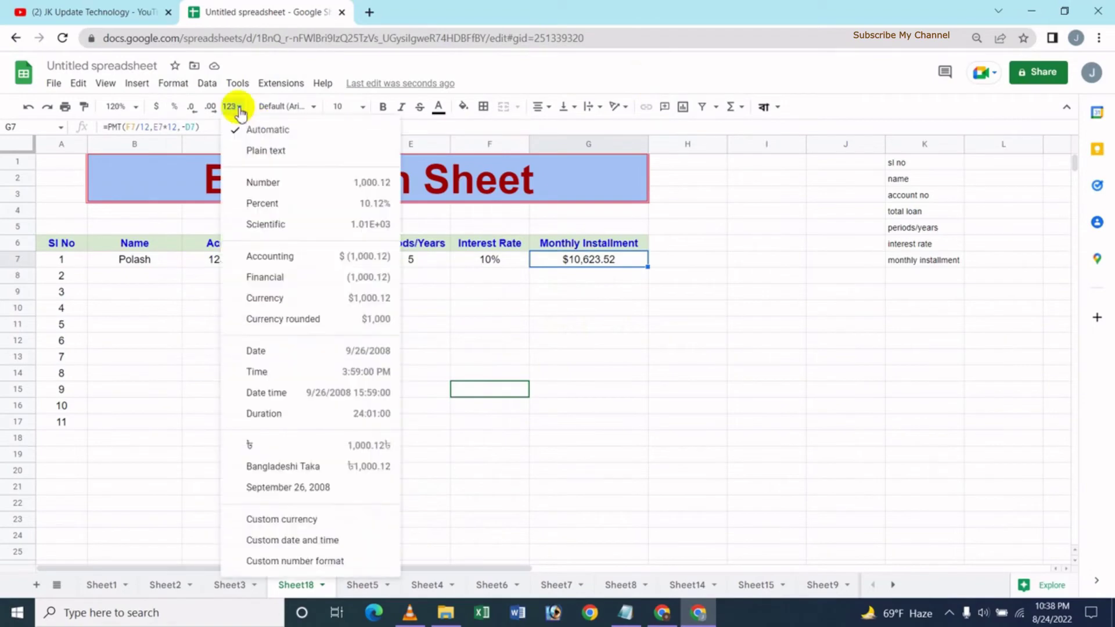
{"action": "left_click", "coordinate": [291, 521]}
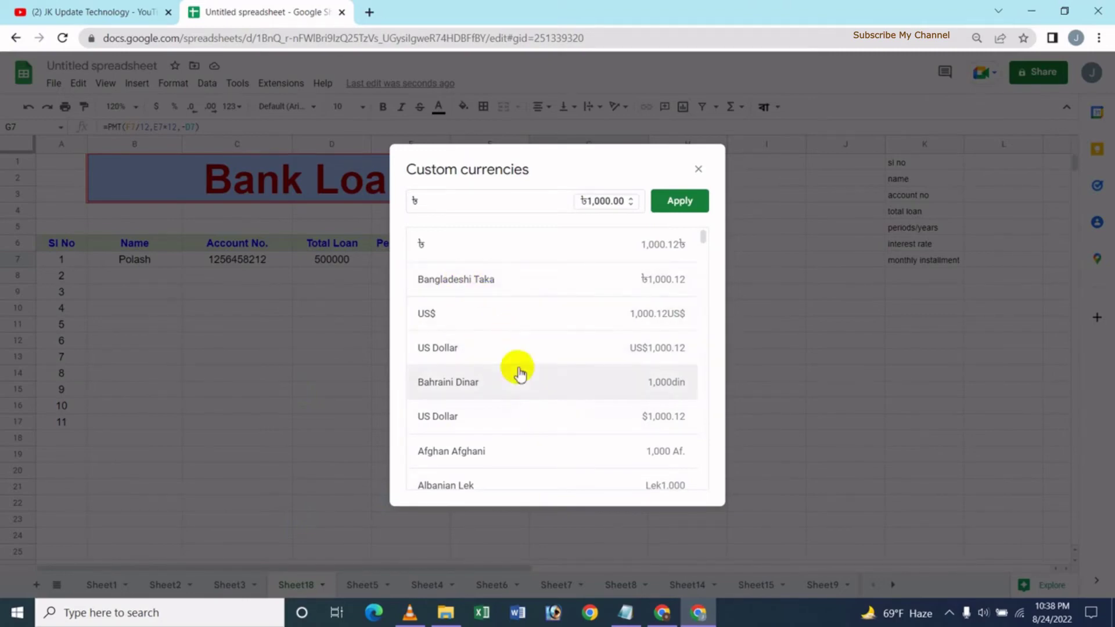
{"action": "scroll", "coordinate": [518, 375], "scroll_direction": "down", "scroll_amount": 3}
{"action": "scroll", "coordinate": [518, 374], "scroll_direction": "up", "scroll_amount": 3}
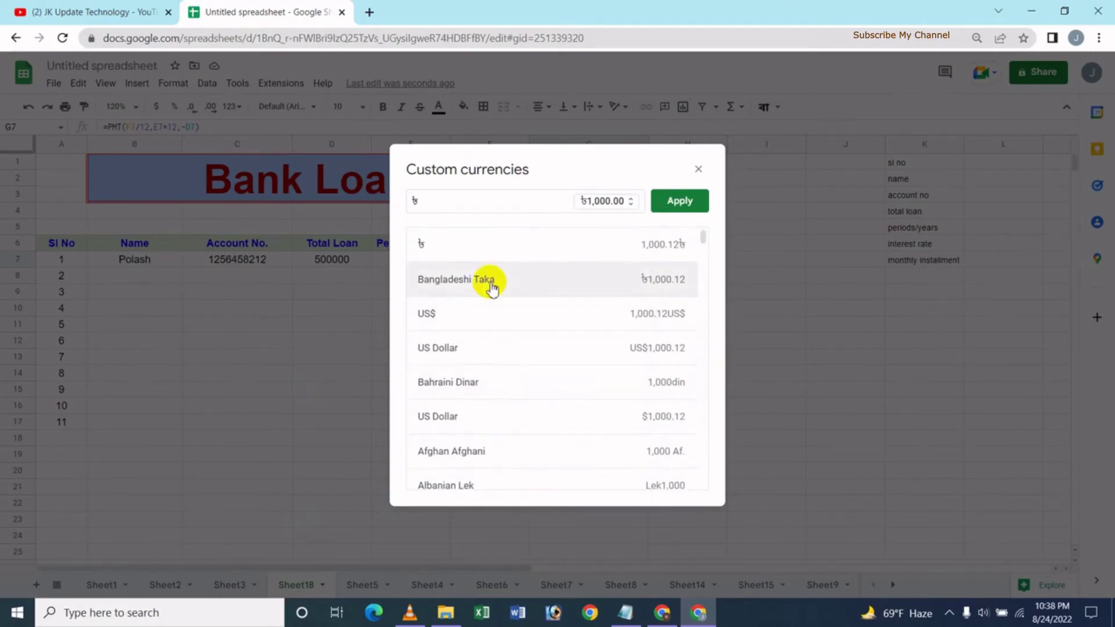
{"action": "left_click", "coordinate": [500, 282]}
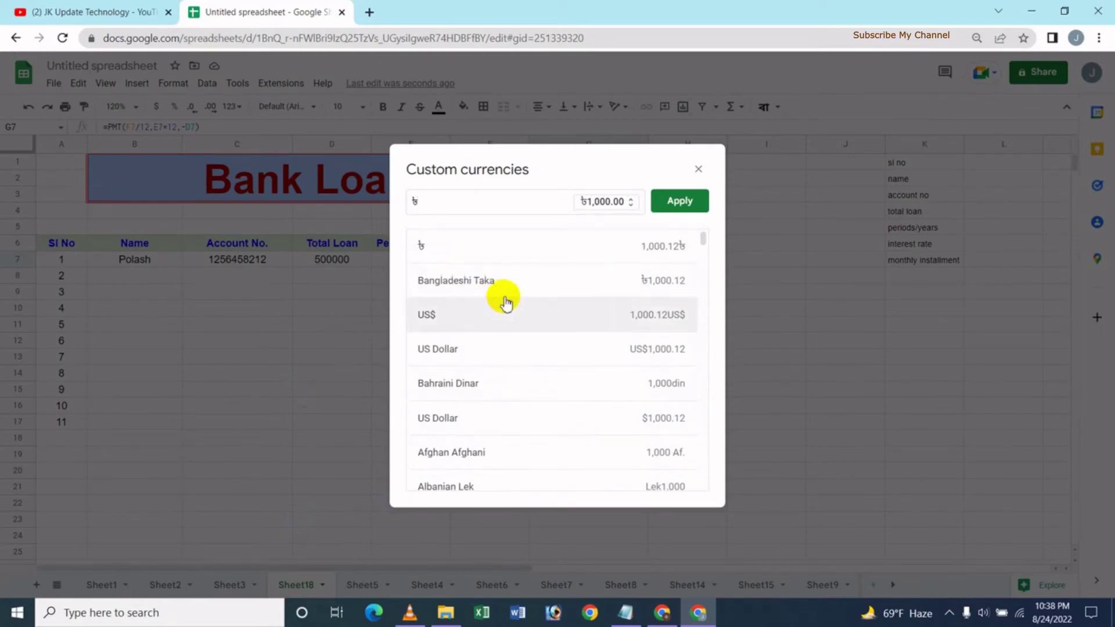
{"action": "left_click", "coordinate": [631, 205]}
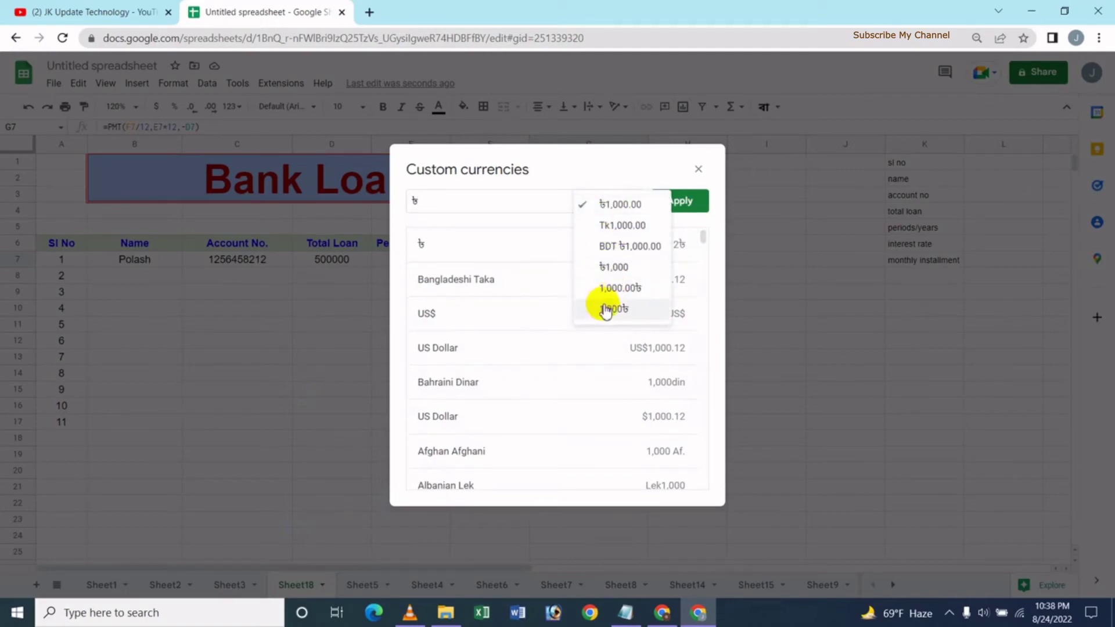
{"action": "left_click", "coordinate": [632, 247]}
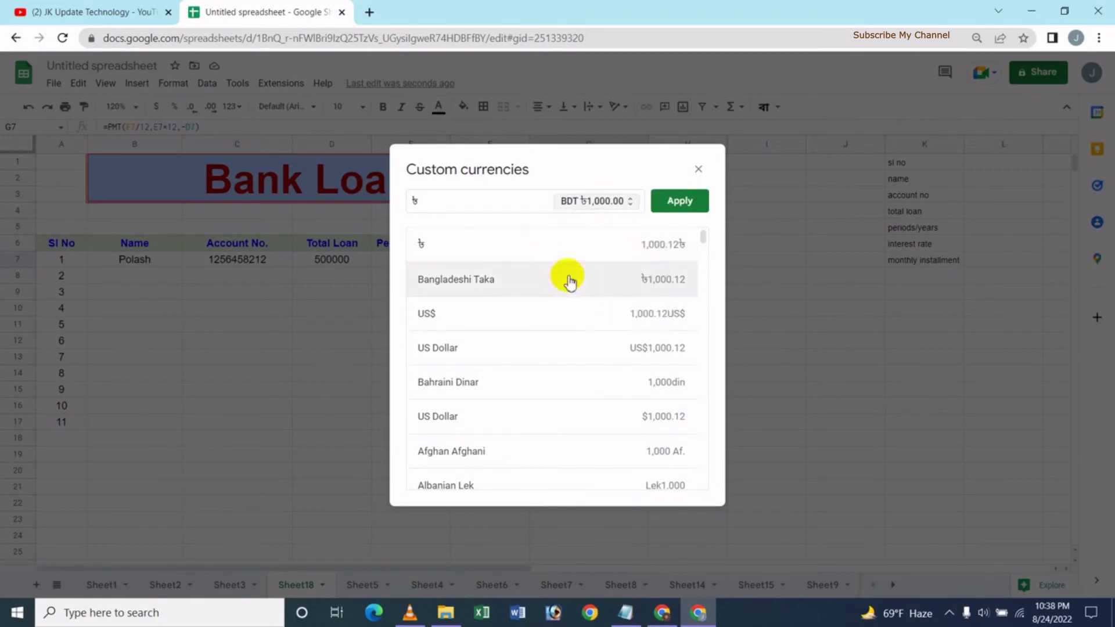
{"action": "left_click", "coordinate": [676, 200]}
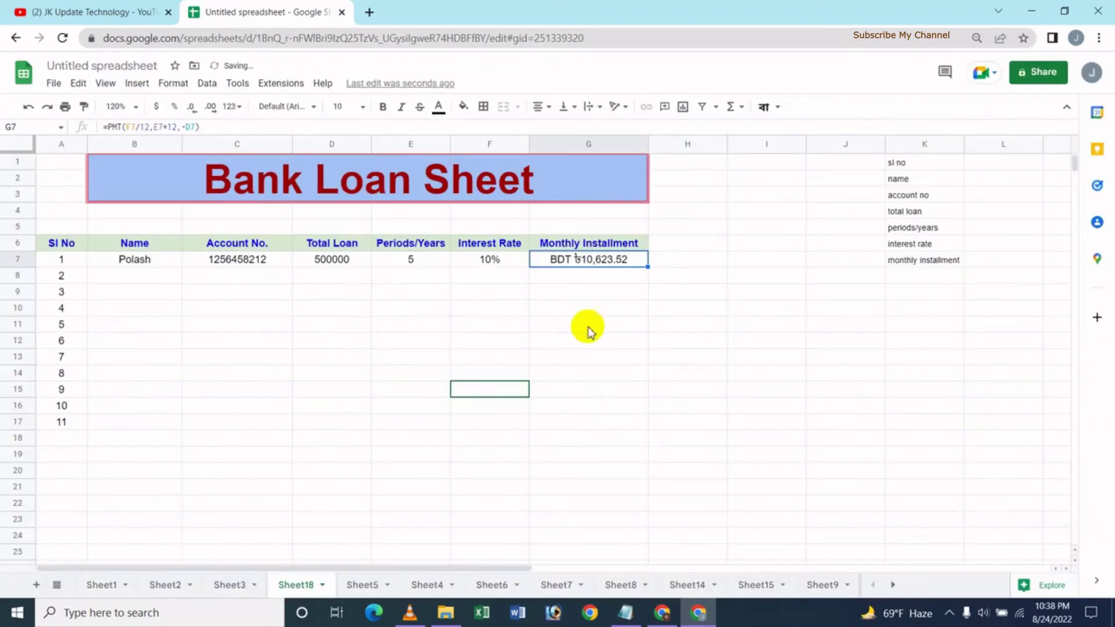
{"action": "left_click", "coordinate": [580, 308]}
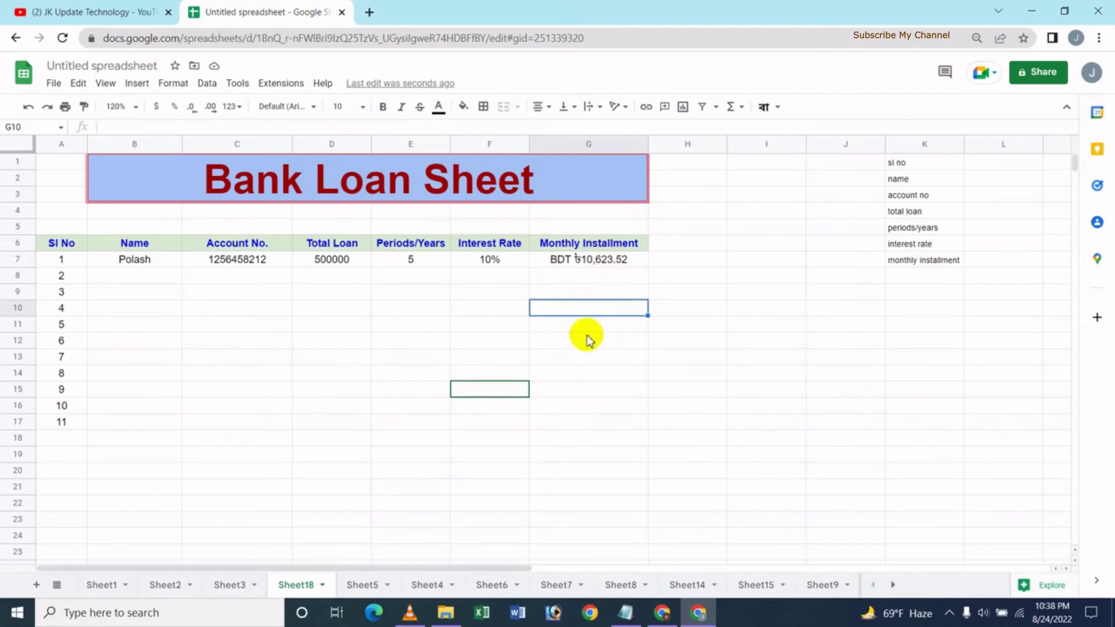
{"action": "left_click", "coordinate": [578, 274]}
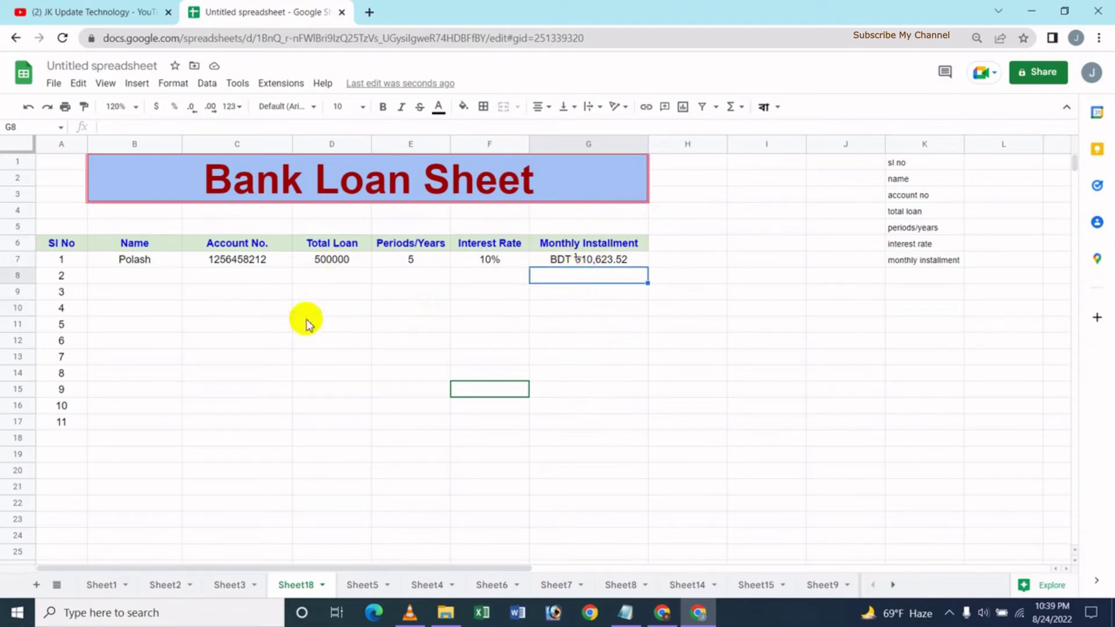
Enter the second borrower's name, account number, a total loan of 600000 and a period of 10 years in cells B8 to E8.
{"action": "left_click", "coordinate": [148, 277]}
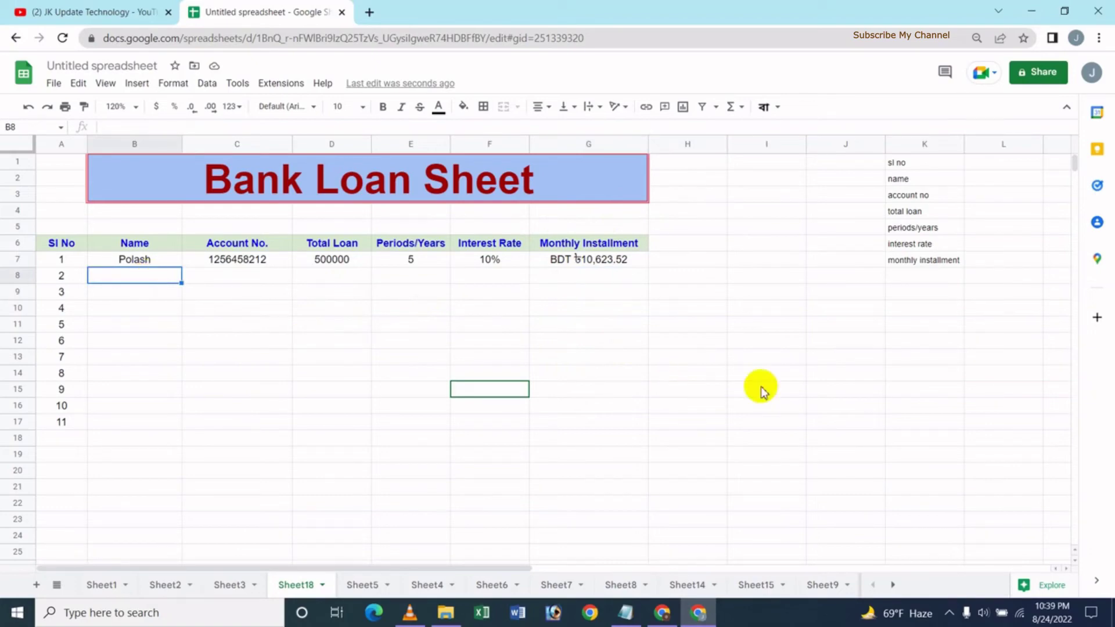
{"action": "type", "text": "Ja"}
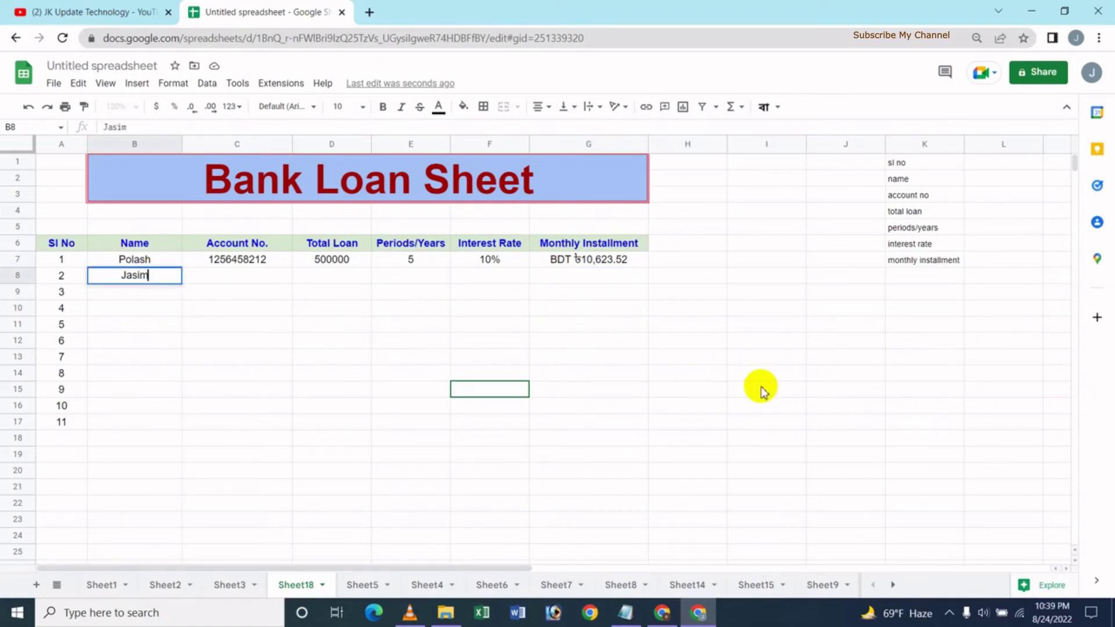
{"action": "type", "text": "sim"}
{"action": "key", "text": "Tab"}
{"action": "type", "text": "15425"}
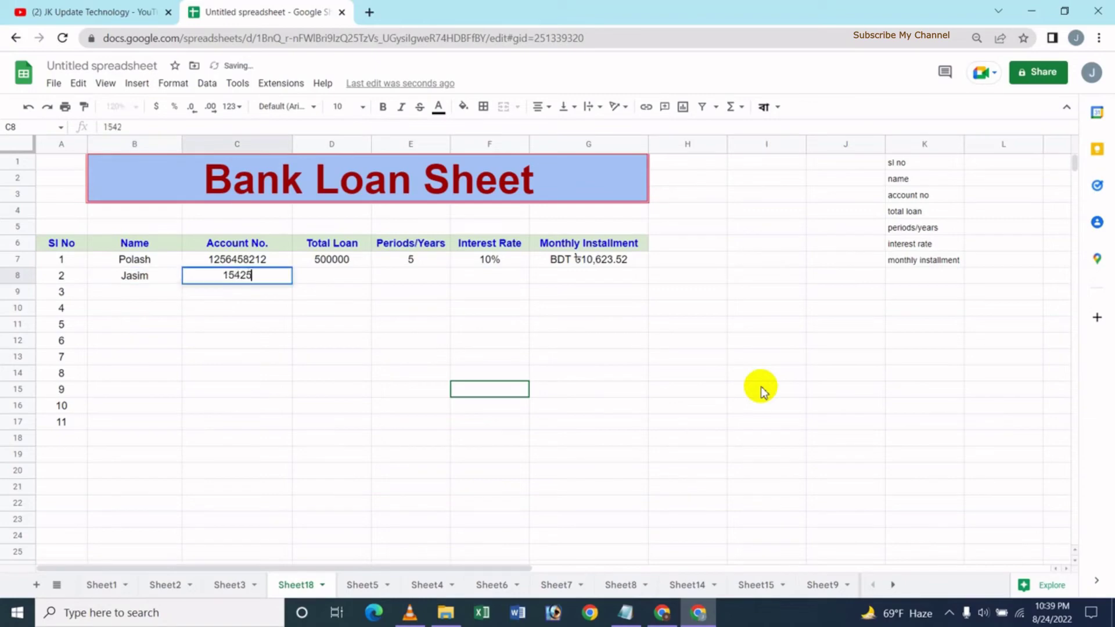
{"action": "type", "text": "82620"}
{"action": "key", "text": "Tab"}
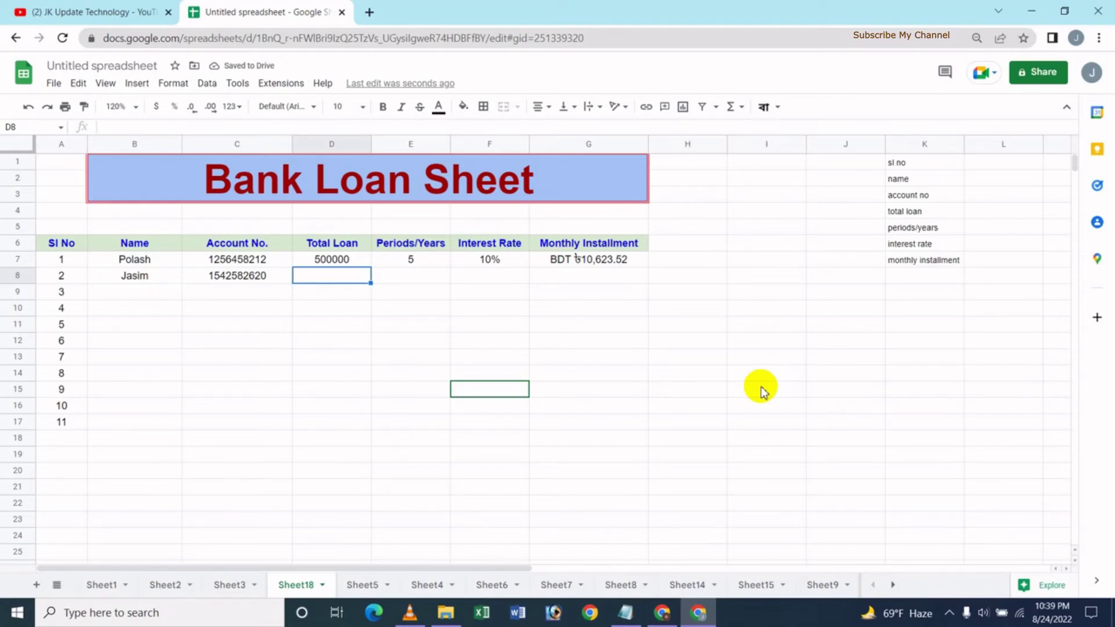
{"action": "type", "text": "600000"}
{"action": "key", "text": "Tab"}
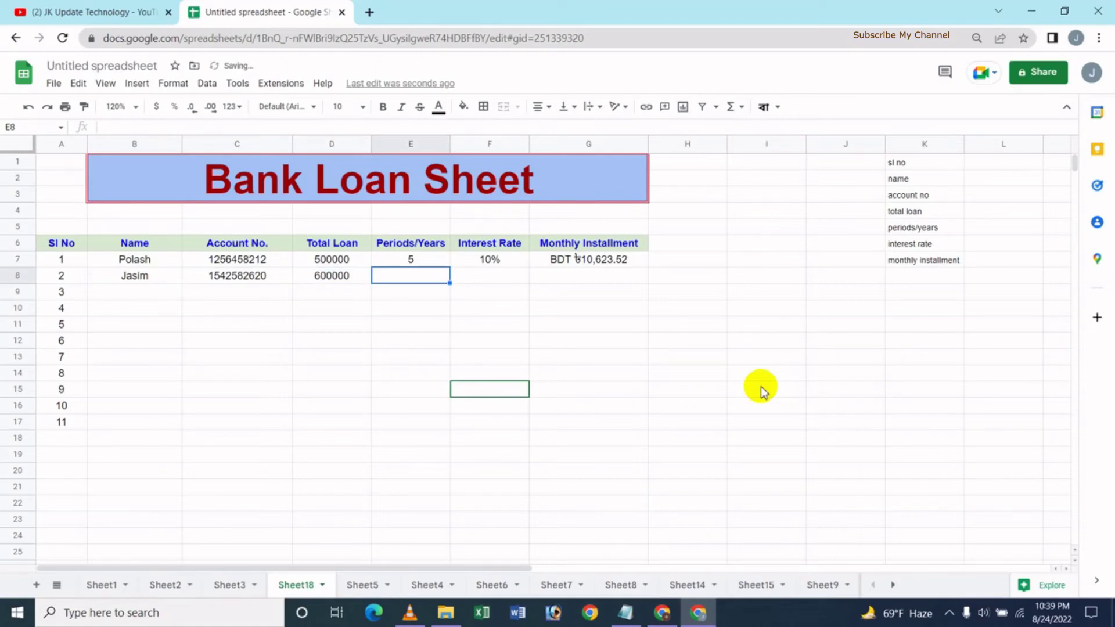
{"action": "type", "text": "10"}
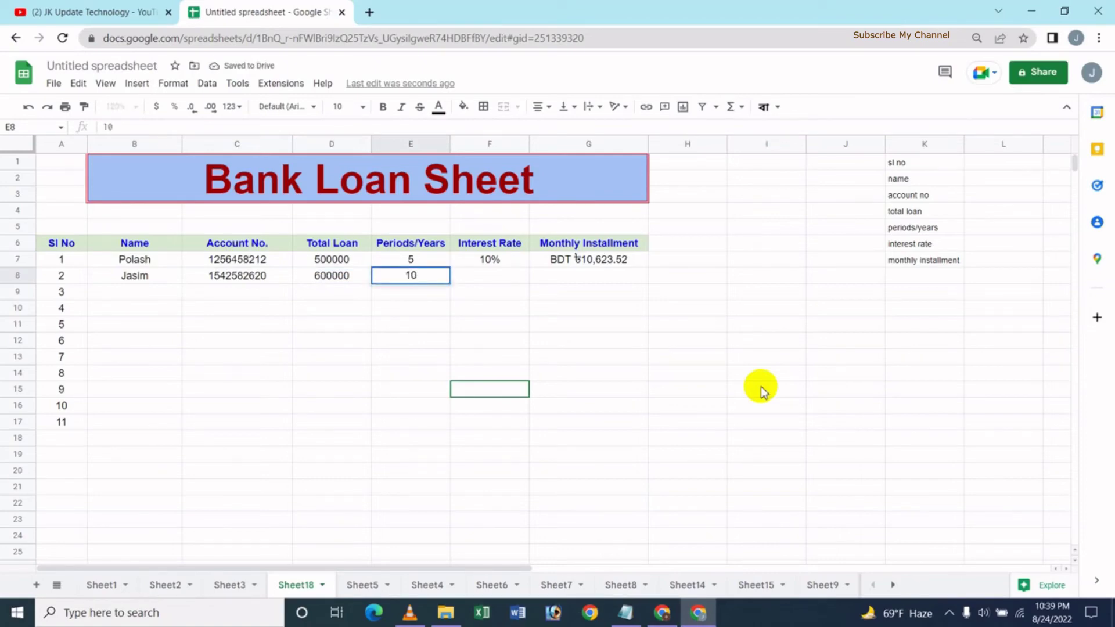
{"action": "key", "text": "Tab"}
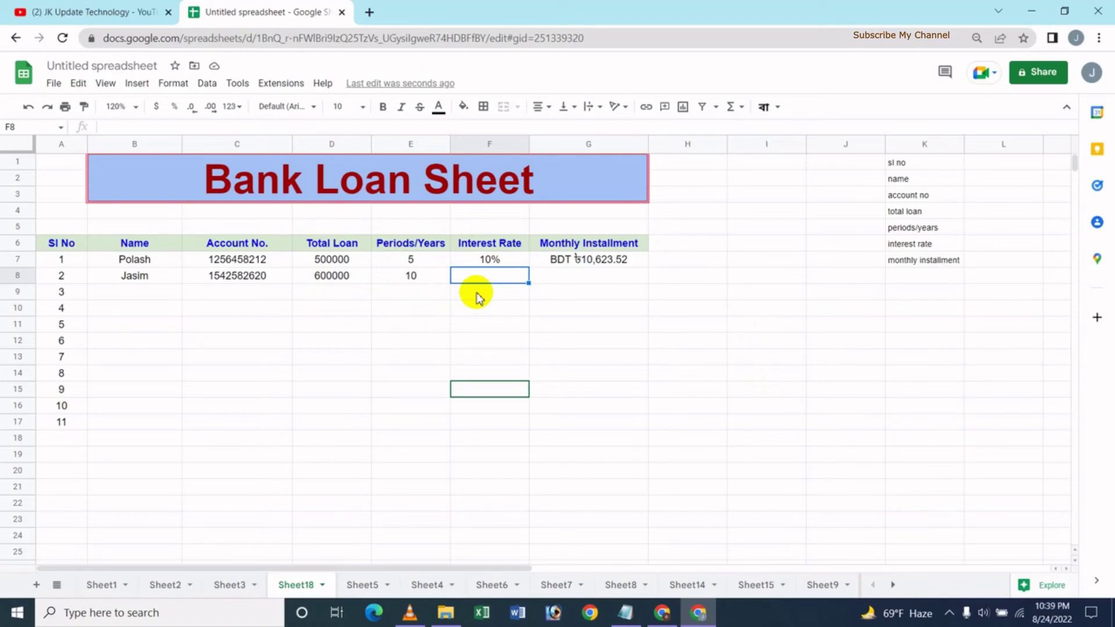
Enter an interest rate of 17% for the second borrower in F8.
{"action": "type", "text": "17"}
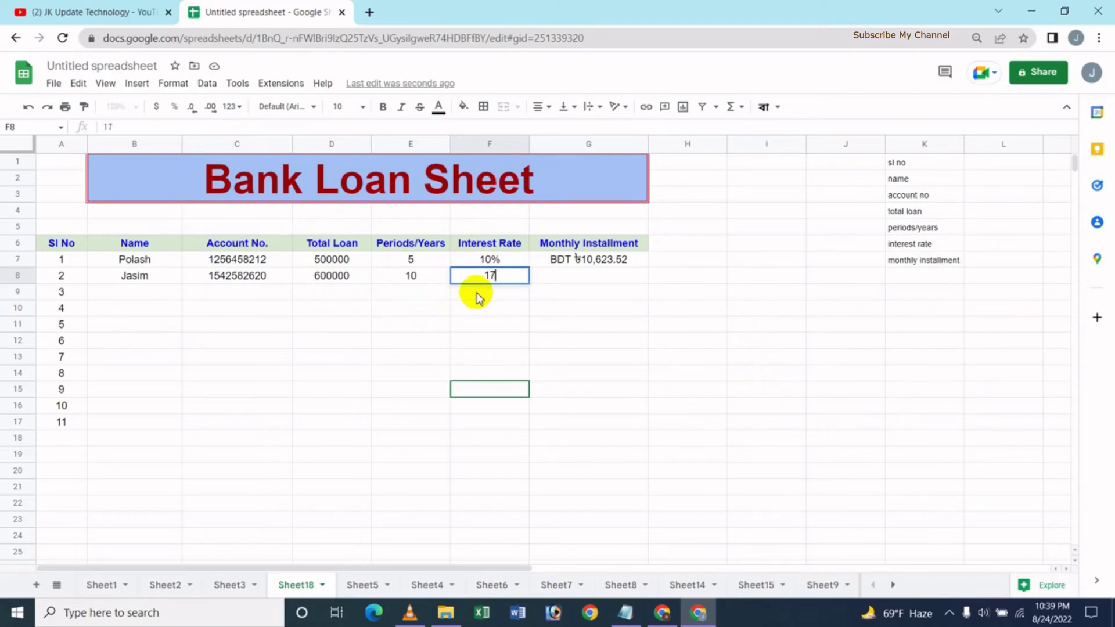
{"action": "key", "text": "Tab"}
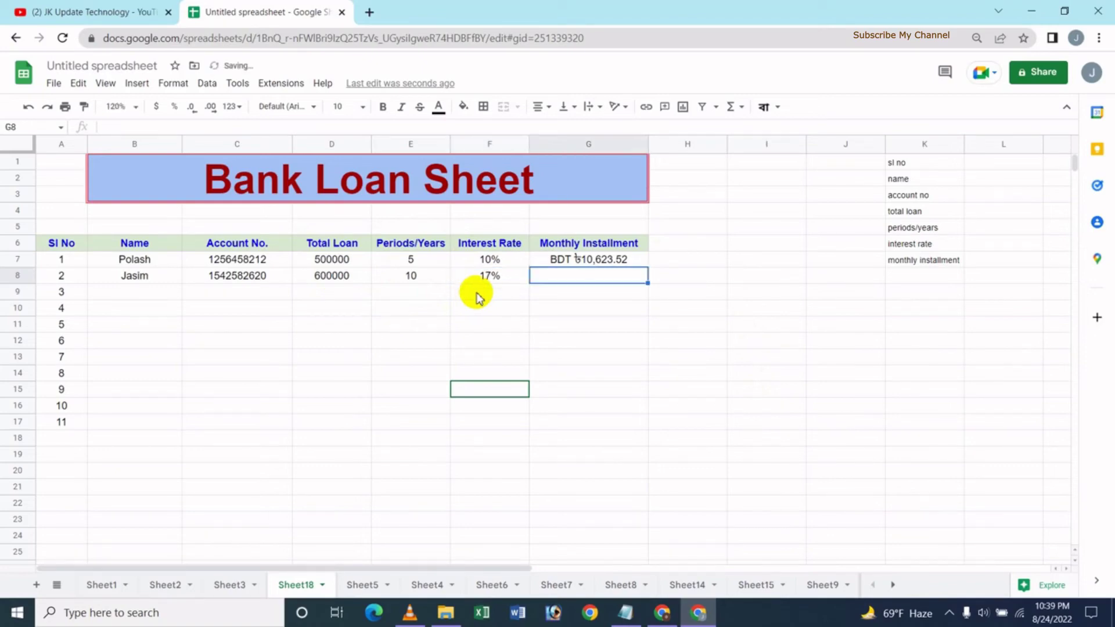
{"action": "key", "text": "Left"}
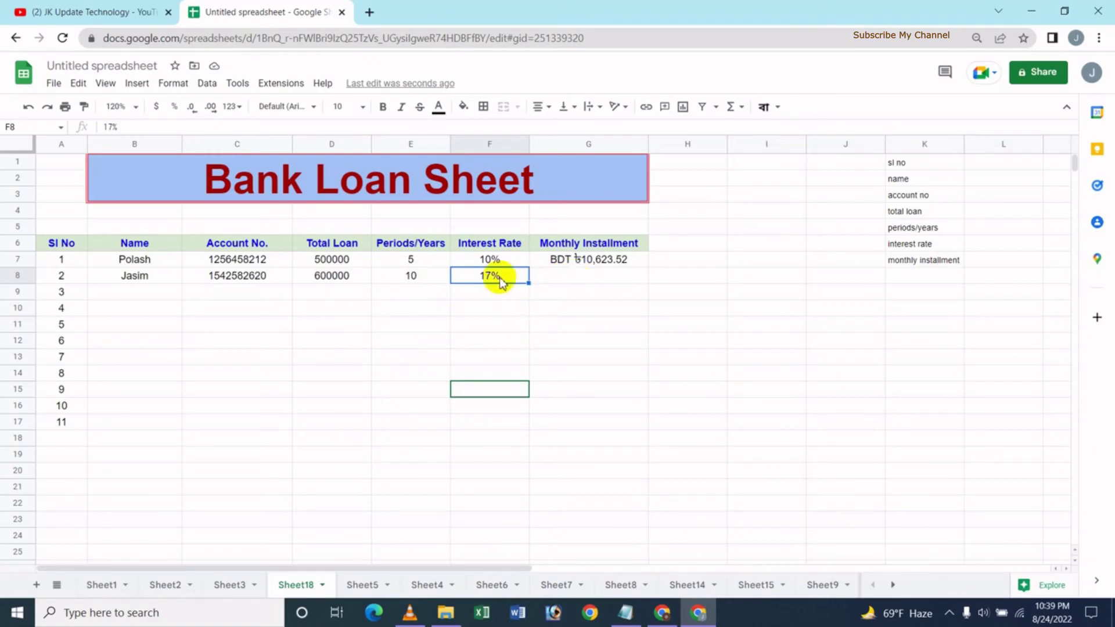
Copy the monthly installment formula from G7 down through G12.
{"action": "left_click", "coordinate": [584, 263]}
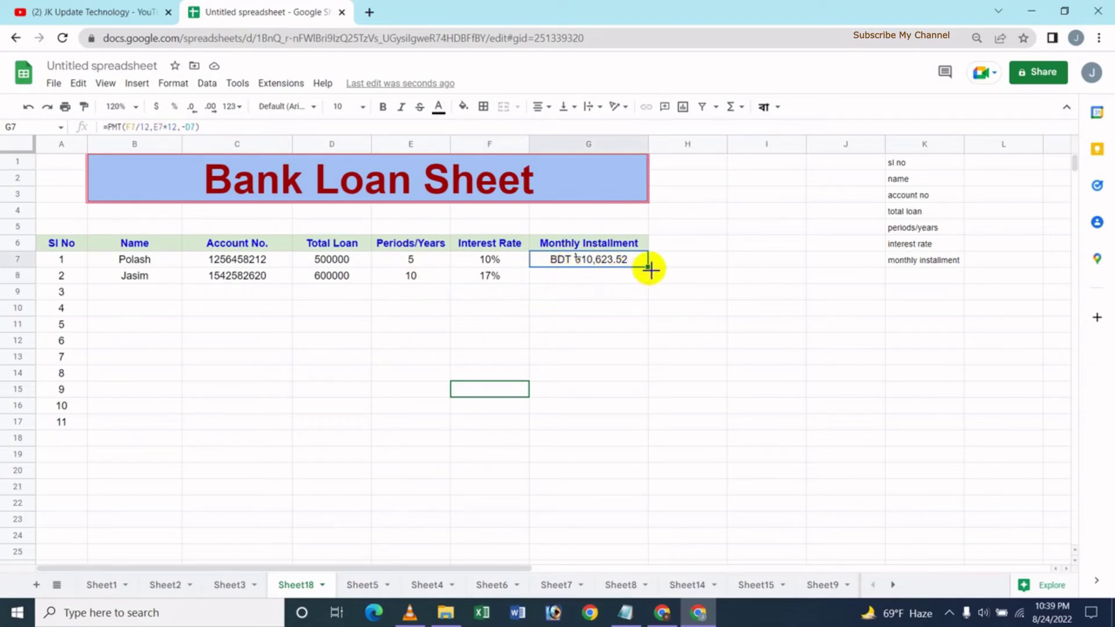
{"action": "left_click_drag", "start_coordinate": [651, 267], "coordinate": [647, 344]}
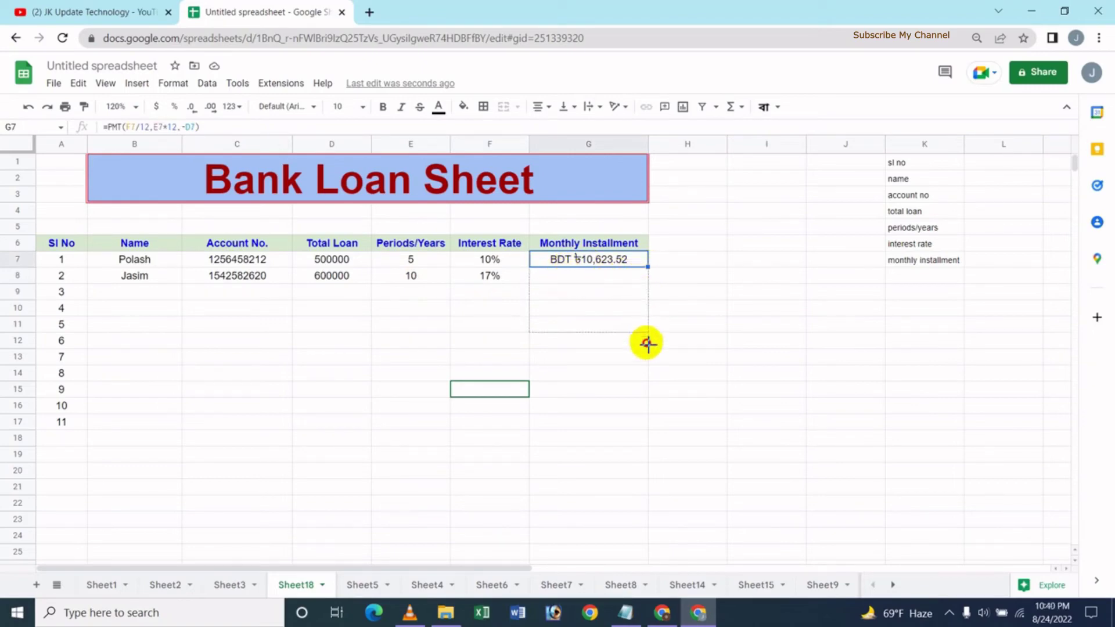
{"action": "left_click", "coordinate": [622, 408]}
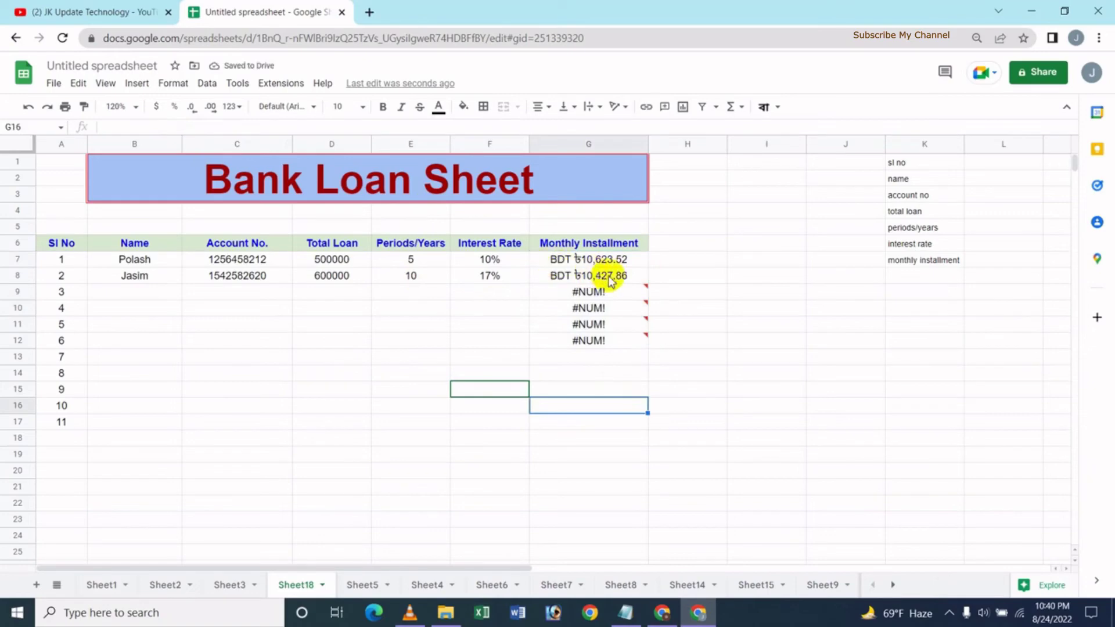
{"action": "left_click", "coordinate": [489, 276]}
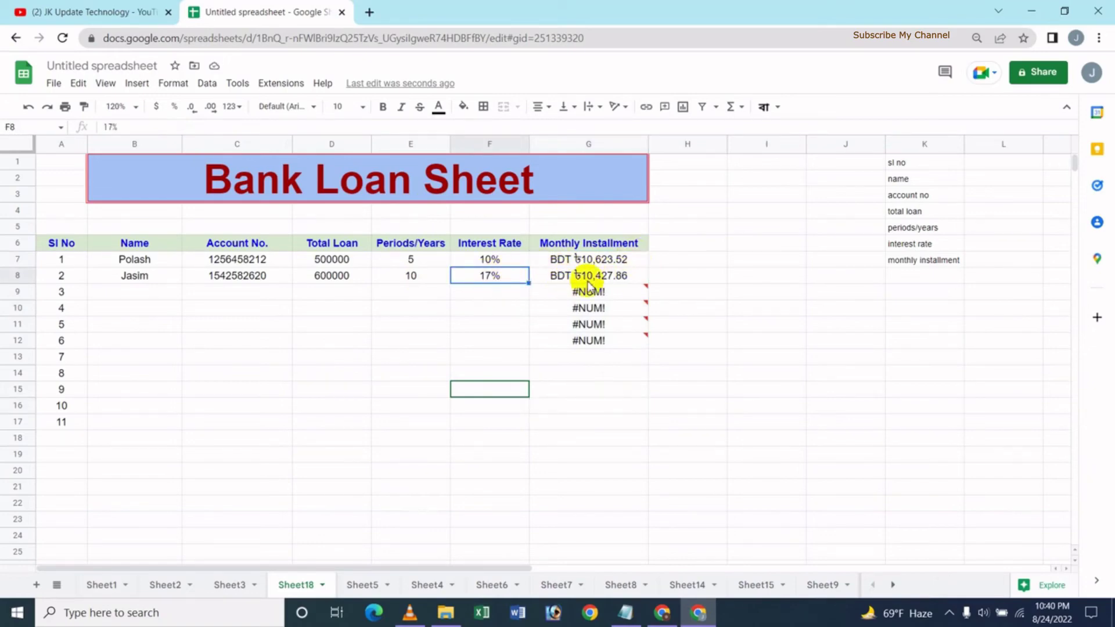
Enter the third borrower's name in B9 and account number in C9.
{"action": "left_click", "coordinate": [150, 294]}
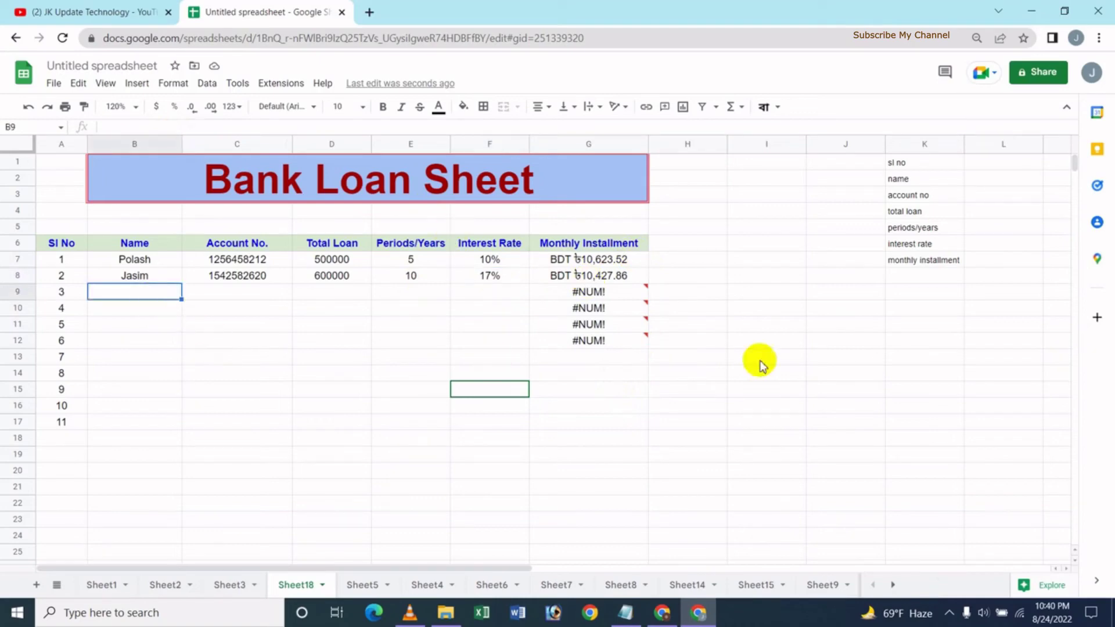
{"action": "type", "text": "Hasan"}
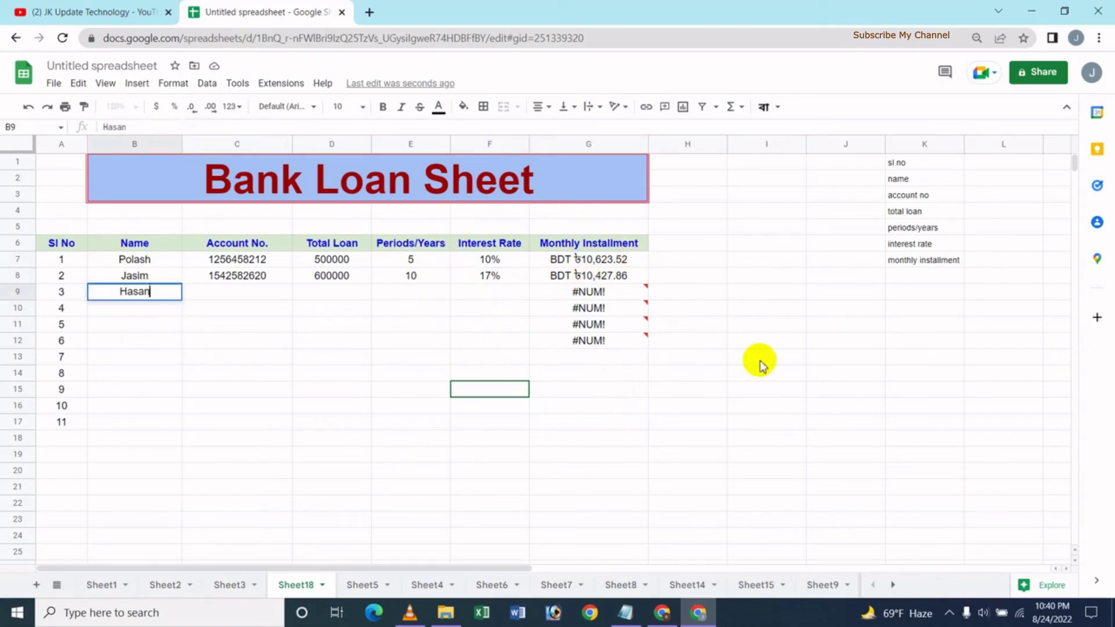
{"action": "key", "text": "Tab"}
{"action": "type", "text": "1"}
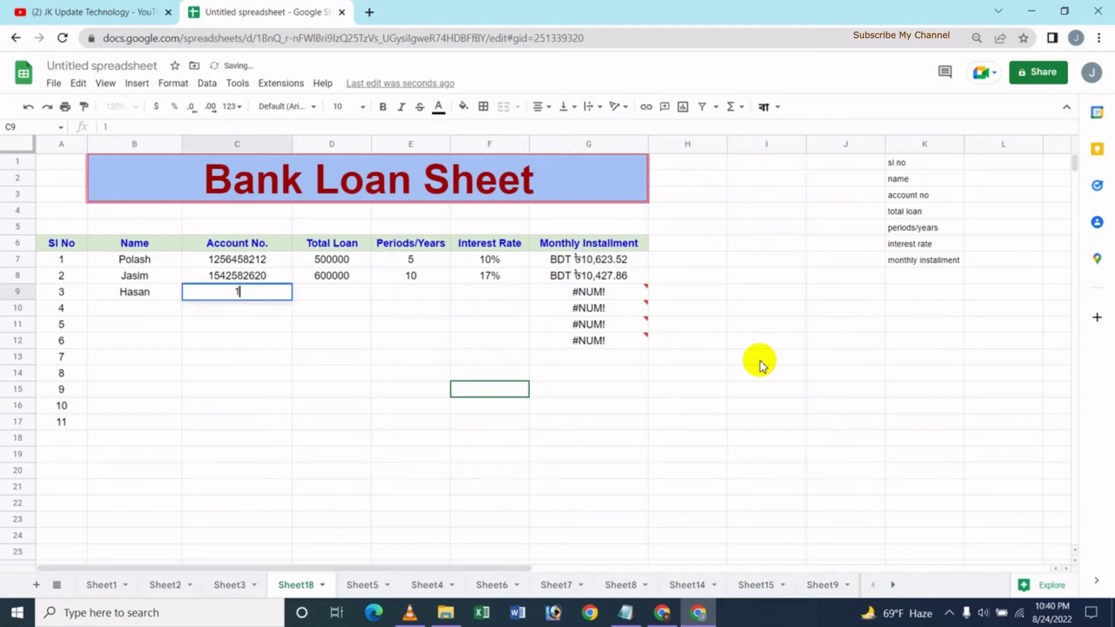
{"action": "type", "text": "542581520"}
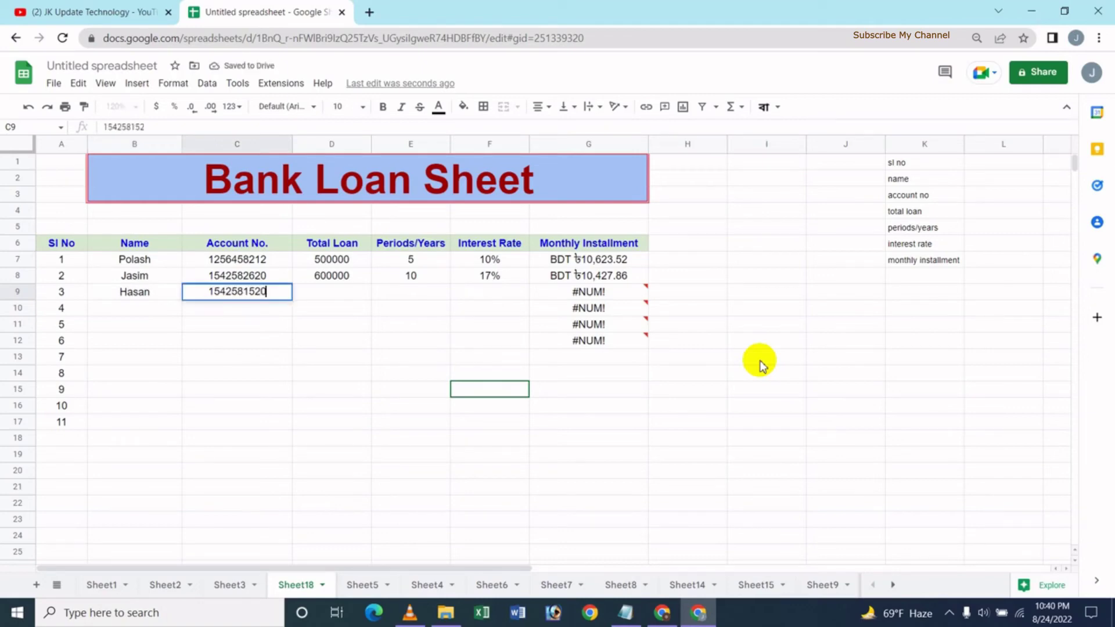
{"action": "key", "text": "Tab"}
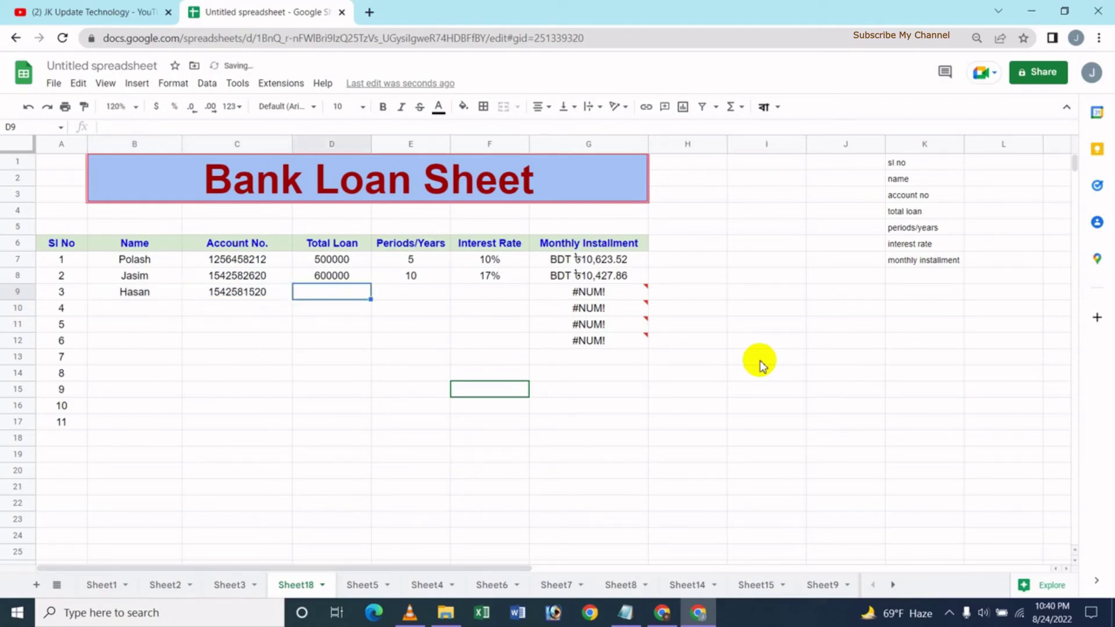
Enter a total loan of 1000000, a period of 15 years and an interest rate of 25% in D9 to F9.
{"action": "type", "text": "10"}
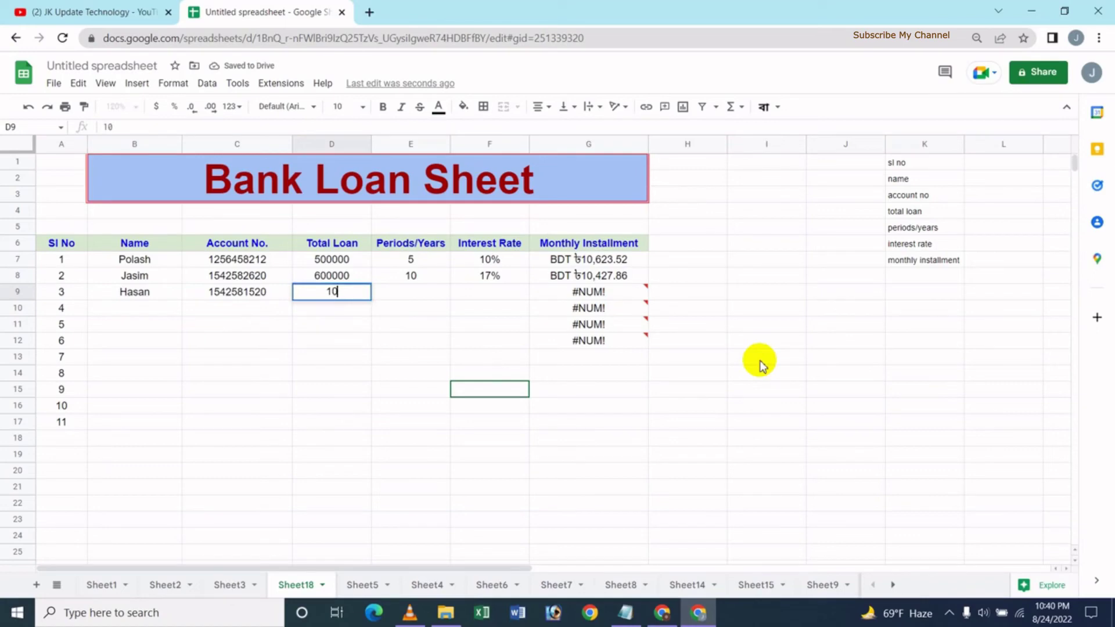
{"action": "type", "text": "00000"}
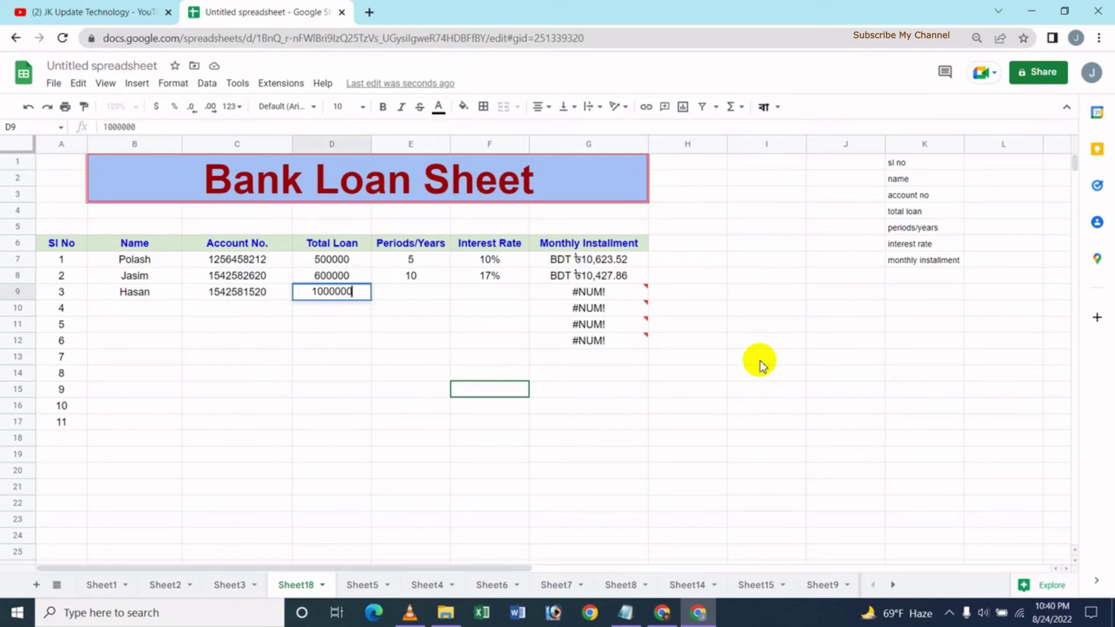
{"action": "key", "text": "Tab"}
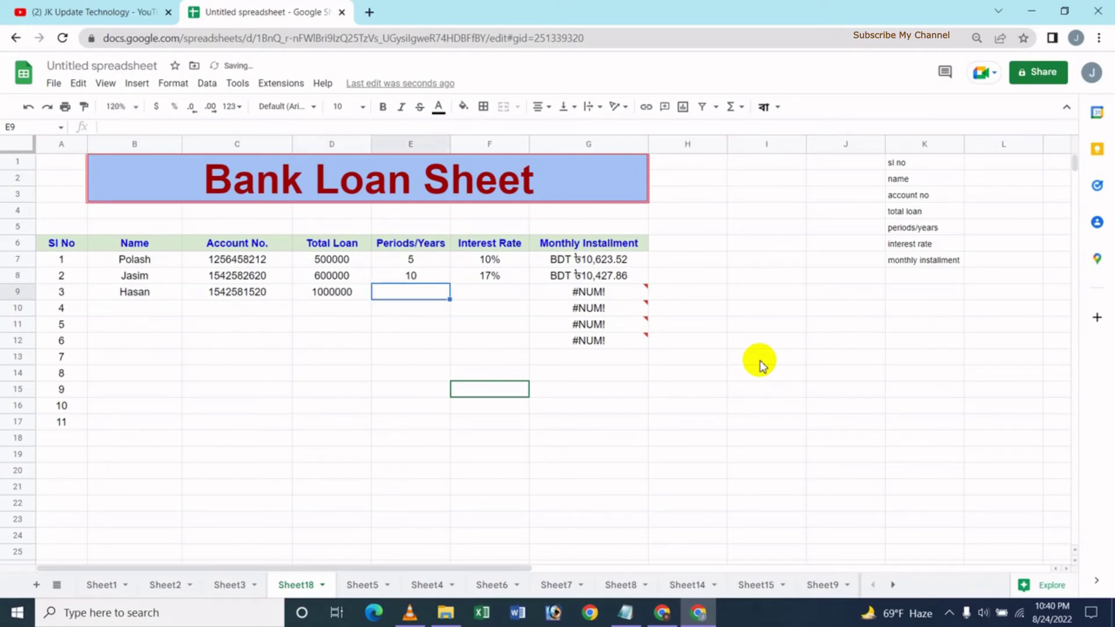
{"action": "type", "text": "15"}
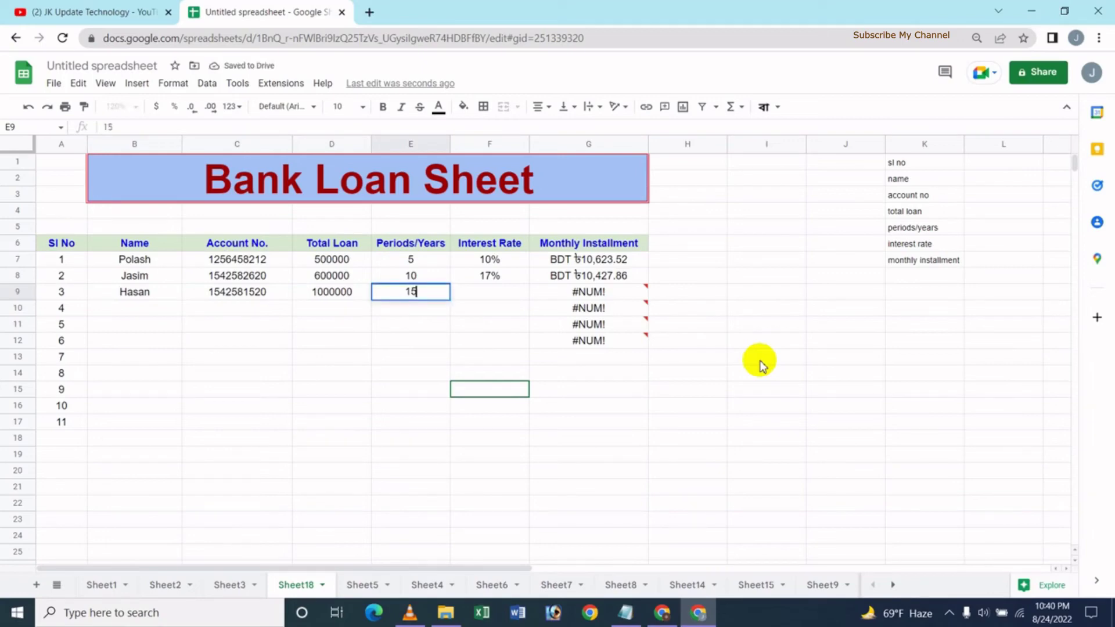
{"action": "key", "text": "Tab"}
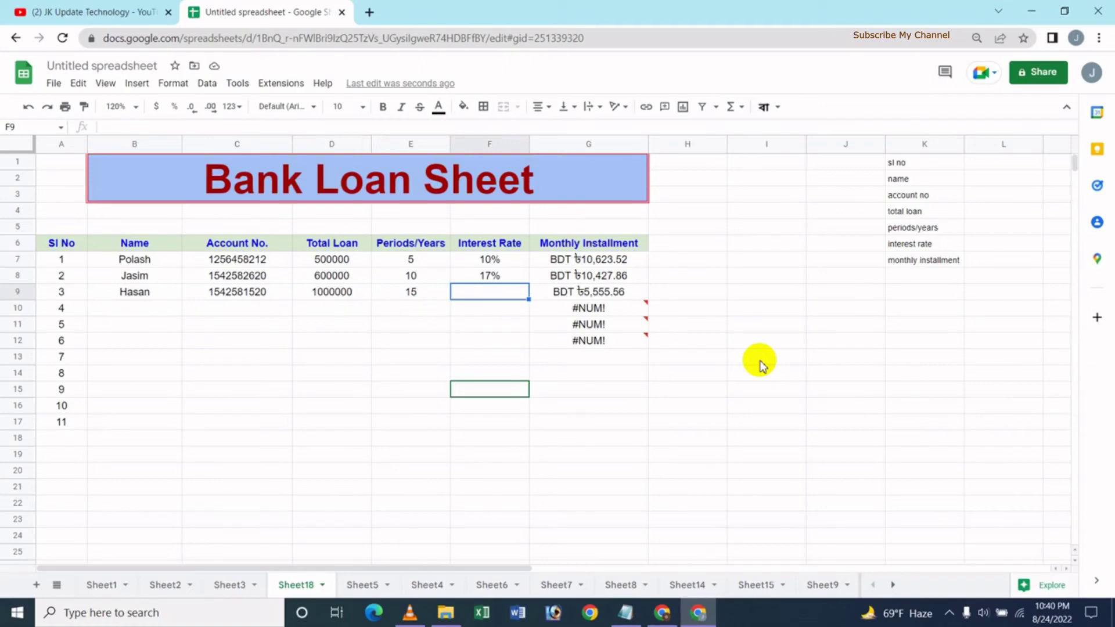
{"action": "type", "text": "25"}
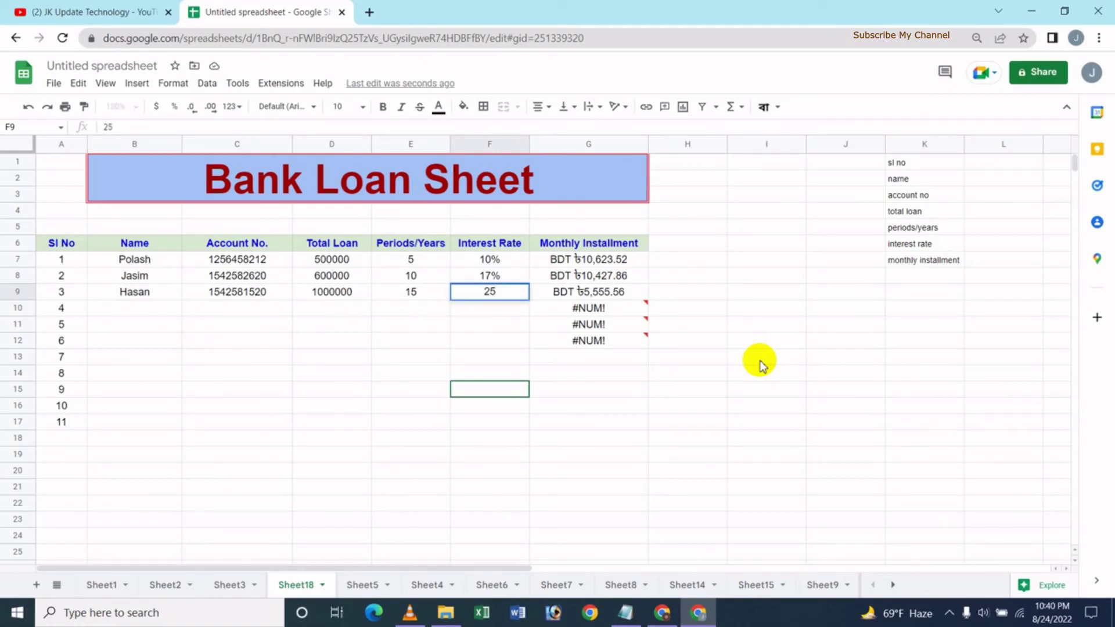
{"action": "type", "text": "%"}
{"action": "key", "text": "Return"}
{"action": "key", "text": "Up"}
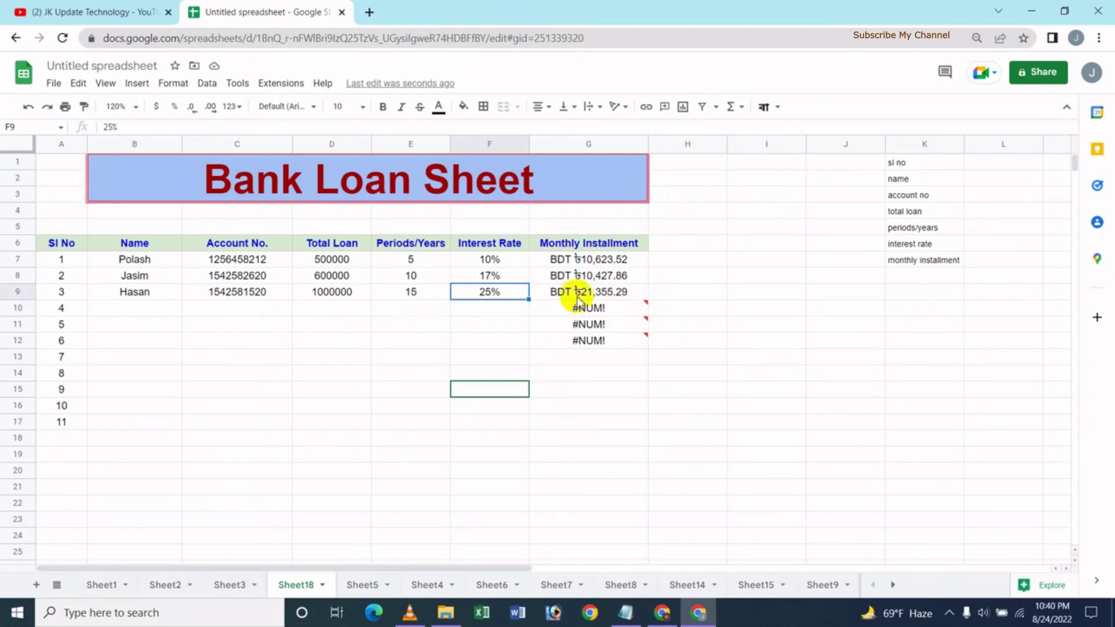
Clear the installment formulas from the rows without borrower data, G10:G12.
{"action": "left_click", "coordinate": [604, 257]}
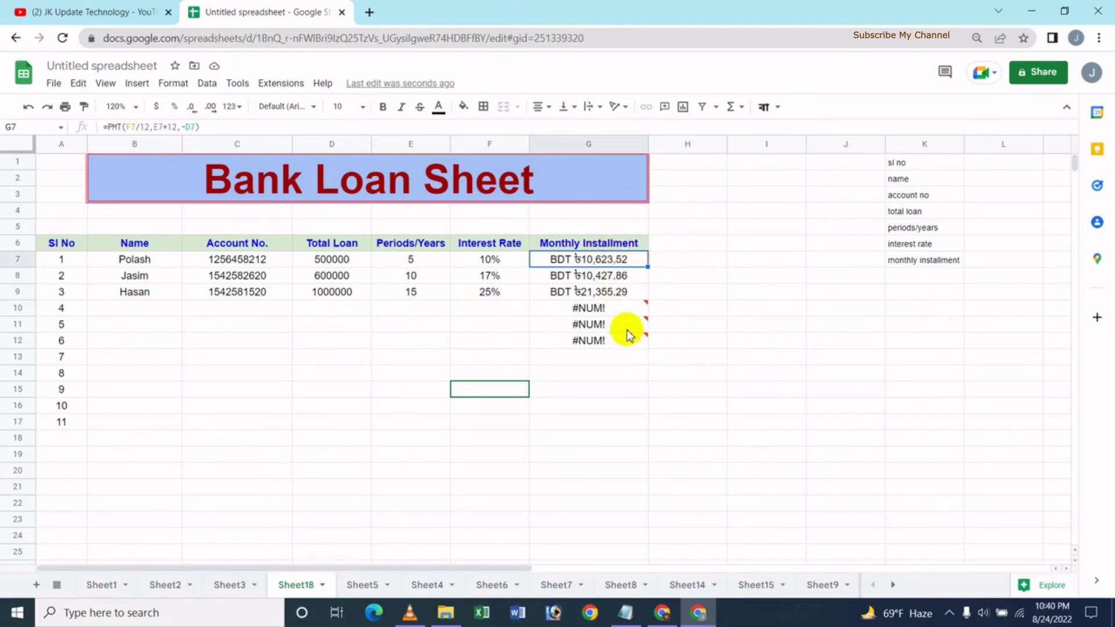
{"action": "mouse_move", "coordinate": [629, 335]}
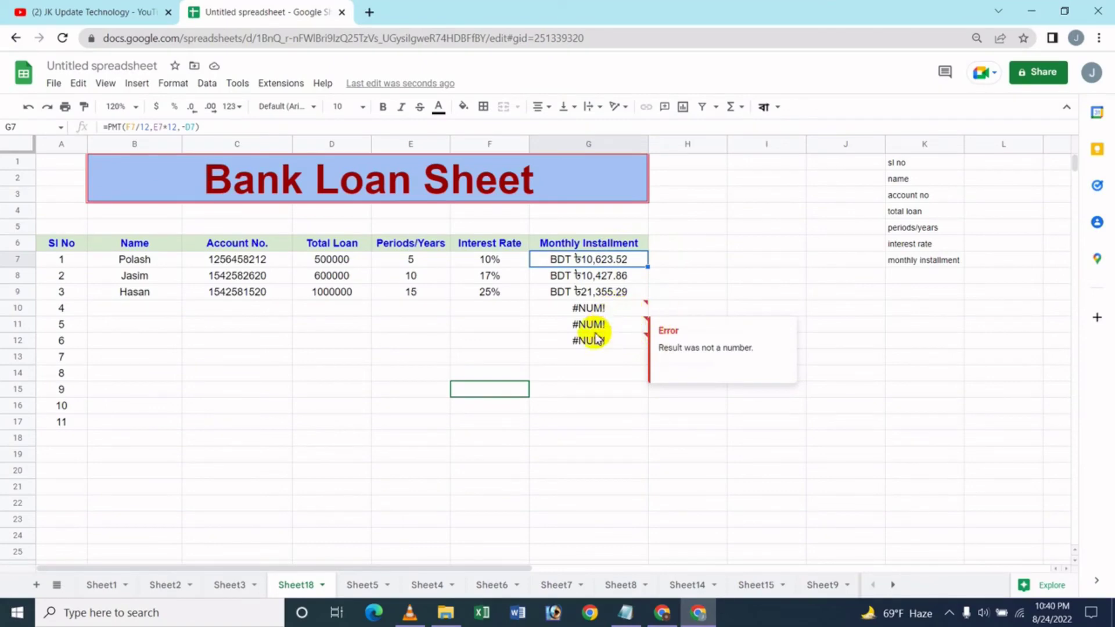
{"action": "left_click_drag", "start_coordinate": [593, 309], "coordinate": [592, 354]}
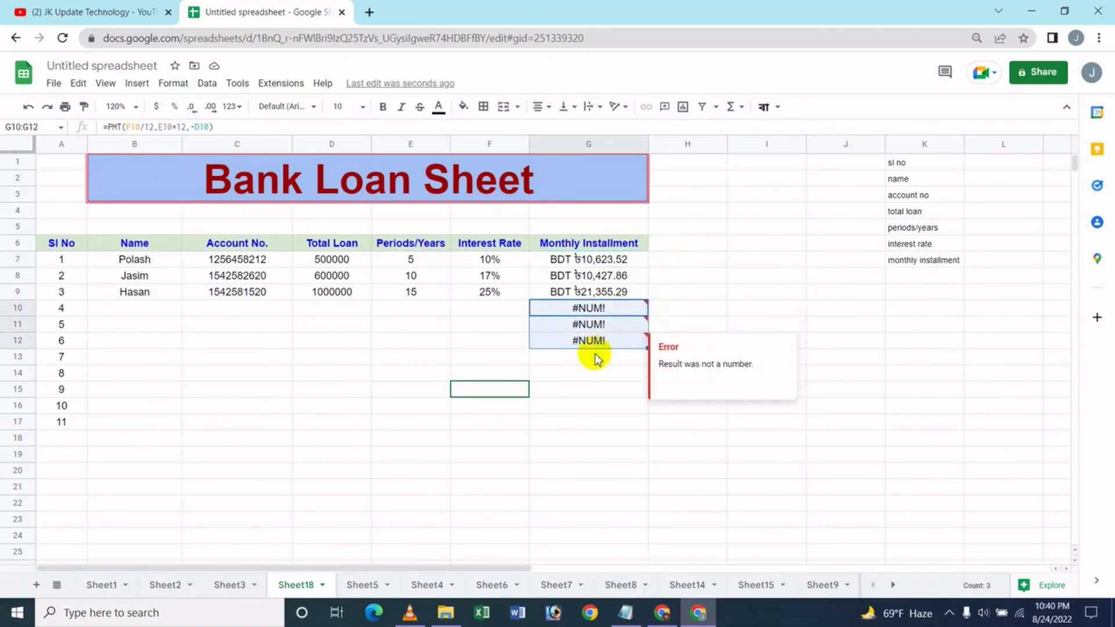
{"action": "key", "text": "Delete"}
{"action": "left_click", "coordinate": [429, 338]}
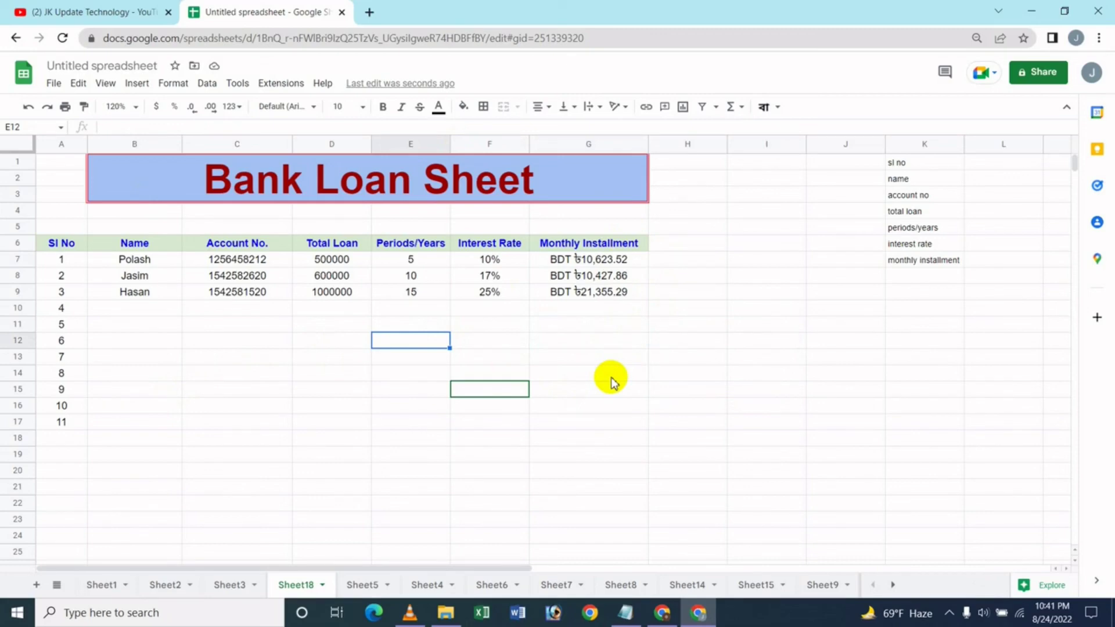
Apply all borders to the table range A7:G17 with the medium solid line style.
{"action": "left_click_drag", "start_coordinate": [57, 261], "coordinate": [110, 281]}
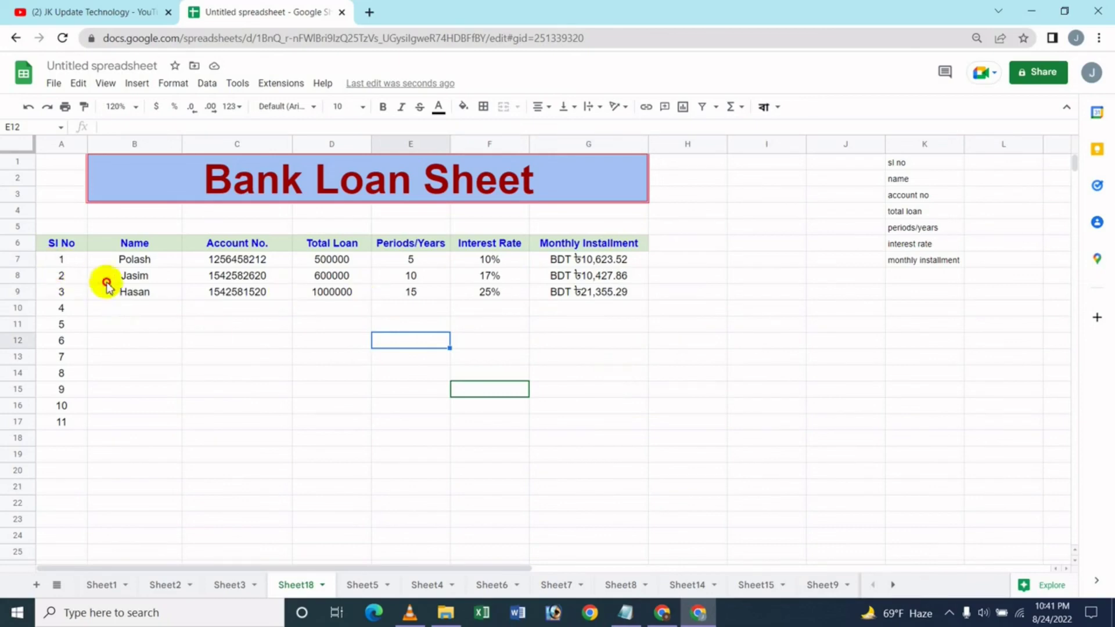
{"action": "left_click_drag", "start_coordinate": [398, 334], "coordinate": [624, 428]}
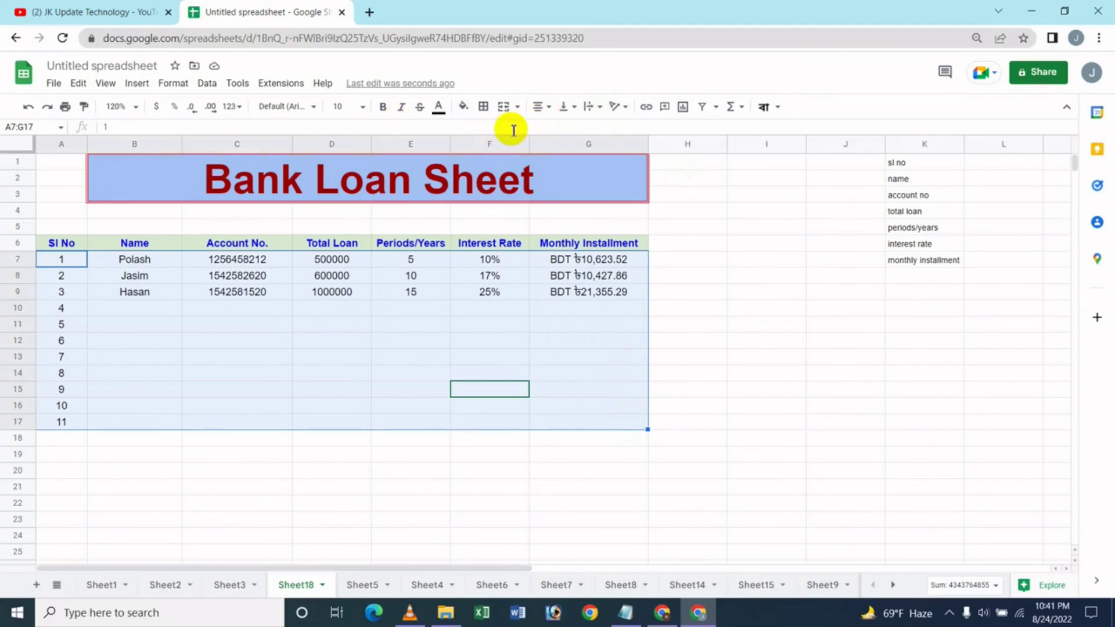
{"action": "left_click", "coordinate": [485, 108]}
{"action": "left_click", "coordinate": [488, 132]}
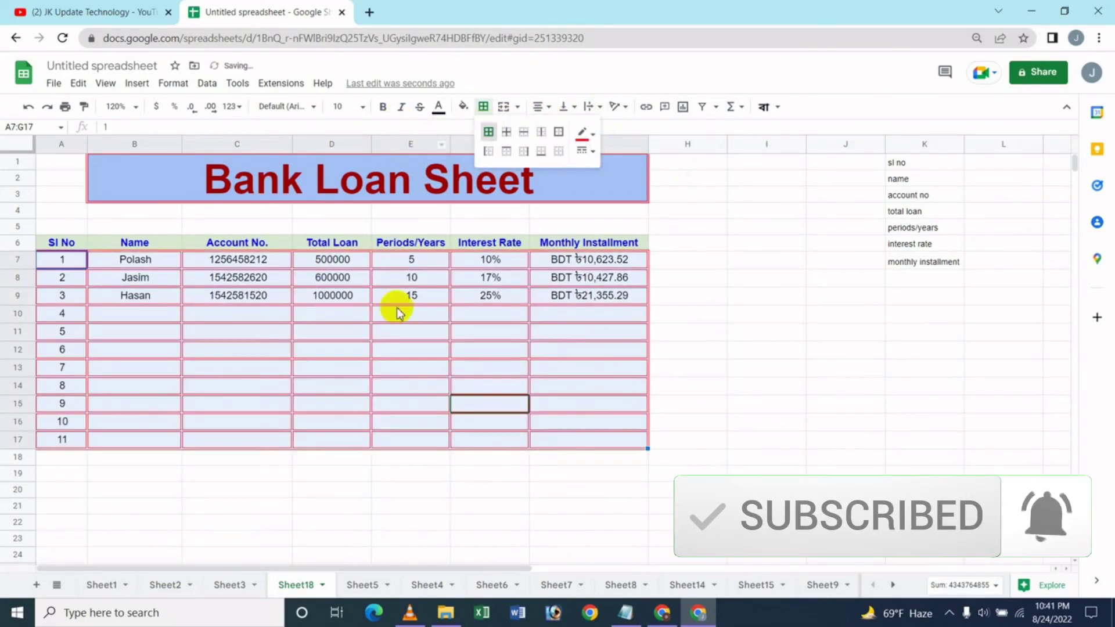
{"action": "left_click", "coordinate": [586, 151]}
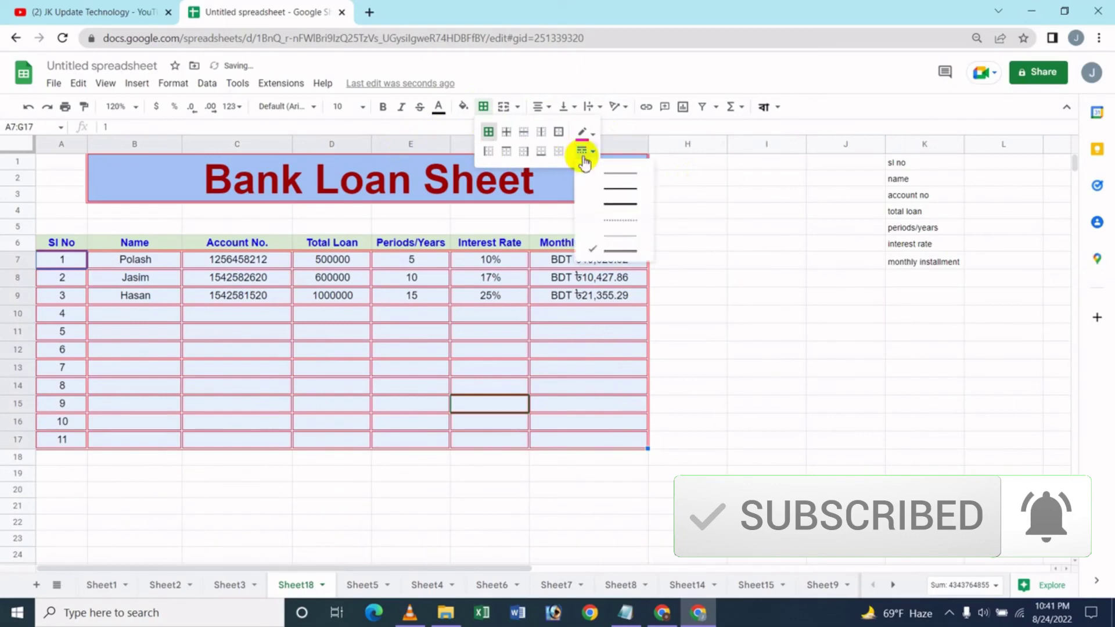
{"action": "left_click", "coordinate": [618, 190]}
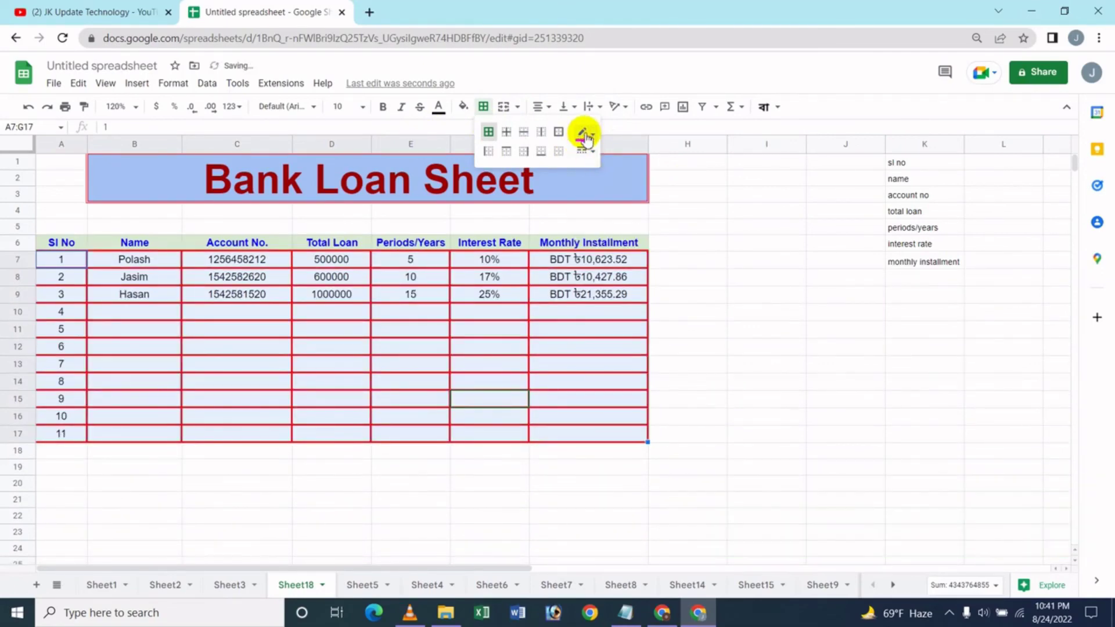
Change the borders of A7:G17 to black with the thin solid line style.
{"action": "left_click", "coordinate": [582, 132]}
{"action": "left_click", "coordinate": [589, 173]}
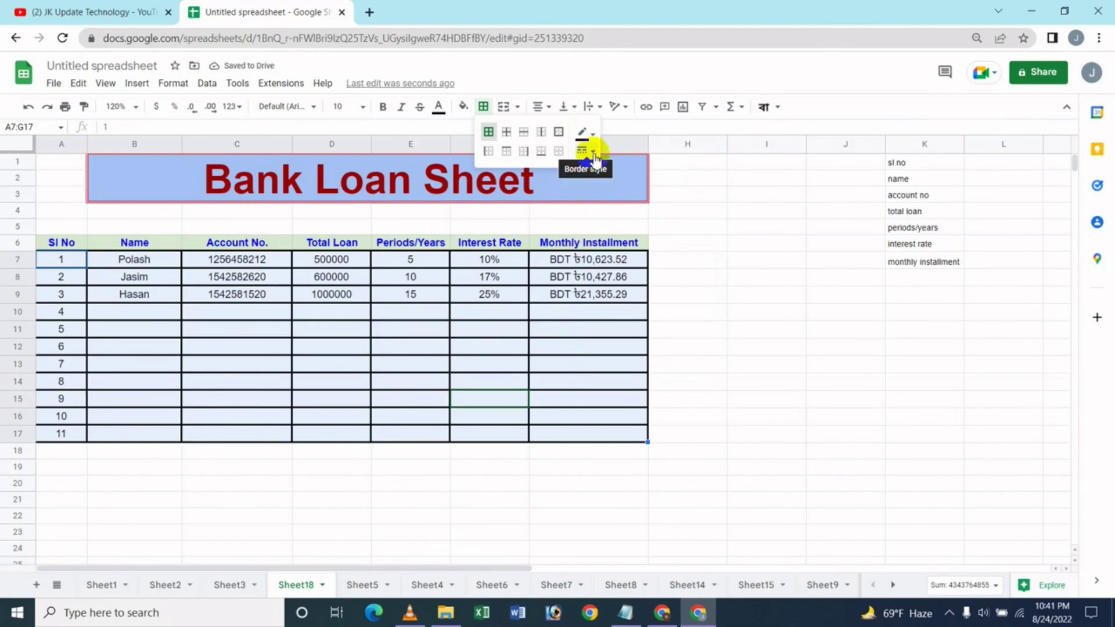
{"action": "left_click", "coordinate": [587, 152]}
{"action": "left_click", "coordinate": [616, 177]}
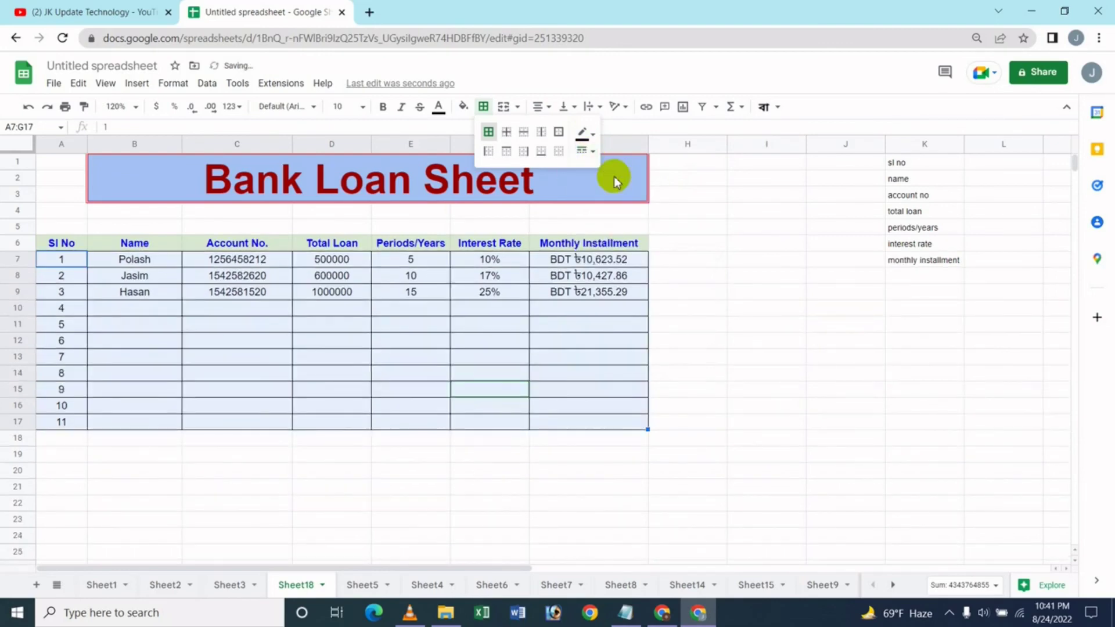
{"action": "left_click", "coordinate": [366, 370]}
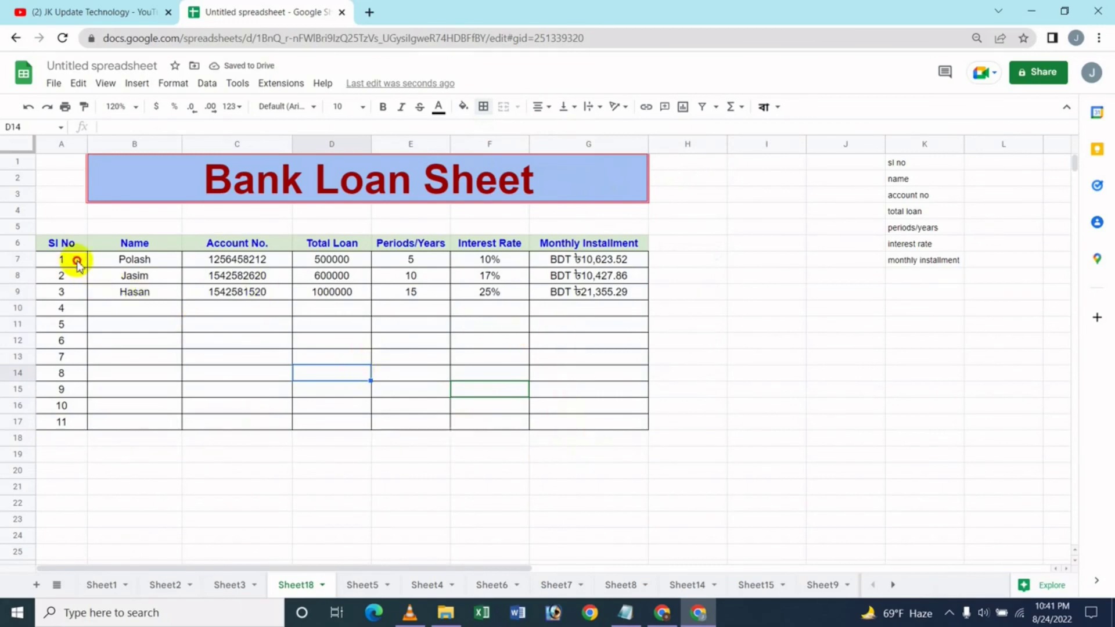
Fill the table range A7:G17 with a light green background colour.
{"action": "left_click_drag", "start_coordinate": [77, 263], "coordinate": [570, 427]}
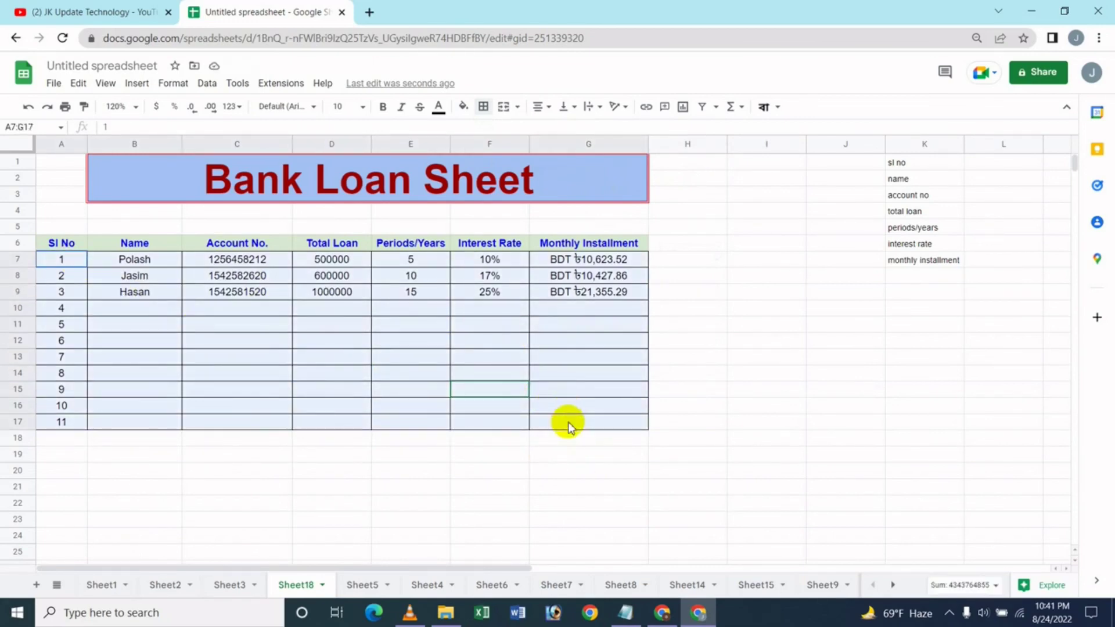
{"action": "left_click", "coordinate": [463, 106]}
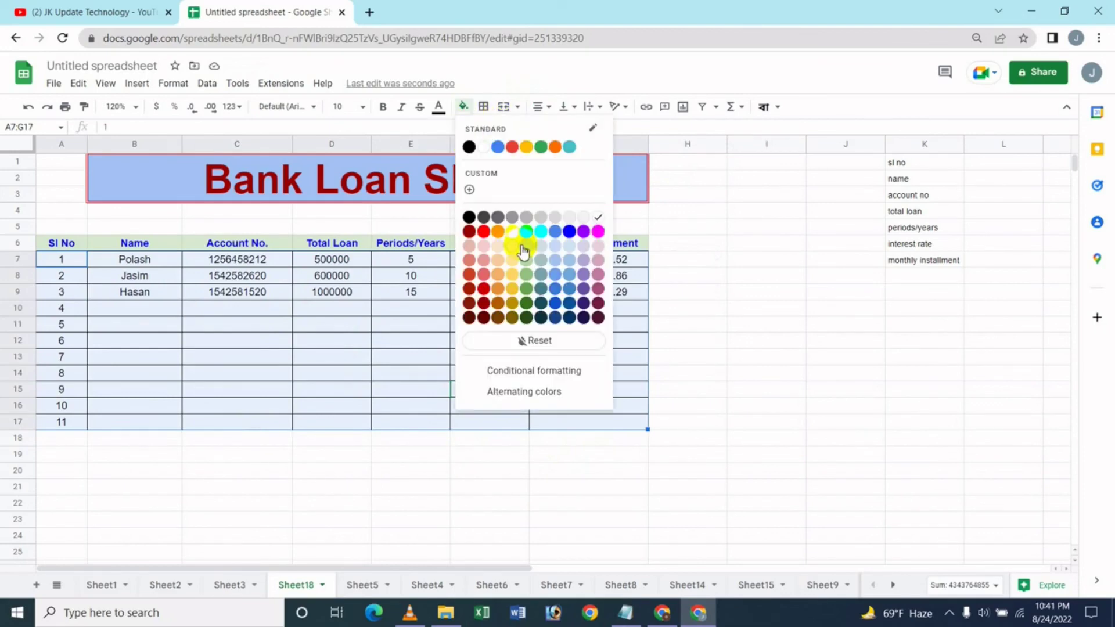
{"action": "left_click", "coordinate": [584, 246]}
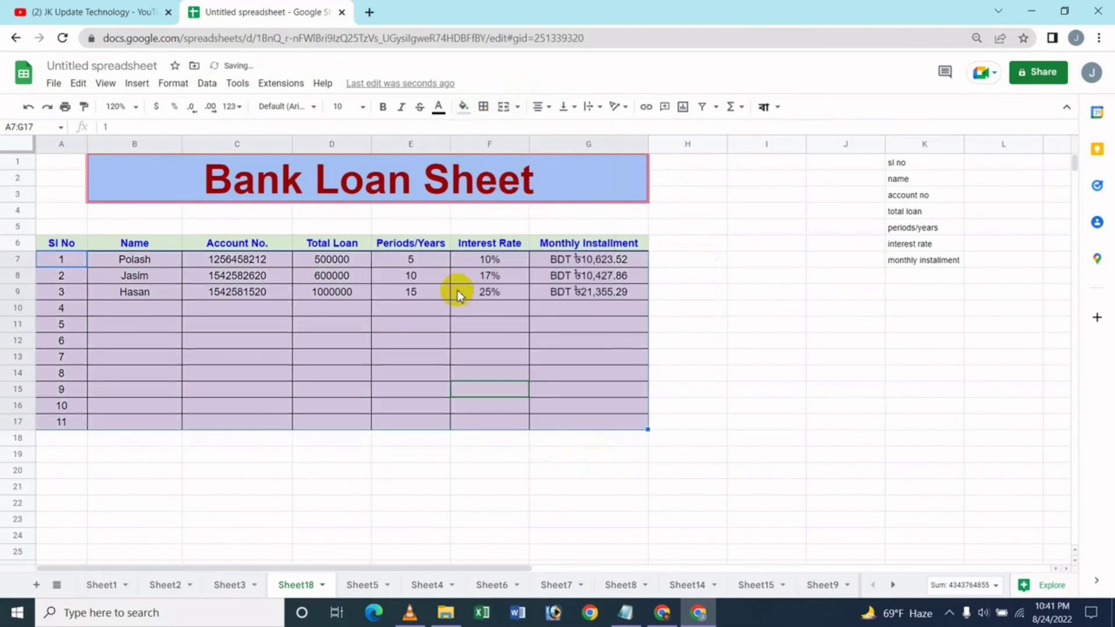
{"action": "left_click", "coordinate": [463, 106]}
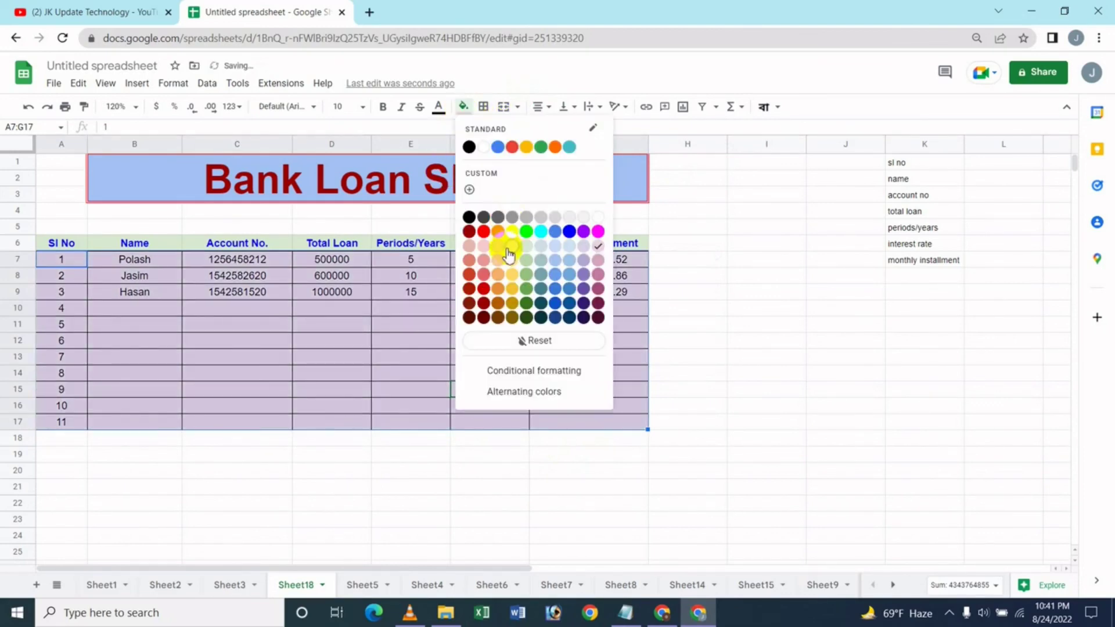
{"action": "left_click", "coordinate": [526, 247]}
{"action": "left_click", "coordinate": [331, 357]}
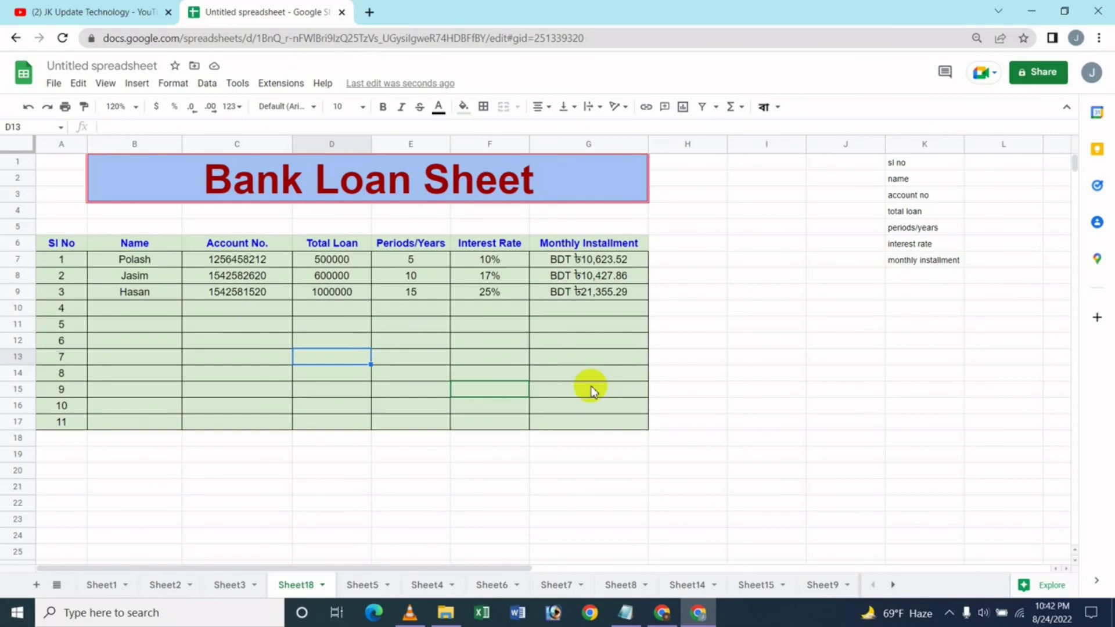
Switch to the browser tab showing the JK Update Technology channel on YouTube.
{"action": "left_click", "coordinate": [95, 12]}
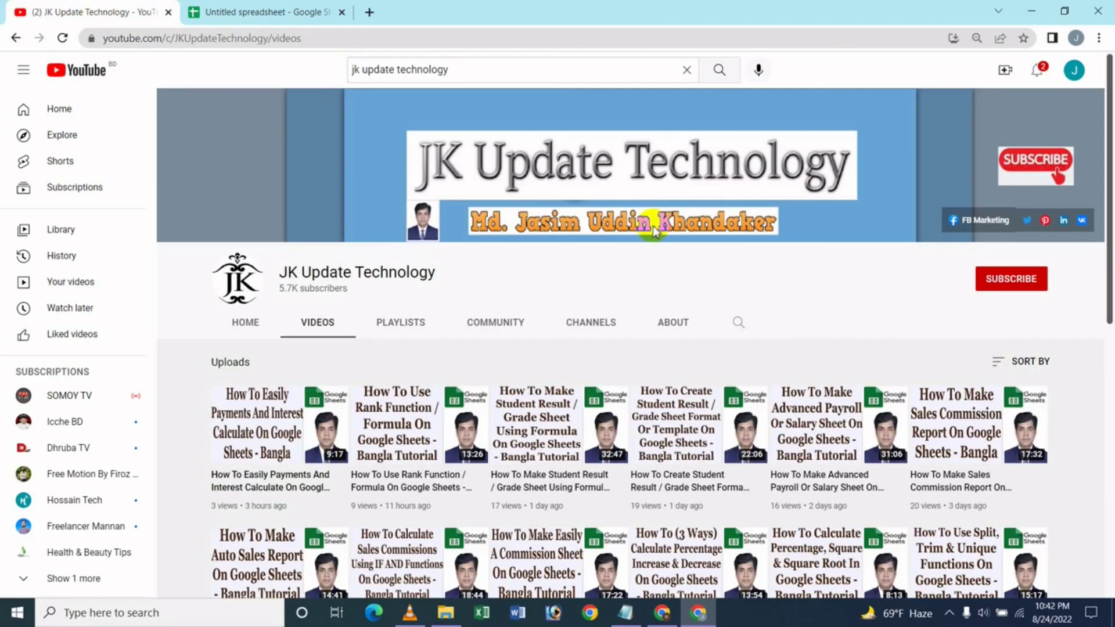